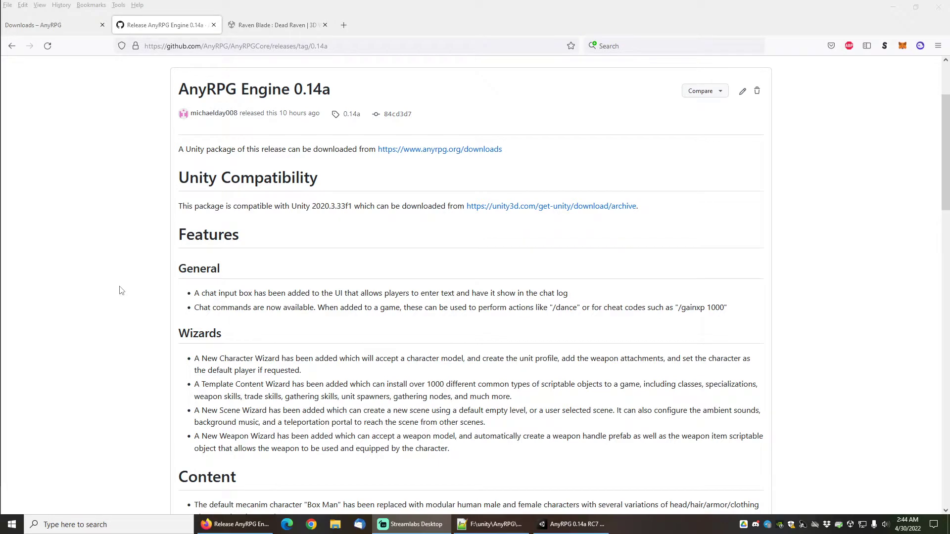
Read through the AnyRPG Engine 0.14a release notes, from Unity compatibility and features to the content, workflow and wizard enhancements
scroll(120, 290, "down", 1)
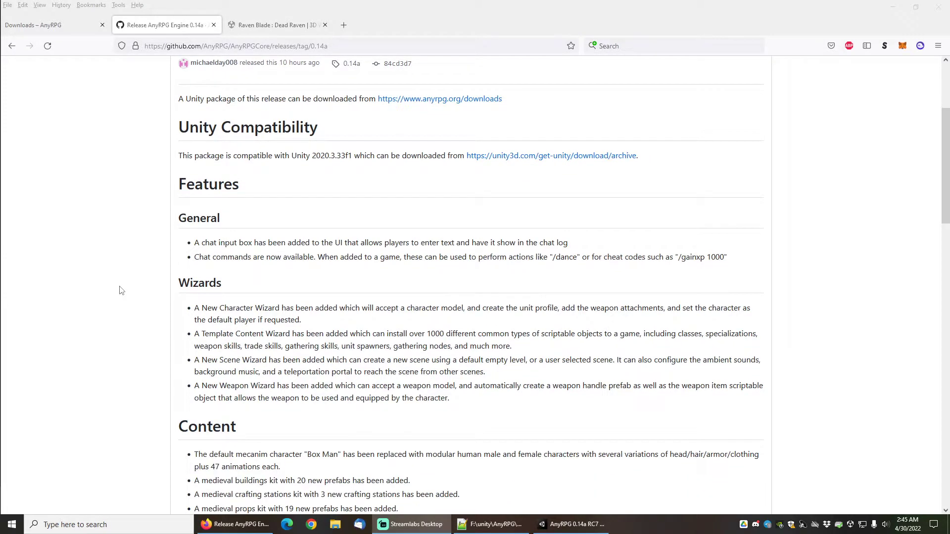
scroll(119, 290, "down", 1)
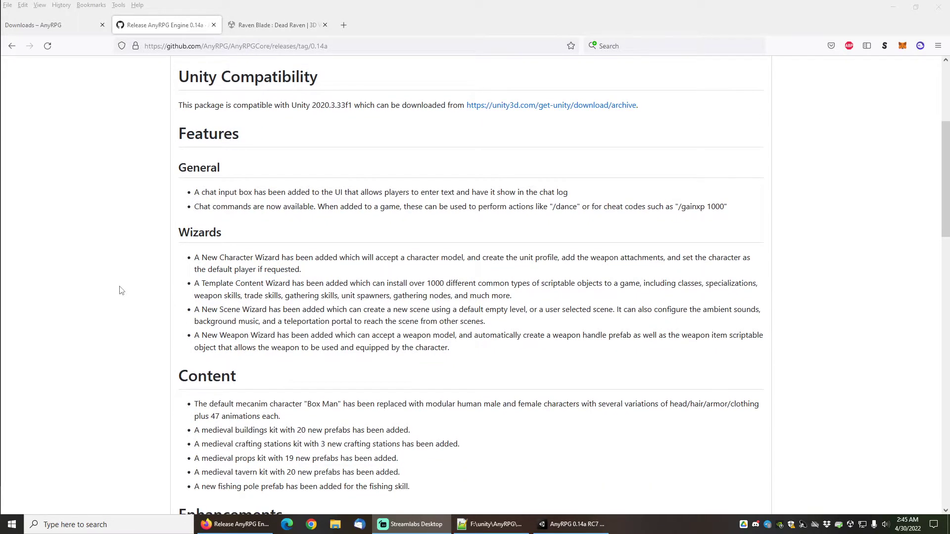
scroll(119, 291, "down", 1)
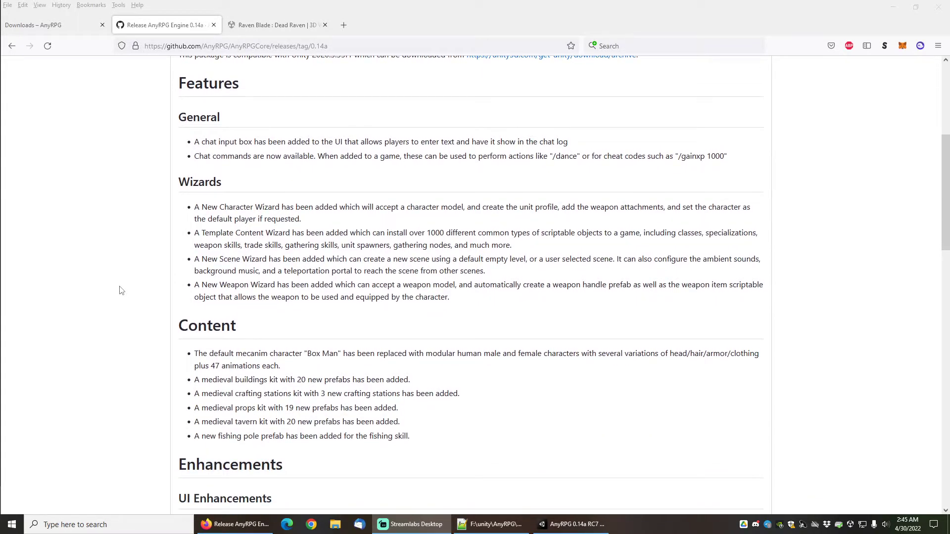
scroll(119, 290, "down", 1)
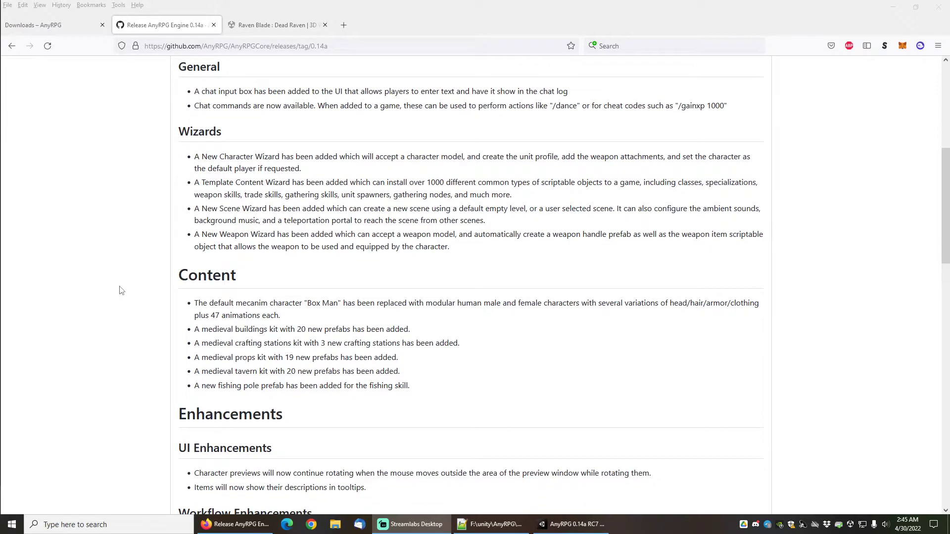
scroll(119, 290, "down", 1)
scroll(119, 290, "down", 1)
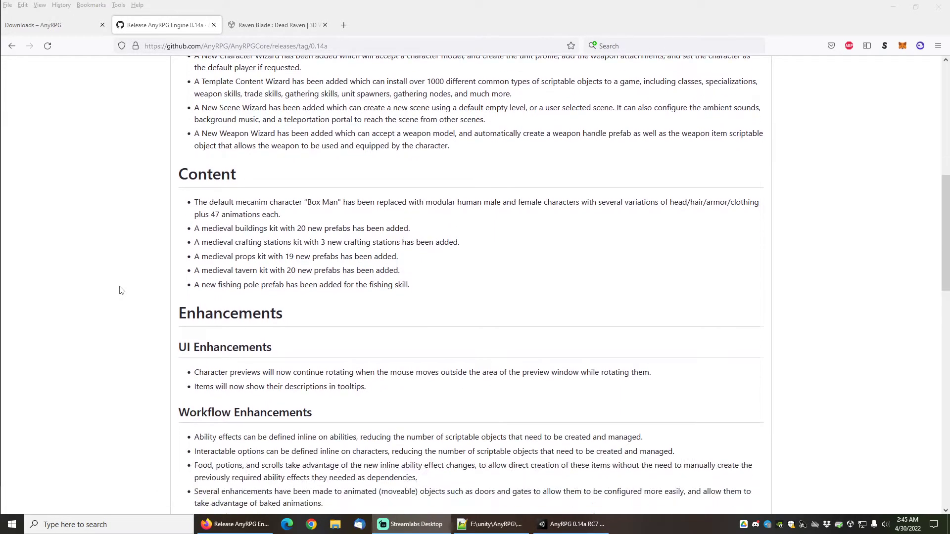
scroll(120, 291, "down", 1)
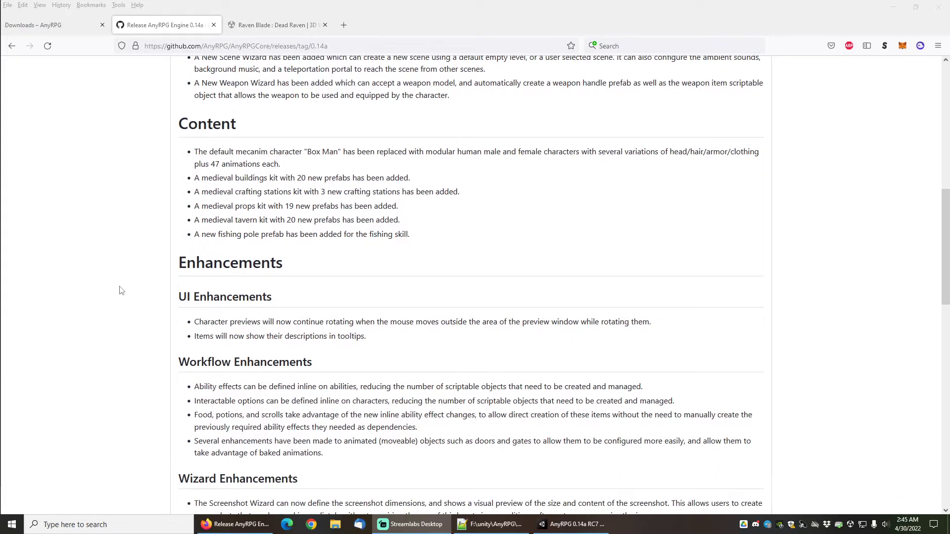
scroll(119, 290, "down", 1)
scroll(119, 290, "down", 1)
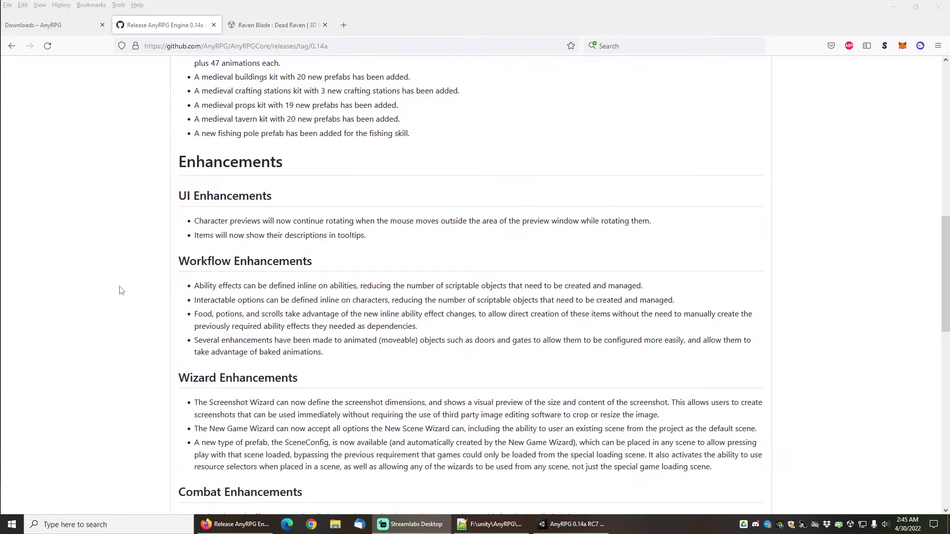
scroll(119, 291, "down", 1)
scroll(119, 290, "down", 1)
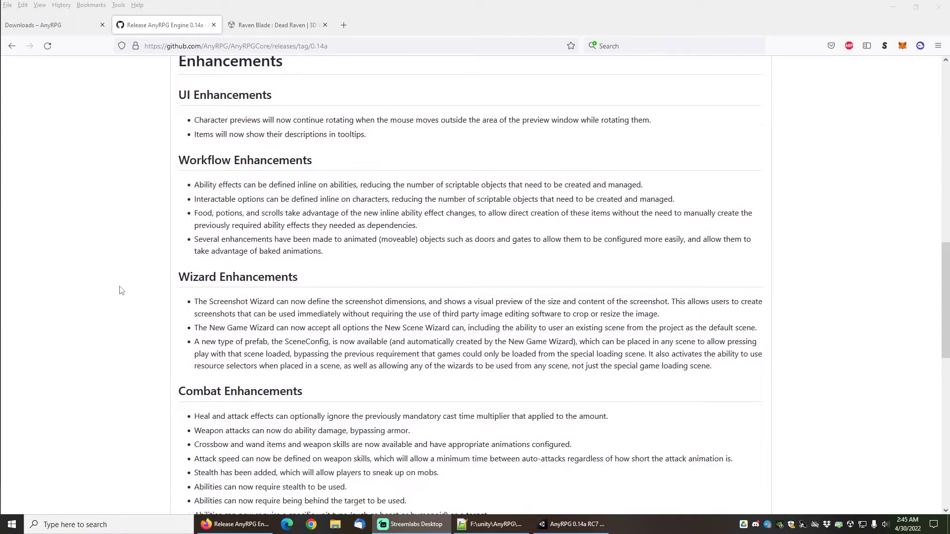
scroll(119, 291, "down", 1)
Review the AnyRPG Downloads page's source code, Unity package and primary download link sections
left_click(52, 26)
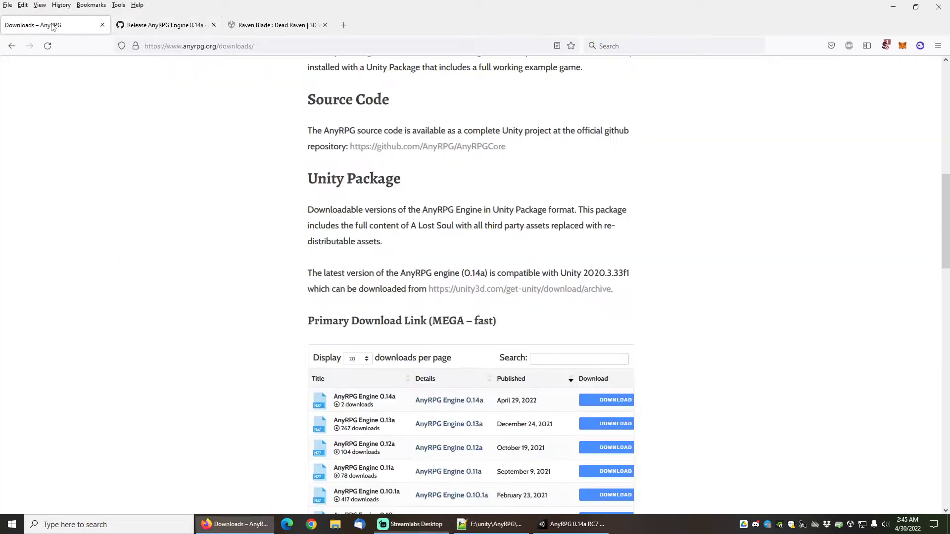
scroll(187, 242, "up", 10)
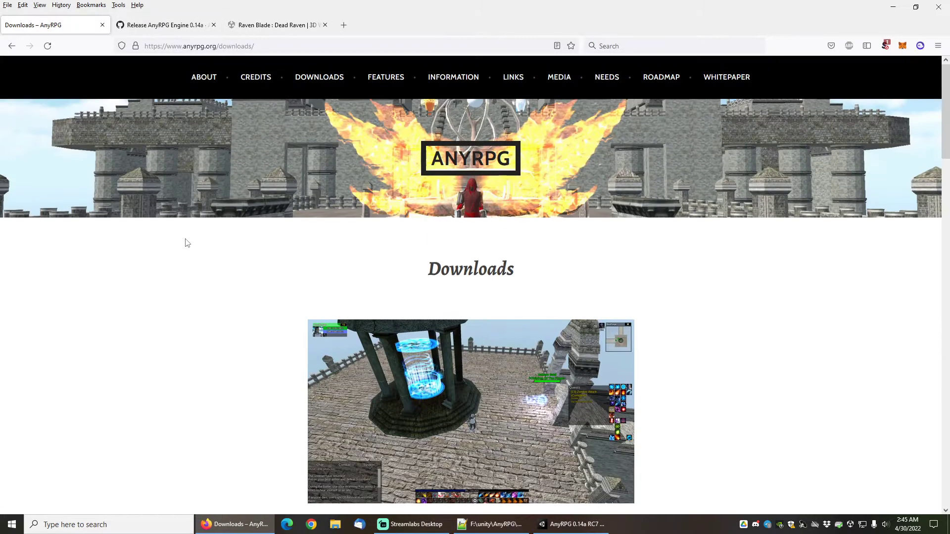
scroll(227, 304, "down", 7)
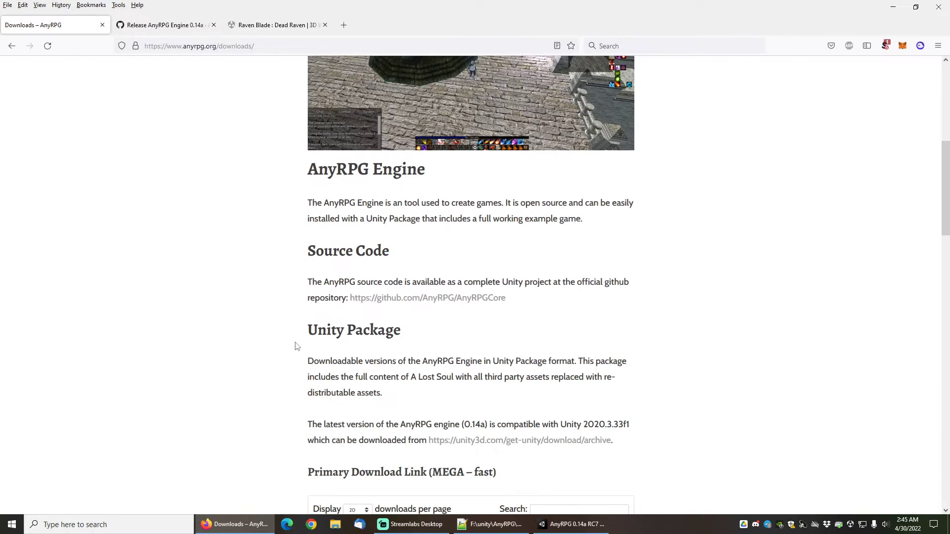
scroll(295, 346, "down", 2)
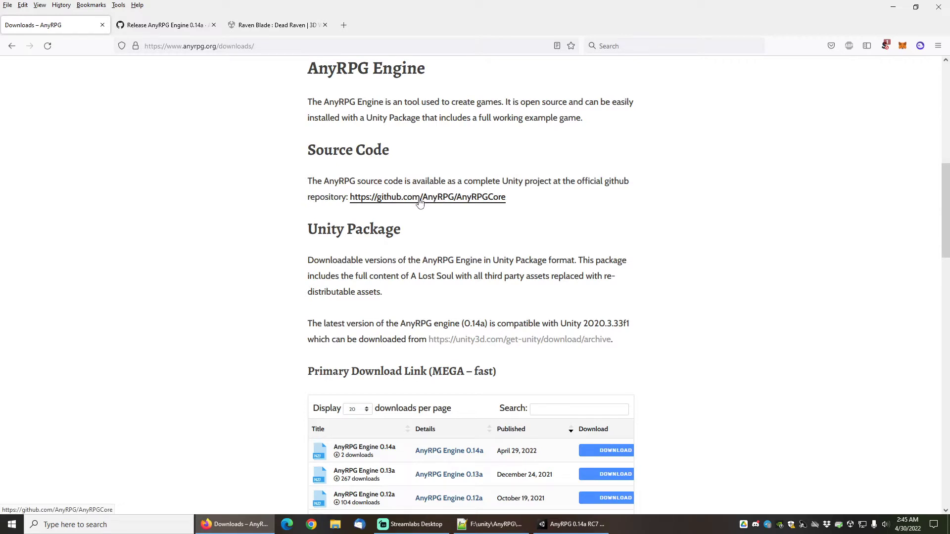
Return to the 0.14a release notes and read the combat enhancements, other enhancements and bug fixes
left_click(172, 26)
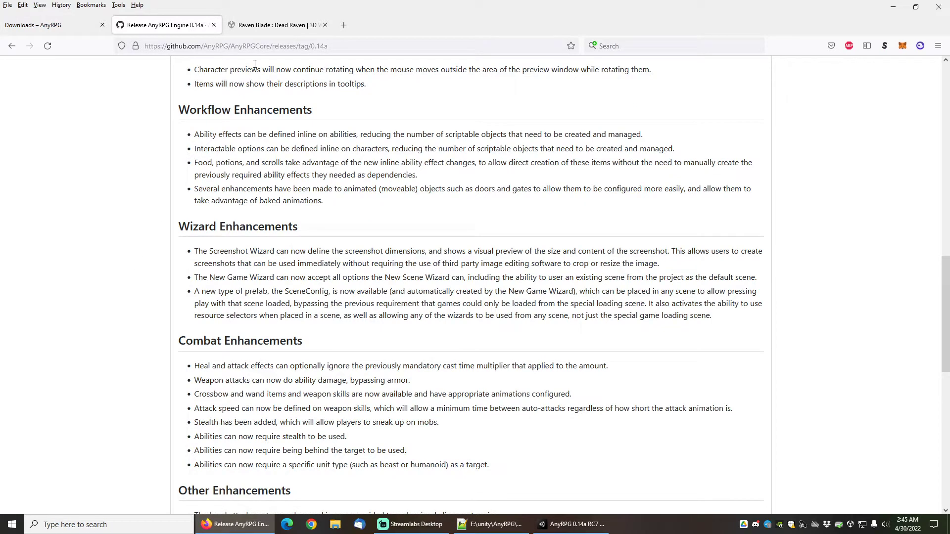
scroll(146, 252, "down", 3)
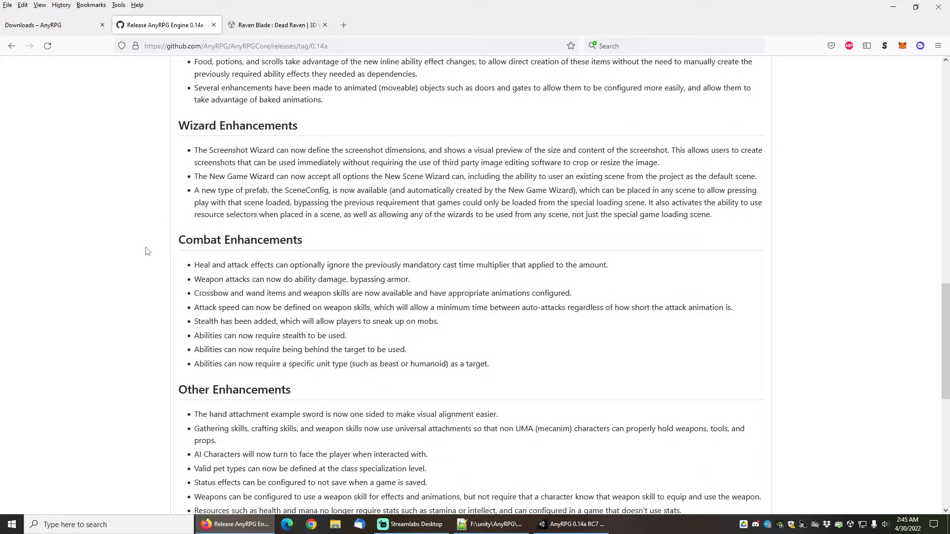
scroll(147, 251, "down", 3)
scroll(146, 252, "down", 2)
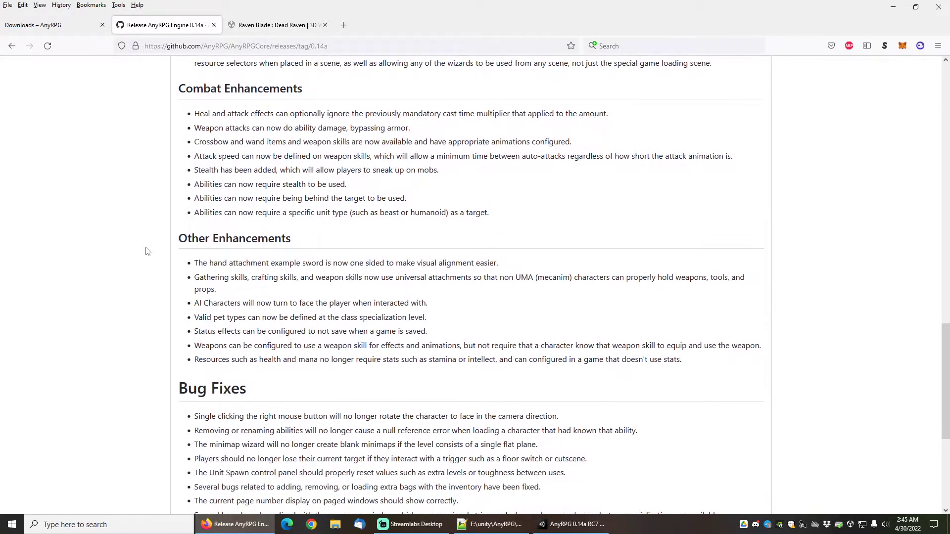
scroll(146, 251, "down", 2)
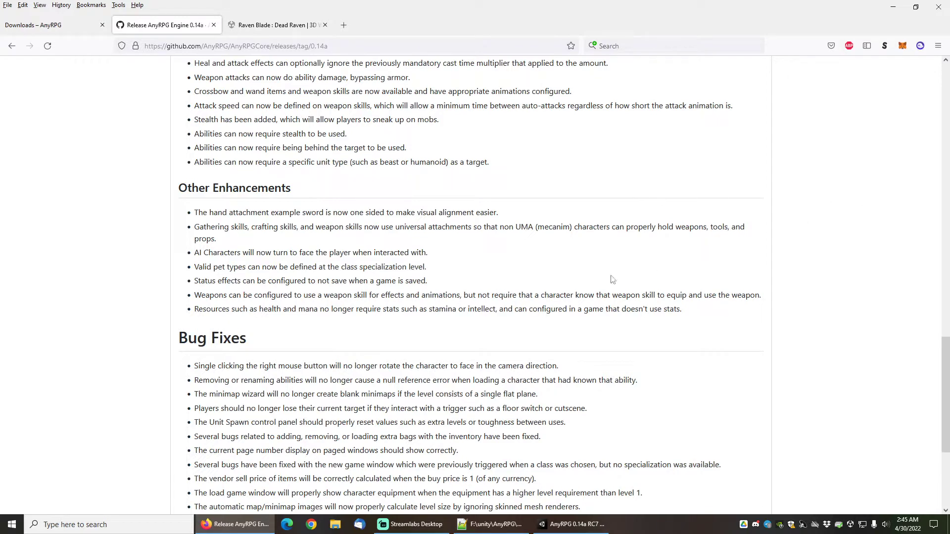
scroll(589, 285, "down", 2)
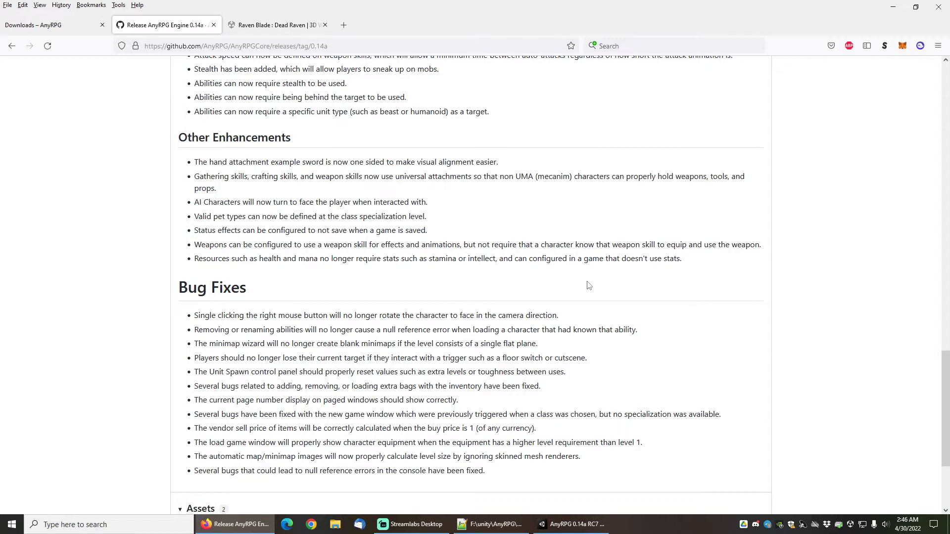
scroll(588, 283, "down", 1)
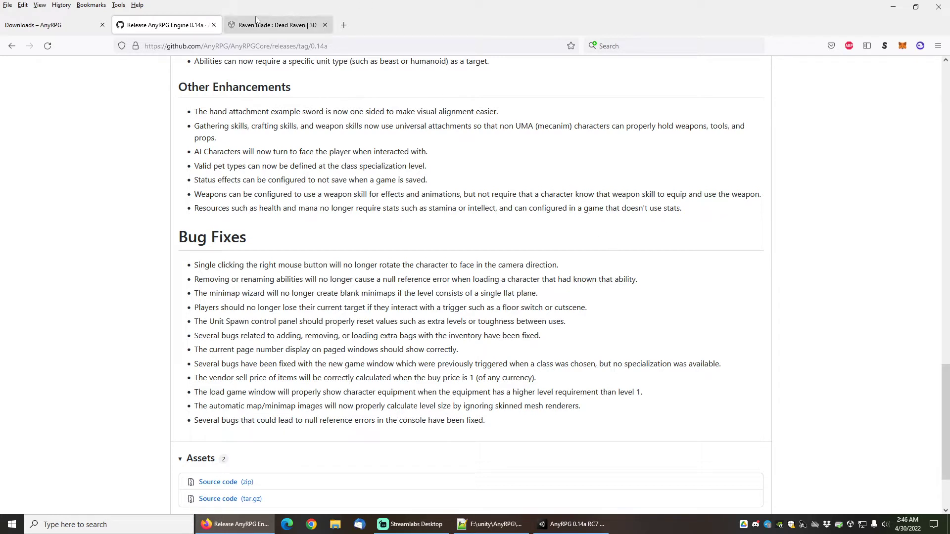
Switch to the running game in Unity and preview the Human Female Apron Head 2 and Head 3 characters
left_click(889, 5)
left_click(572, 524)
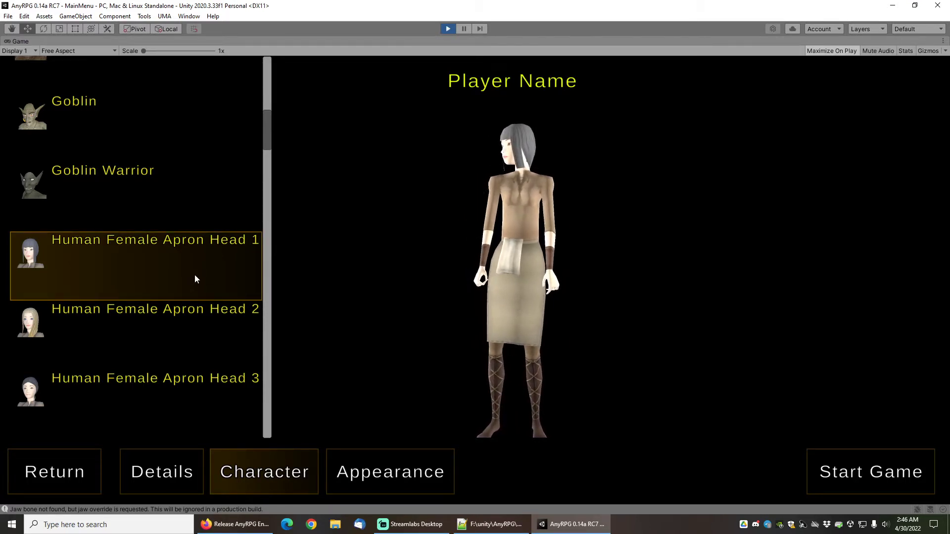
scroll(194, 275, "down", 2)
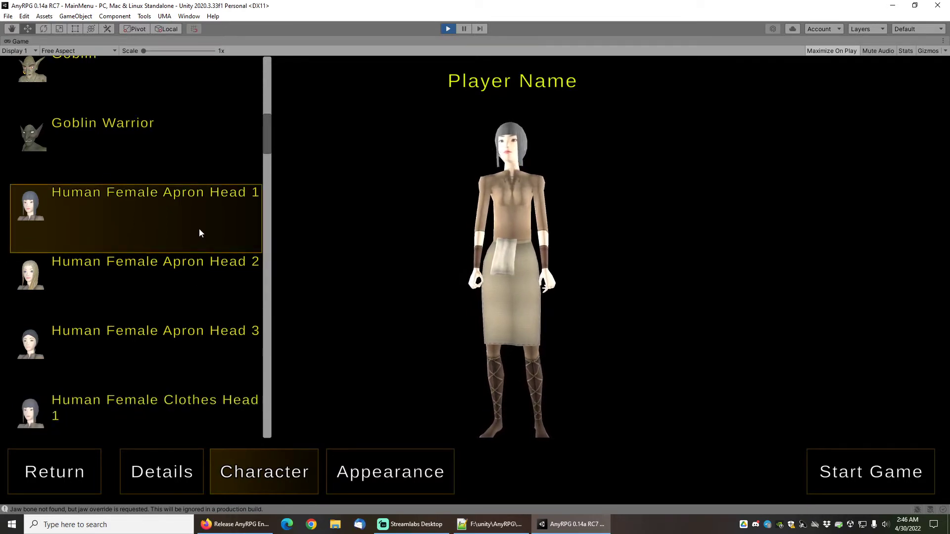
scroll(197, 233, "down", 1)
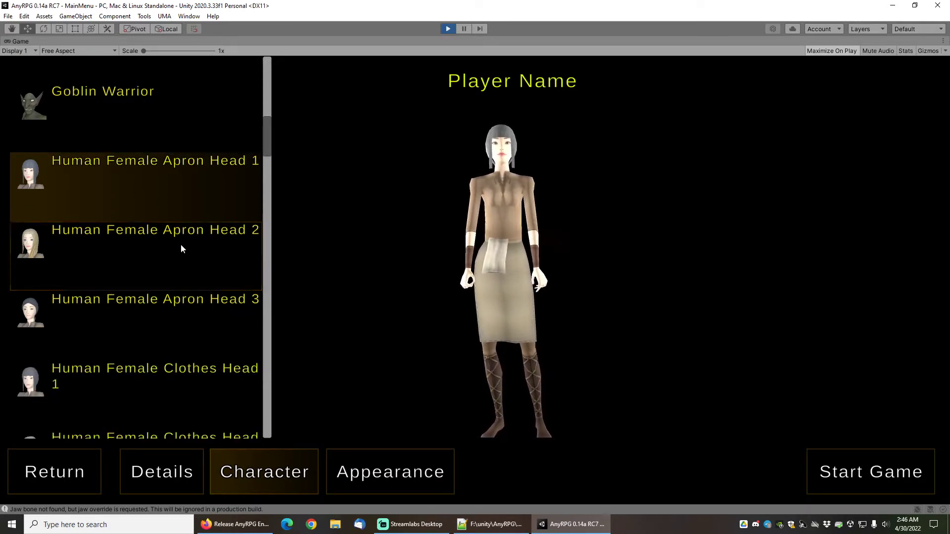
left_click(181, 249)
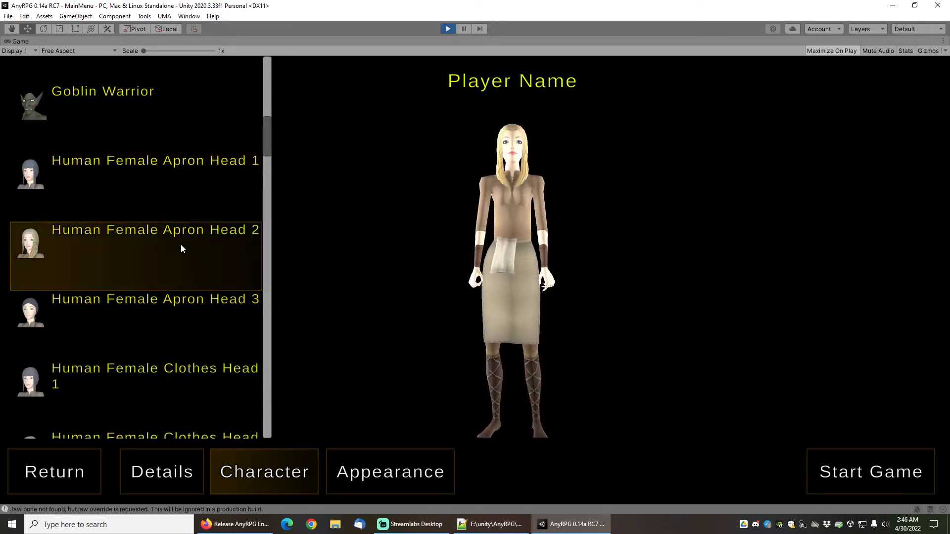
left_click(174, 316)
Preview the Human Female Clothes Head 1, Clothes Head 2 and Heavy Armor characters
scroll(186, 310, "down", 2)
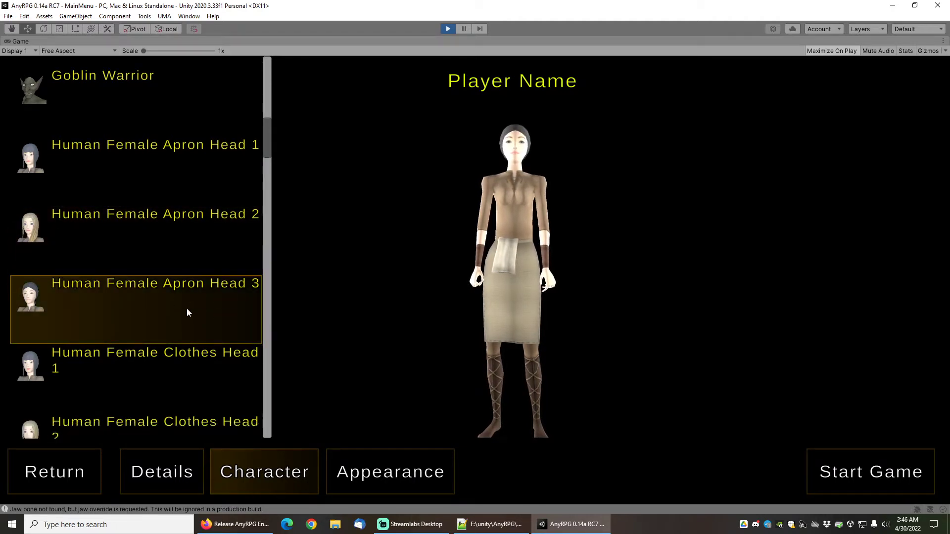
left_click(202, 322)
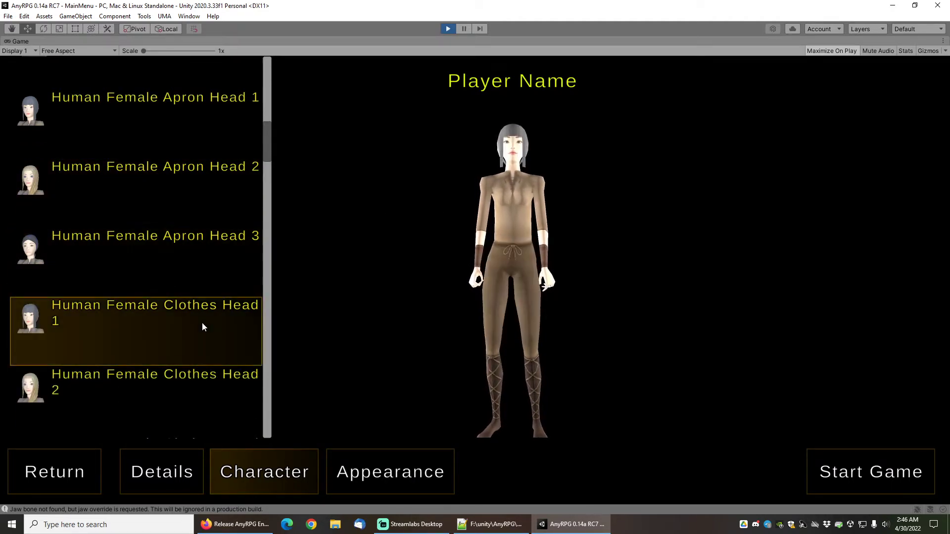
left_click(191, 382)
scroll(184, 376, "down", 7)
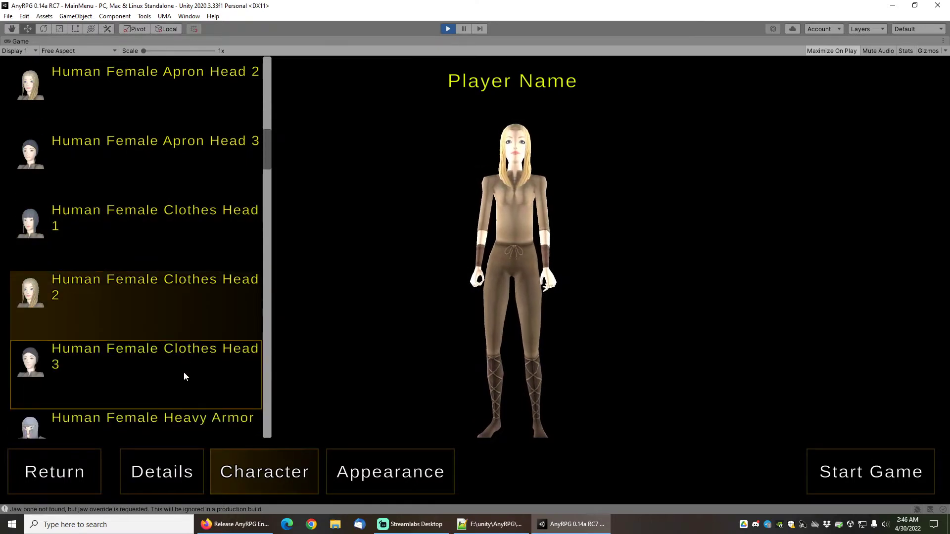
left_click(163, 293)
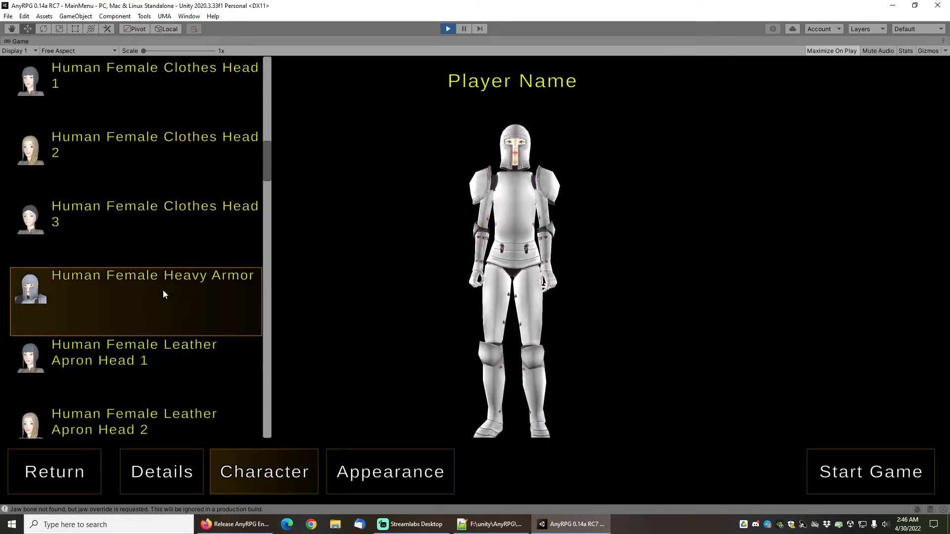
Preview the Human Female Leather Apron characters with Head 1, Head 2 and Head 3
scroll(162, 290, "down", 2)
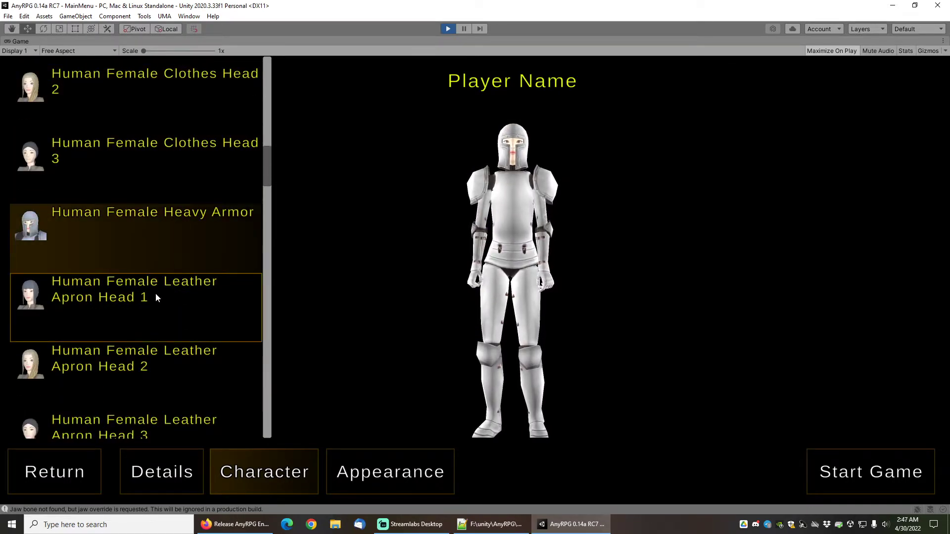
scroll(155, 292, "down", 2)
left_click(147, 234)
left_click(145, 303)
scroll(144, 305, "down", 2)
left_click(139, 305)
scroll(138, 305, "down", 2)
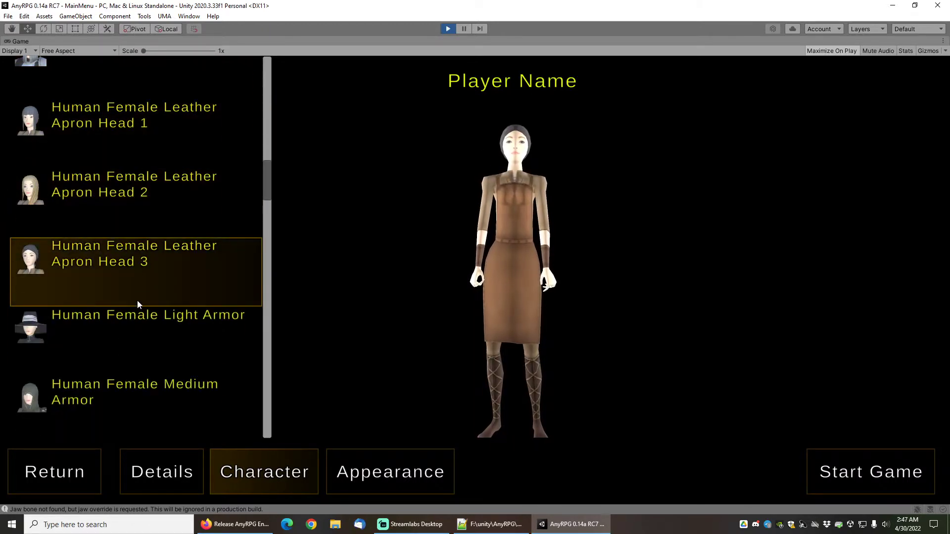
Preview the Human Female Light Armor and Human Female Medium Armor characters
left_click(140, 319)
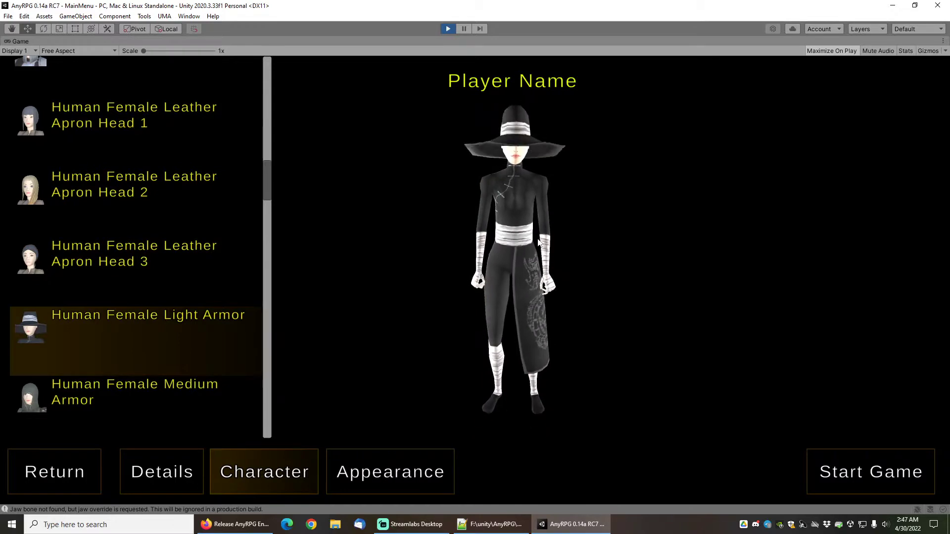
scroll(172, 349, "down", 2)
left_click(154, 346)
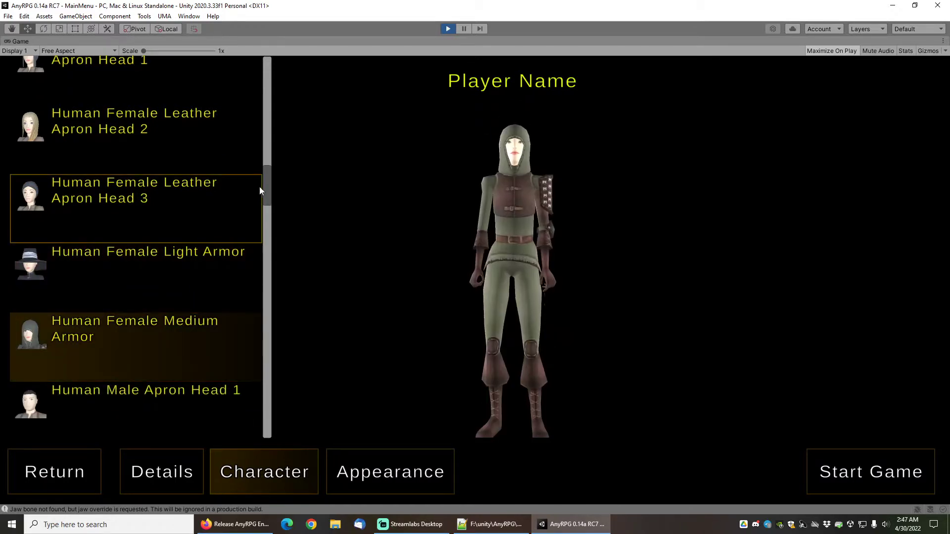
Preview the Human Male Apron characters with Head 4, Head 5, Head 6 and Head 3
left_click_drag(266, 184, 269, 215)
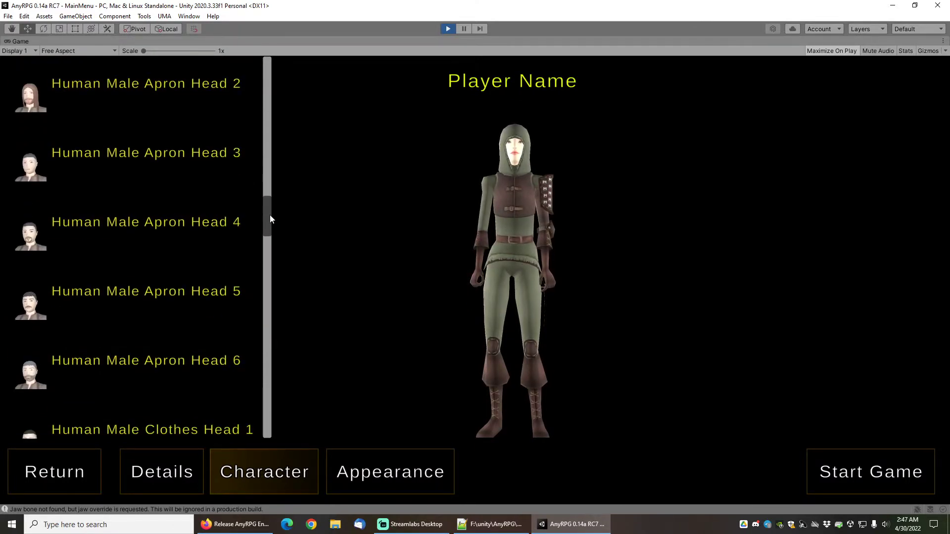
left_click(178, 230)
left_click(174, 300)
left_click(173, 362)
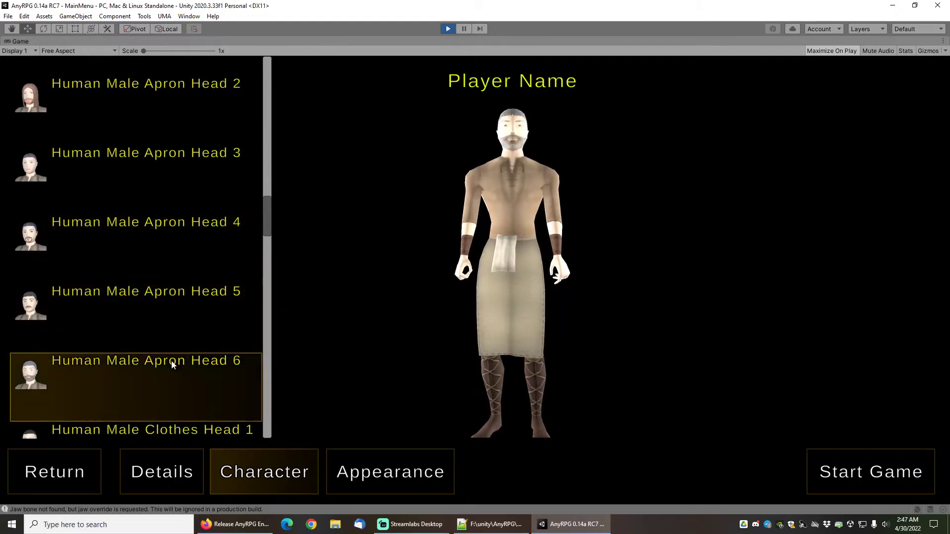
left_click(188, 159)
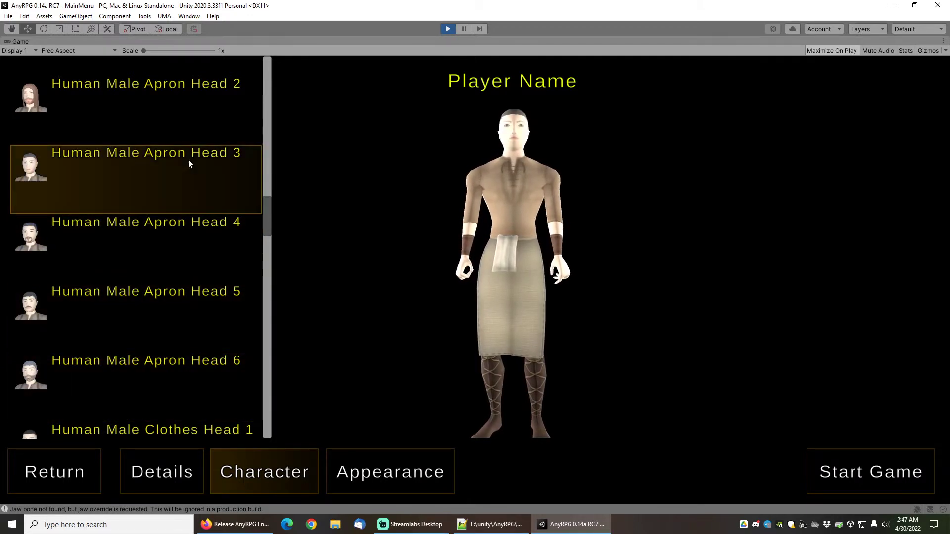
Leave character creation and load the saved game located in the ContentScene zone
left_click(56, 483)
left_click(103, 319)
left_click(428, 282)
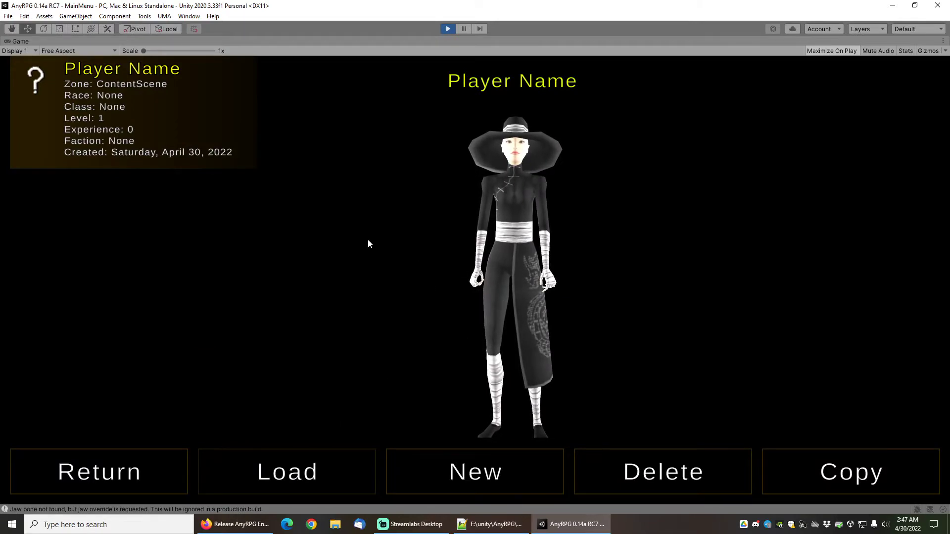
key("Return")
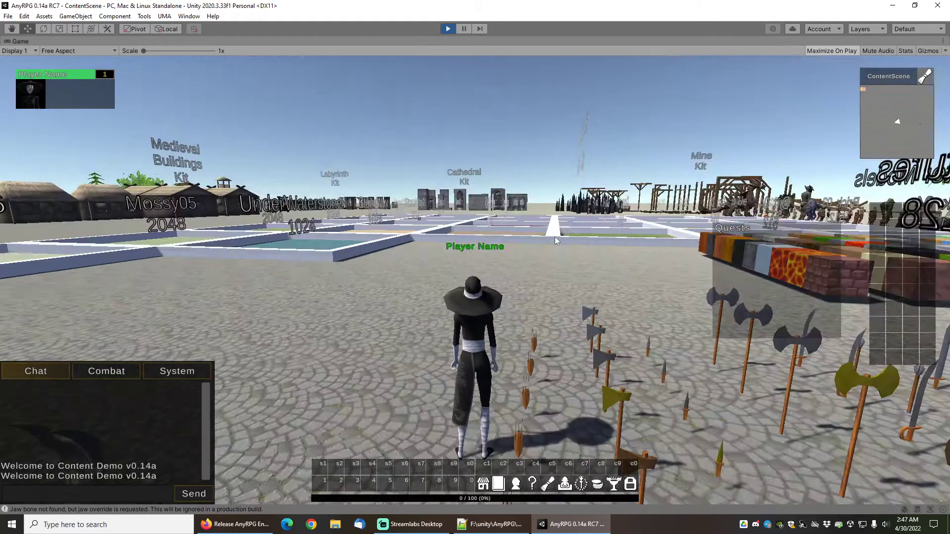
Look over the weapons on display around the character in the ContentScene
right_click_drag(555, 237, 593, 324)
key("d")
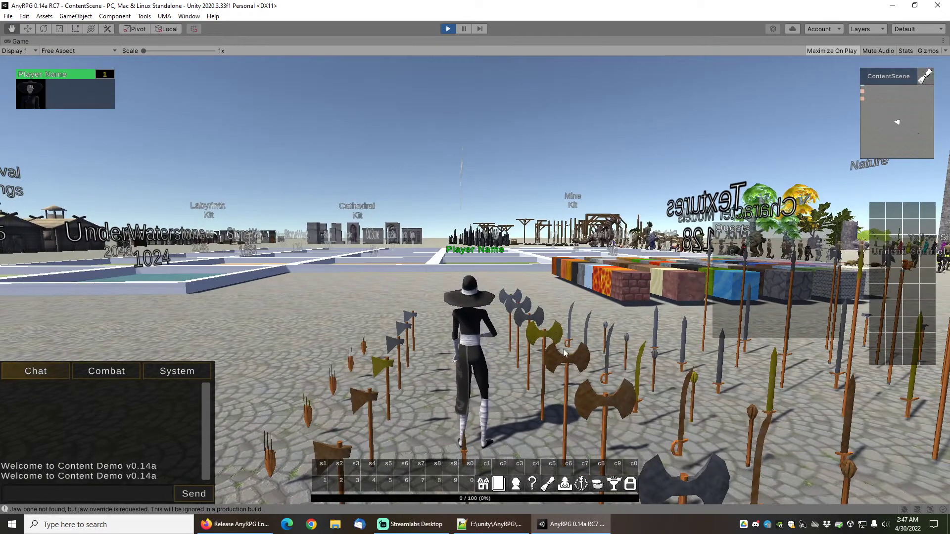
left_click_drag(564, 352, 517, 273)
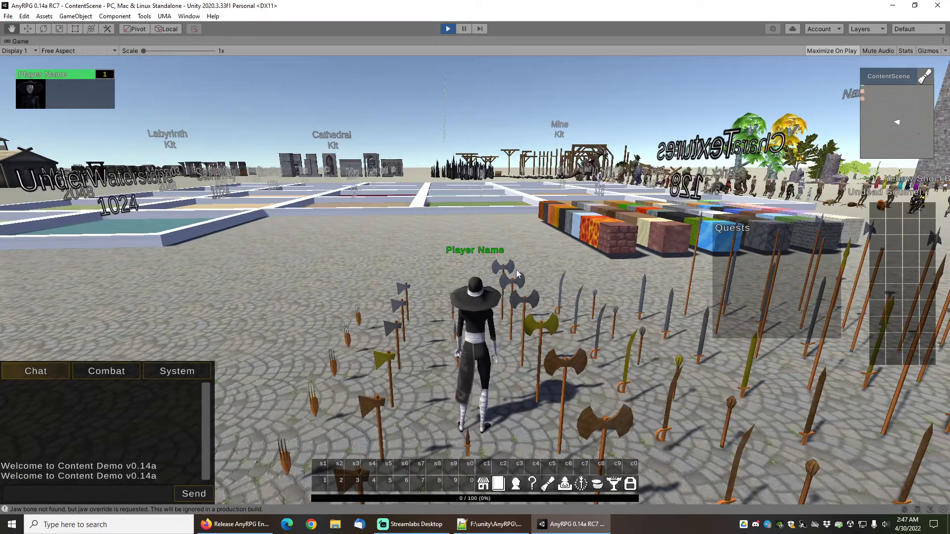
right_click_drag(515, 274, 494, 327)
Run the character past the Mossy07 ground sample to the Medieval Crafting Stations Kit and view its stations
key("w")
key("d")
key("a")
key("w")
key("a")
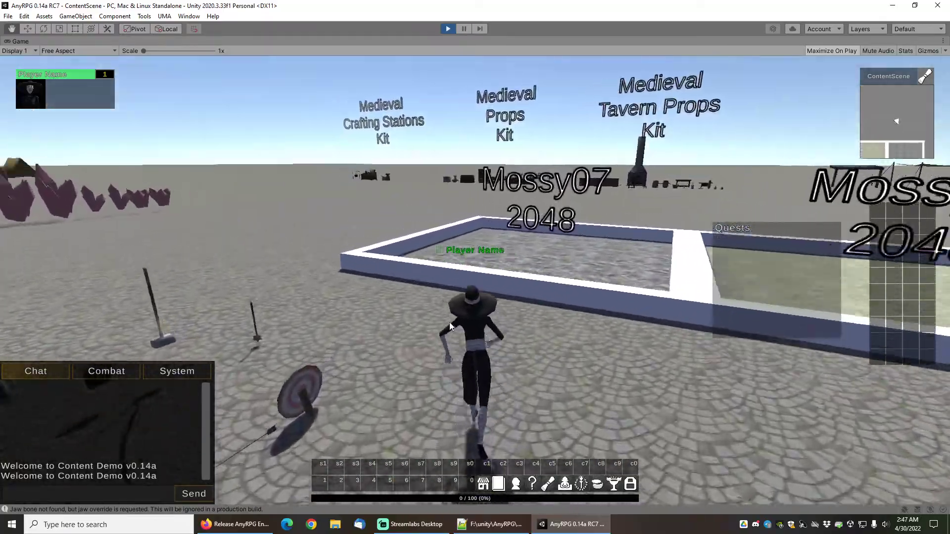
key("w")
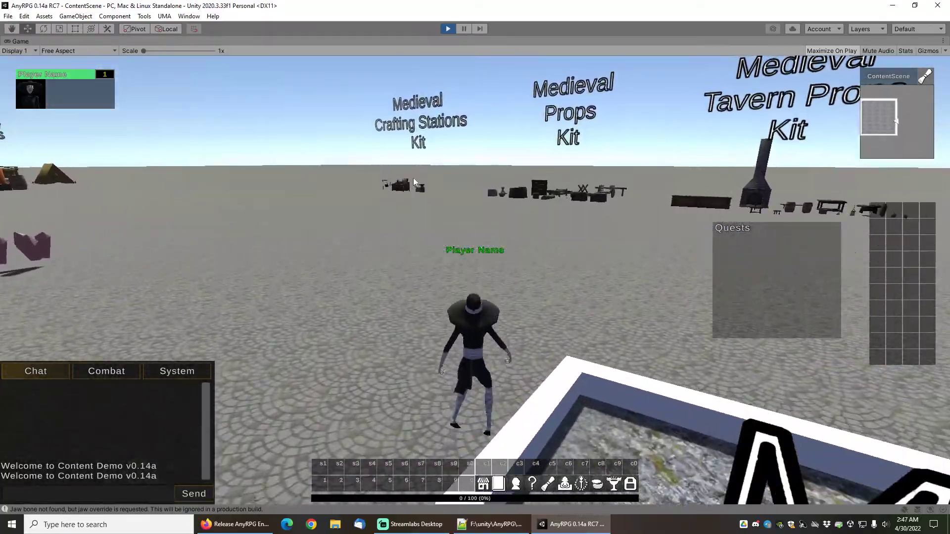
key("w")
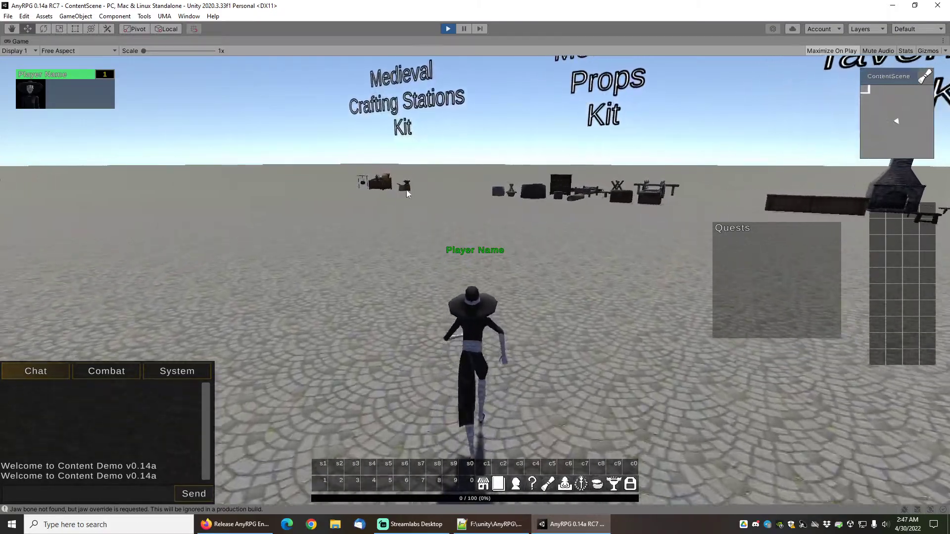
key("w")
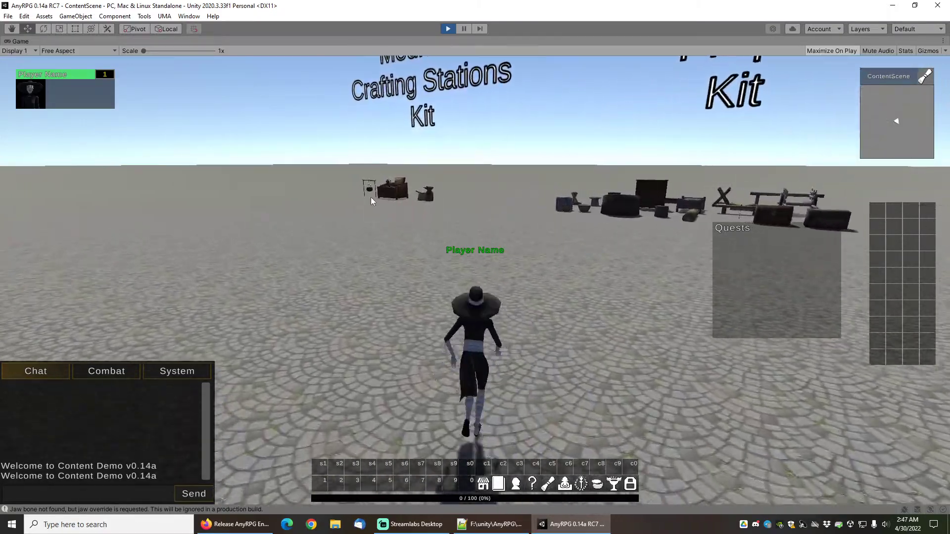
key("w")
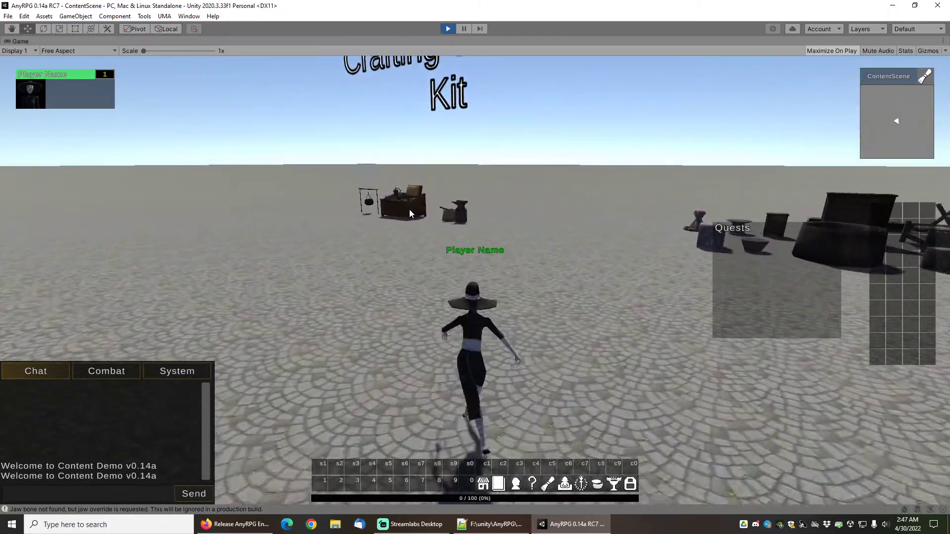
key("w")
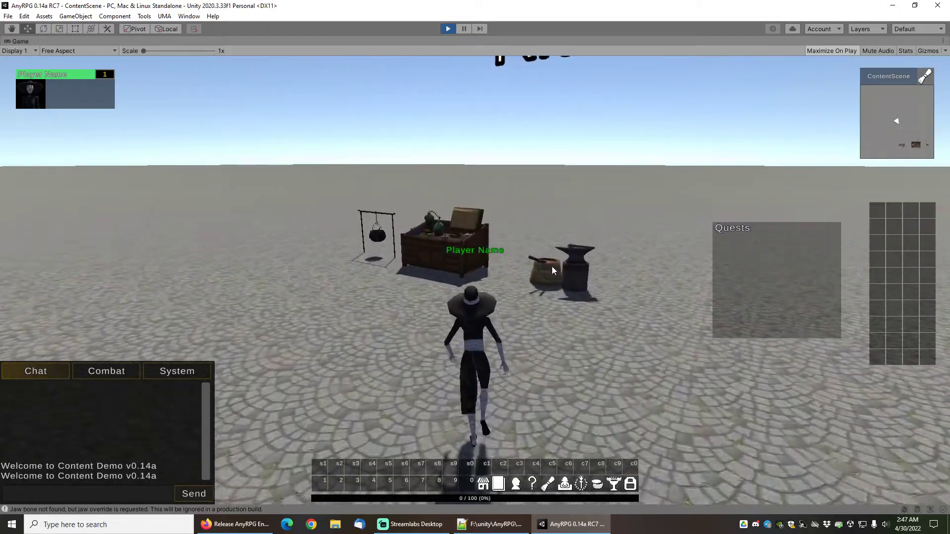
key("w")
Bring the character to the Medieval Buildings Kit and interact with the door of the small thatched house
right_click_drag(383, 235, 544, 211)
key("w")
key("w")
scroll(488, 215, "down", 2)
key("d")
scroll(542, 215, "down", 4)
key("w")
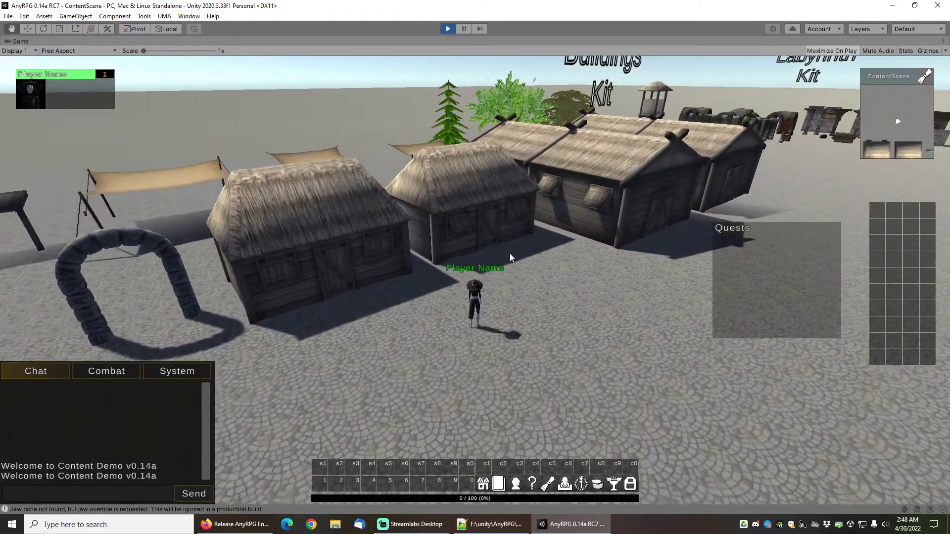
scroll(500, 256, "up", 3)
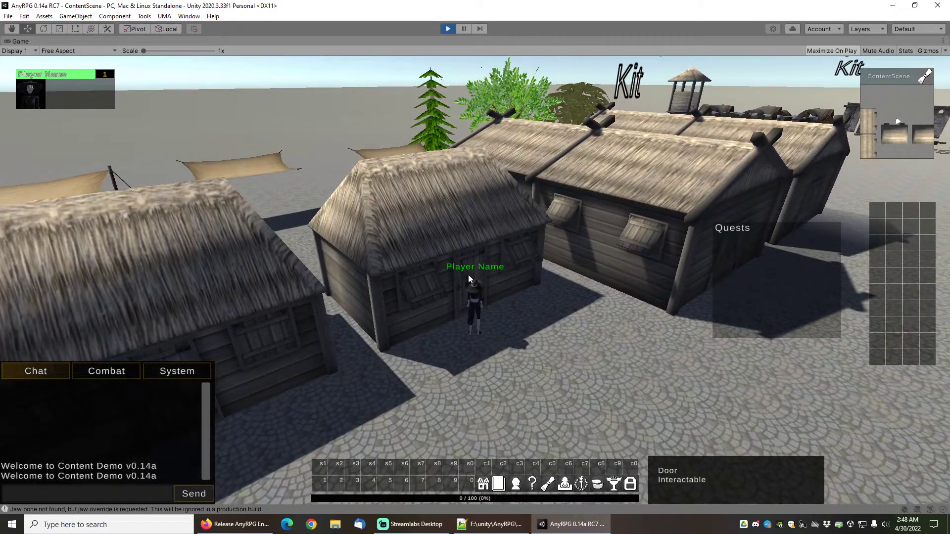
right_click(468, 275)
Move to the larger thatched building, open its double door and step inside to view the interior
right_click_drag(468, 274, 510, 267)
key("w")
key("w")
key("w")
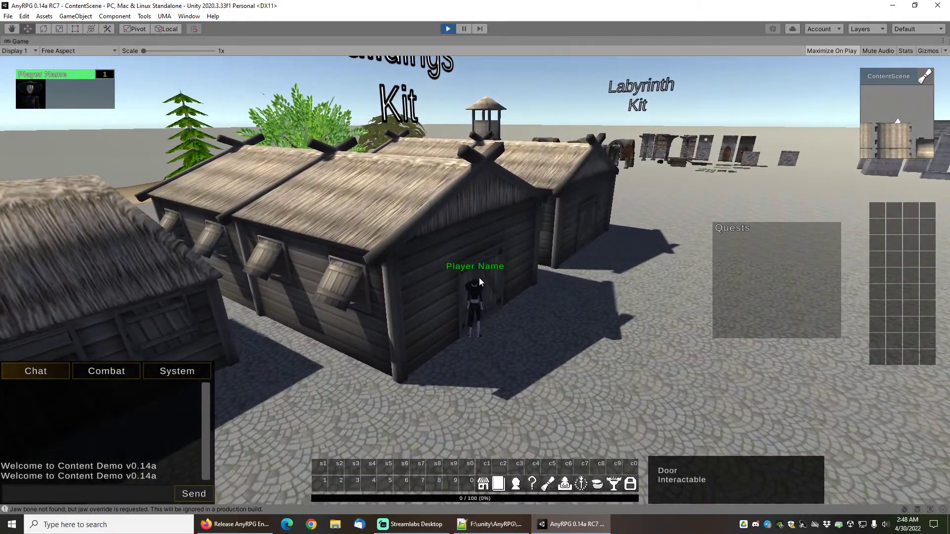
right_click(479, 277)
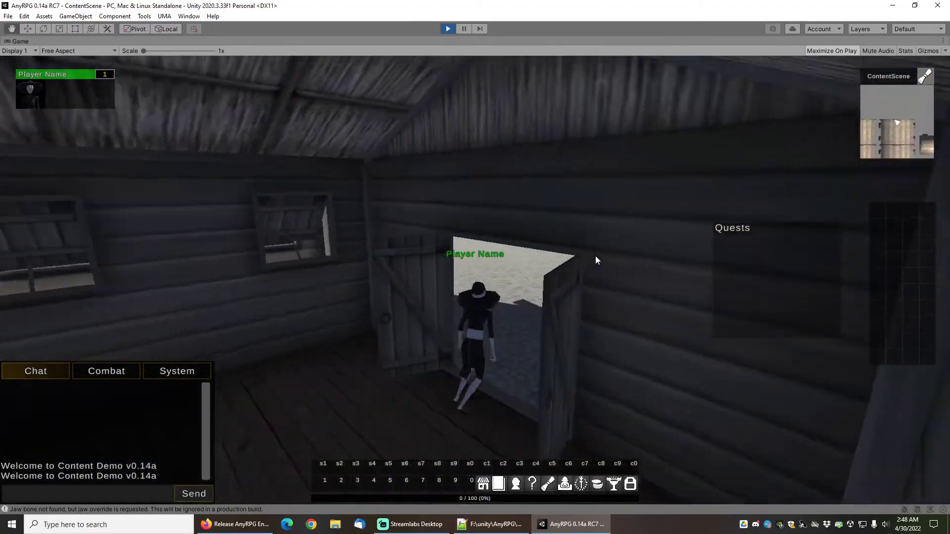
key("w")
right_click_drag(595, 256, 479, 246)
Take the character to the wooden palisade gate among the building props and open it
right_click(456, 290)
key("d")
key("w")
right_click(458, 272)
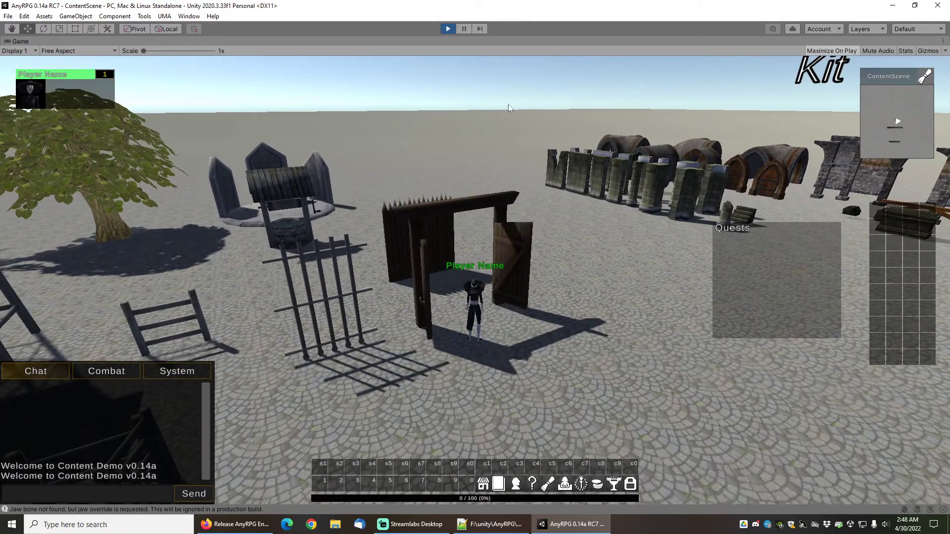
Stop the running content demo and open the Features Demo Game from the AnyRPG welcome window
left_click(448, 29)
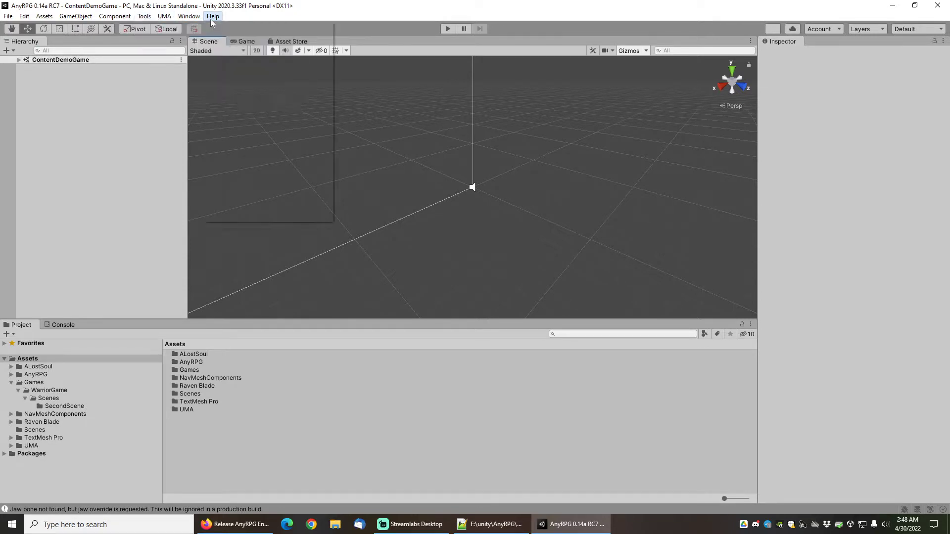
mouse_move(213, 17)
mouse_move(148, 18)
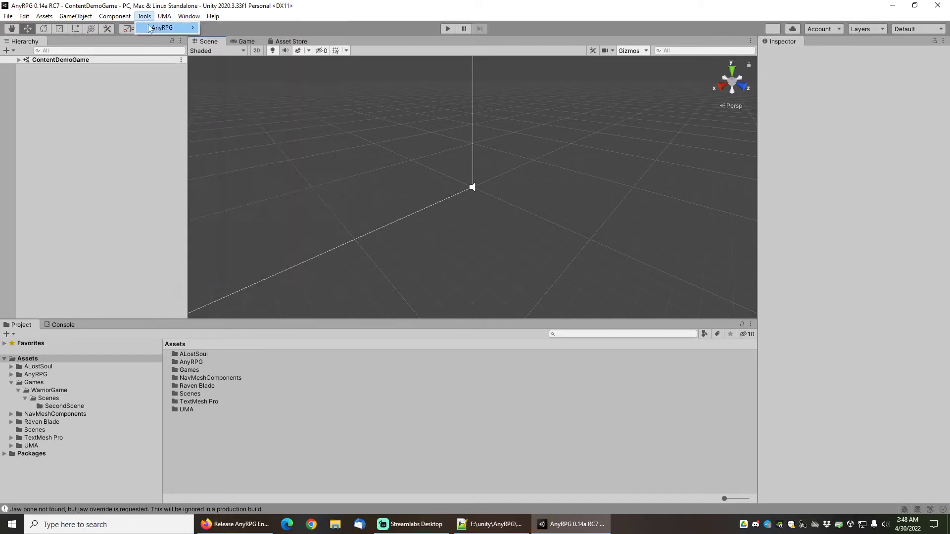
left_click(253, 44)
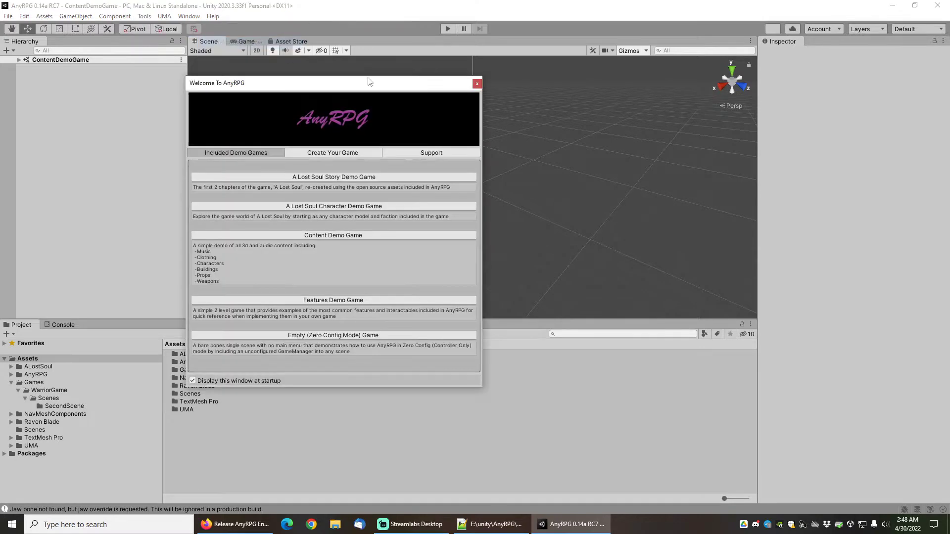
left_click(323, 300)
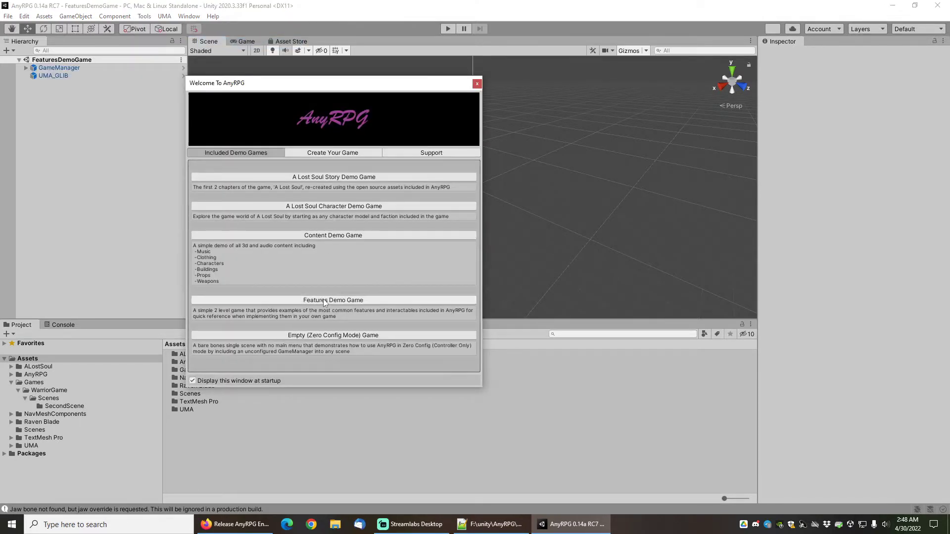
left_click(477, 84)
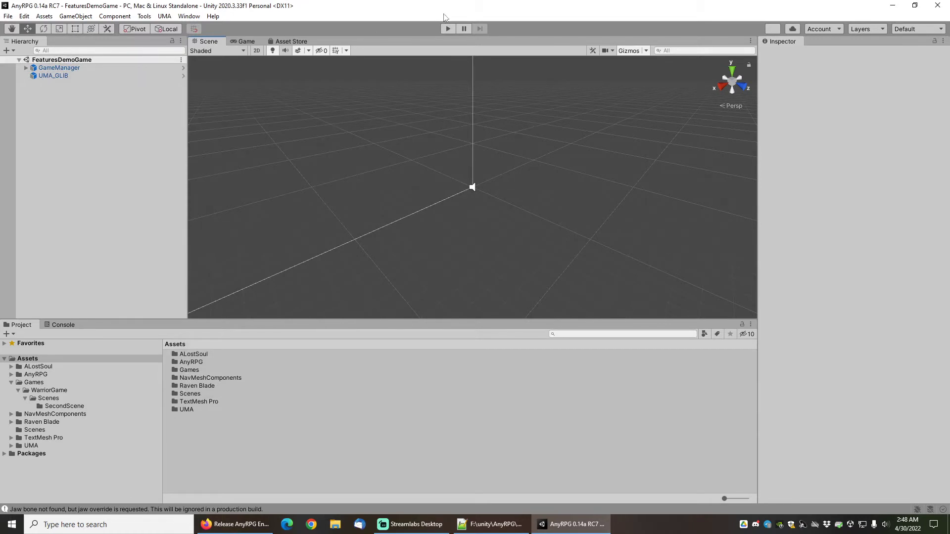
Run the Features Demo Game, load the Priest save and view the winged character from several angles
left_click(448, 28)
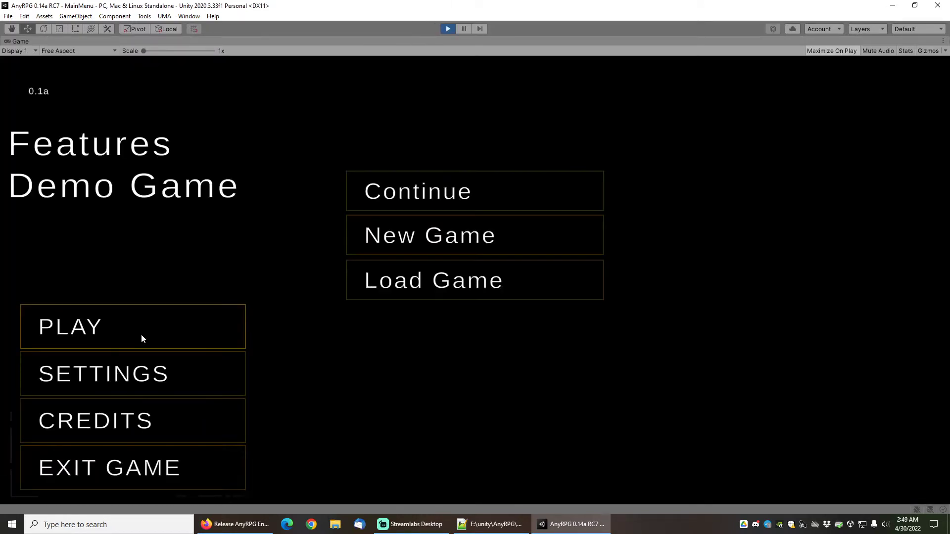
left_click(470, 281)
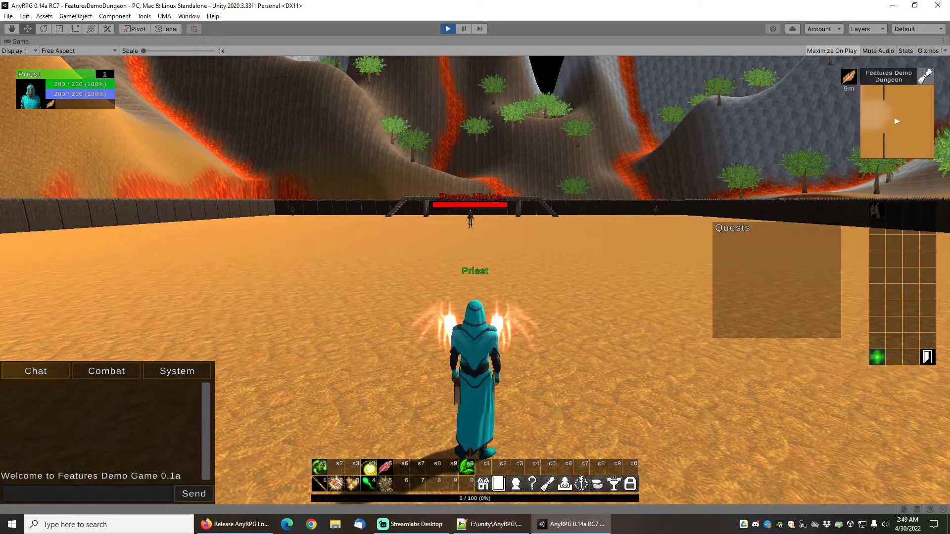
left_click_drag(624, 361, 506, 359)
left_click_drag(507, 394, 492, 393)
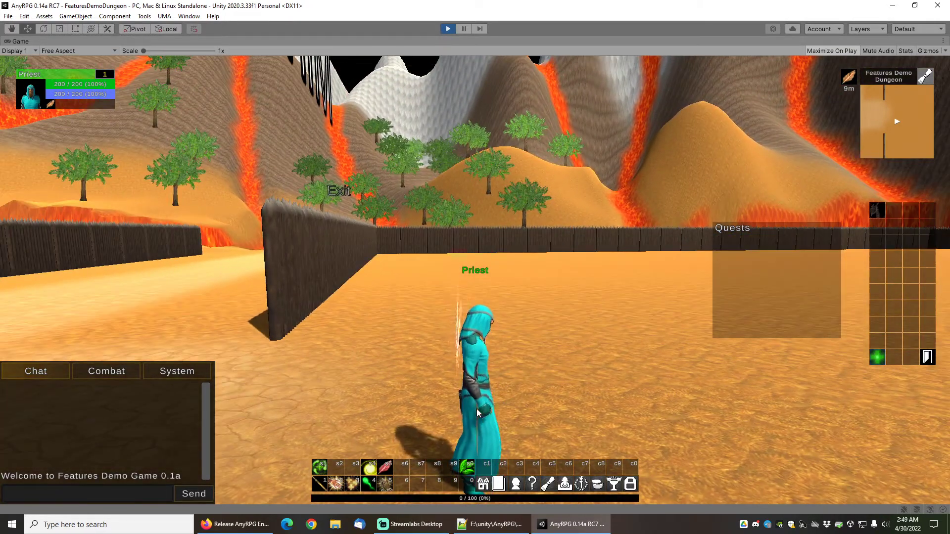
left_click_drag(564, 309, 618, 278)
Attack and defeat the Enemy Minion in the arena with the Priest, and view its lootable corpse
left_click(500, 191)
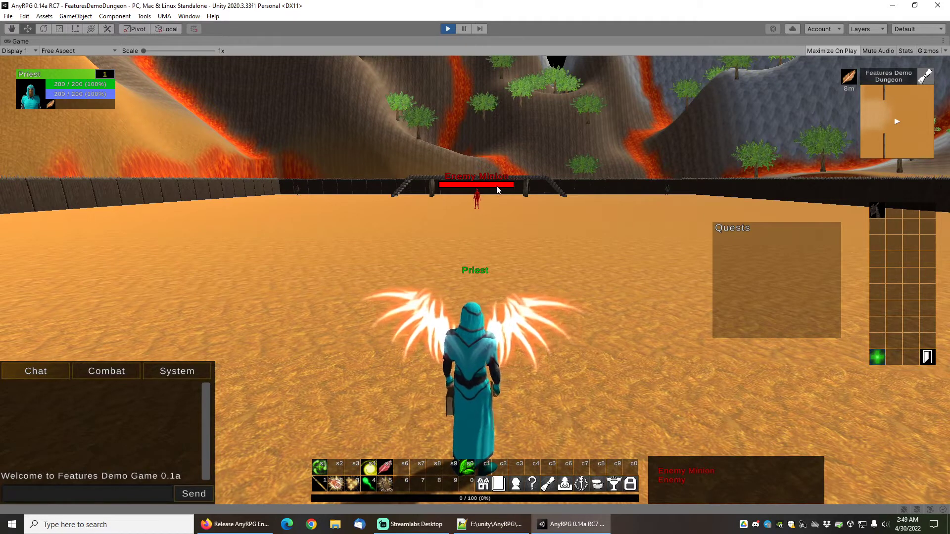
right_click(497, 186)
left_click_drag(591, 282, 563, 283)
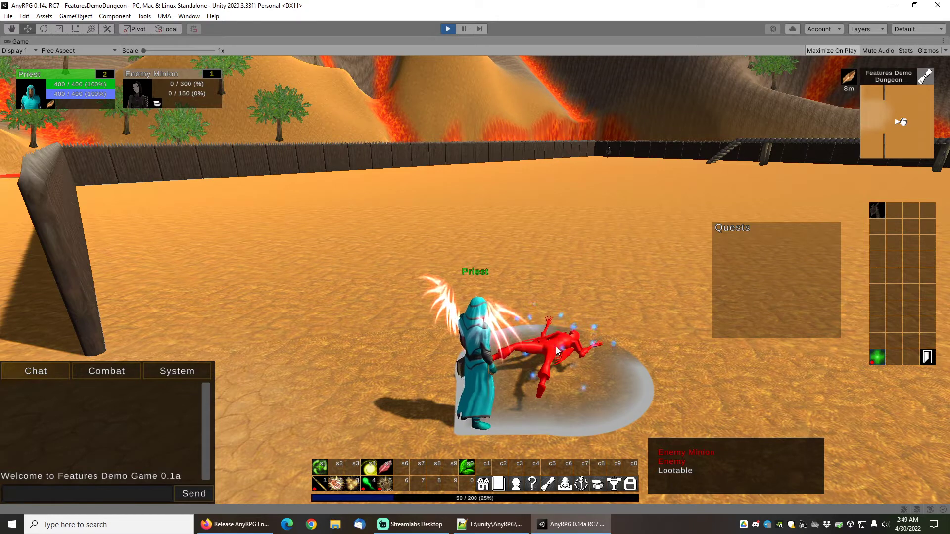
scroll(548, 294, "up", 1)
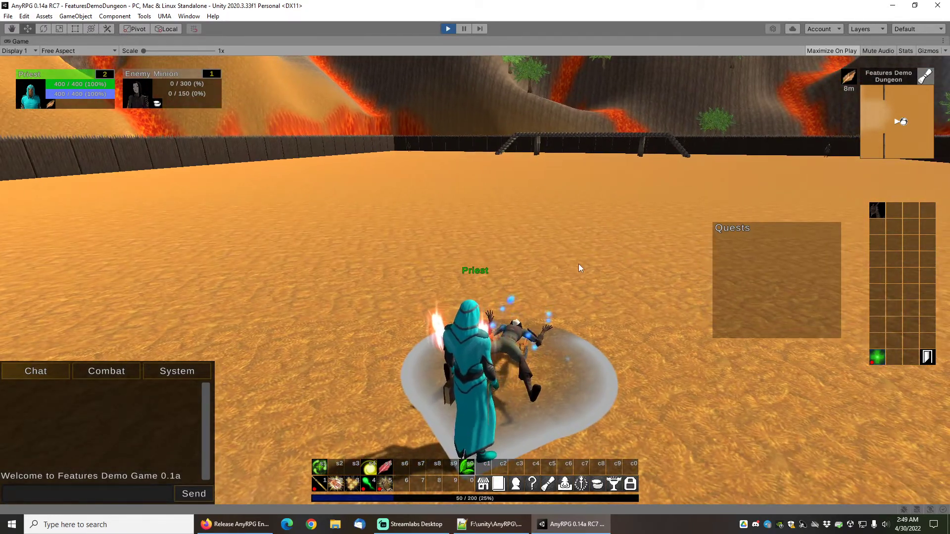
scroll(575, 255, "down", 5)
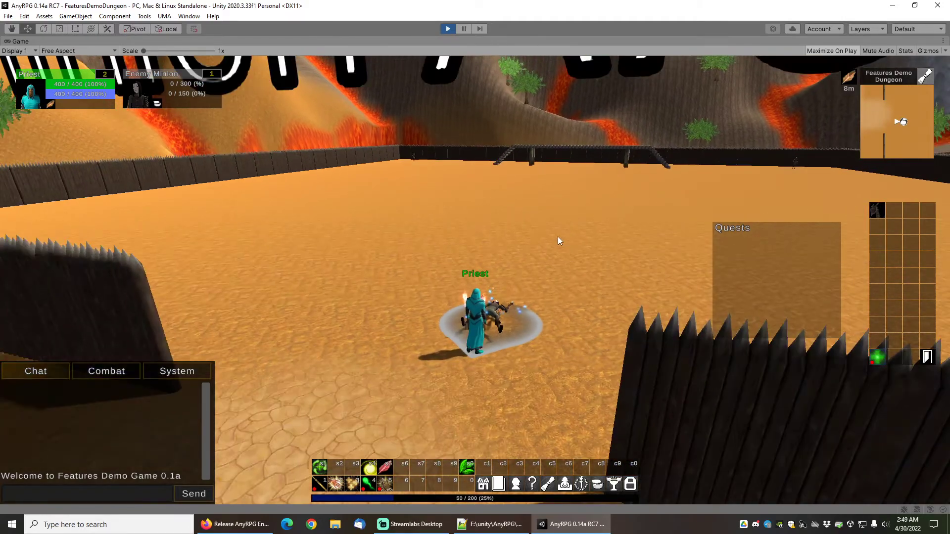
Run the Priest out of the arena and along the path across the lava to the barred stone gate
mouse_move(558, 238)
left_mouse_down()
mouse_move(580, 206)
mouse_move(718, 228)
mouse_move(554, 236)
mouse_move(562, 229)
mouse_move(562, 248)
left_mouse_up()
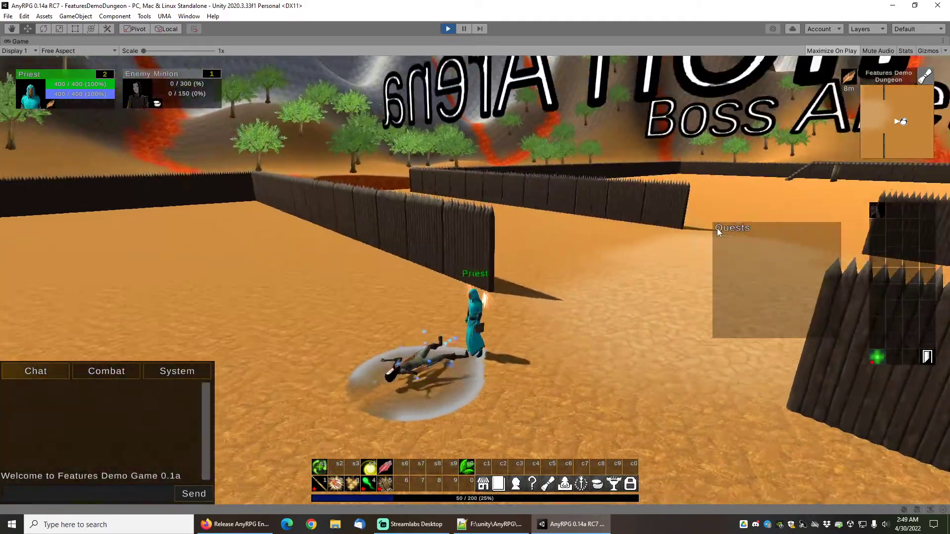
key("w")
right_click_drag(562, 248, 547, 265)
left_click_drag(547, 265, 568, 267)
right_click_drag(568, 264, 569, 273)
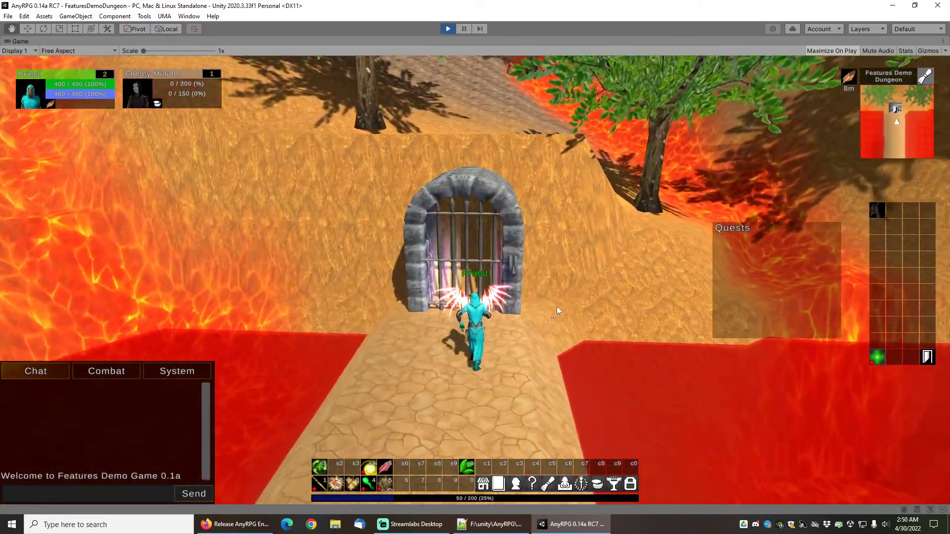
Use the lever on the stone gate to open it and walk through the portal into the Features Demo Zone
key("w")
scroll(553, 308, "up", 3)
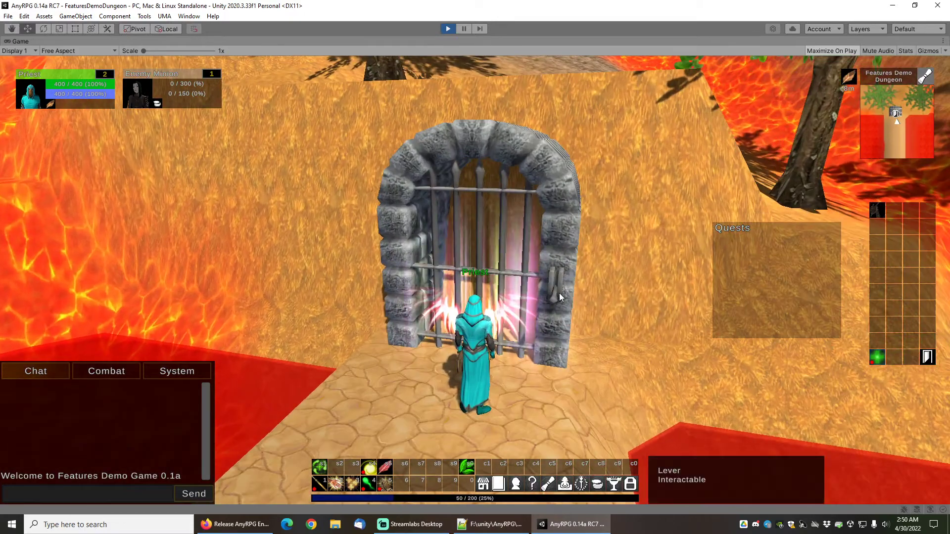
right_click(556, 289)
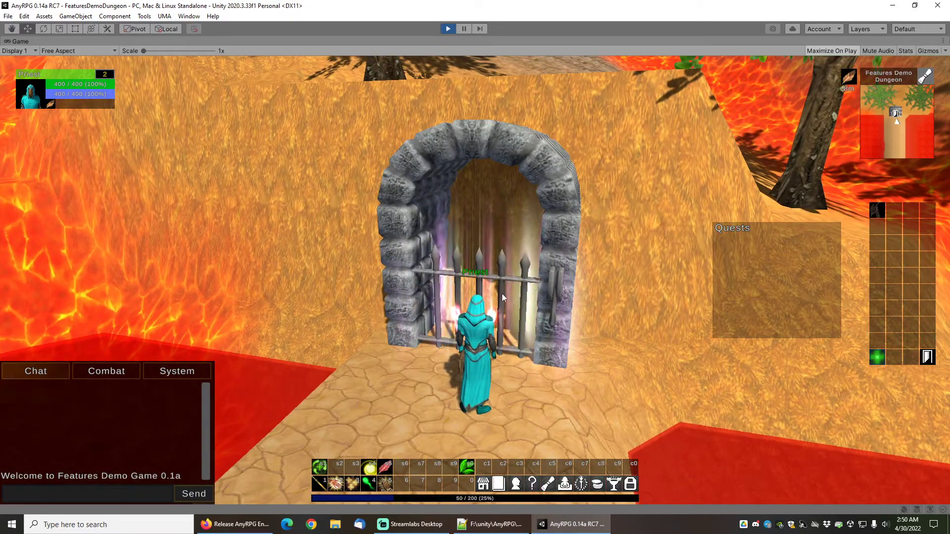
right_click_drag(502, 332, 503, 307)
key("w")
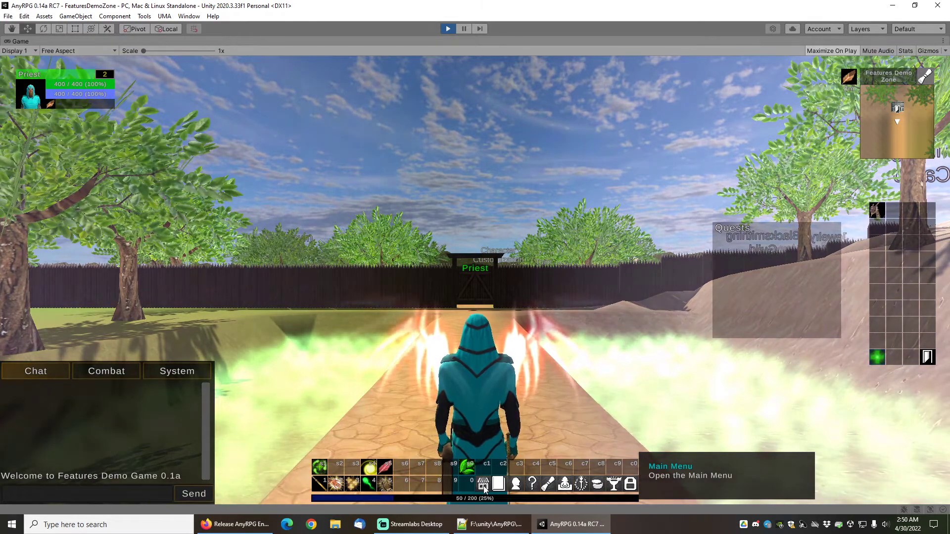
Leave the Priest's game and return to the Features Demo Game's main menu
left_click(484, 487)
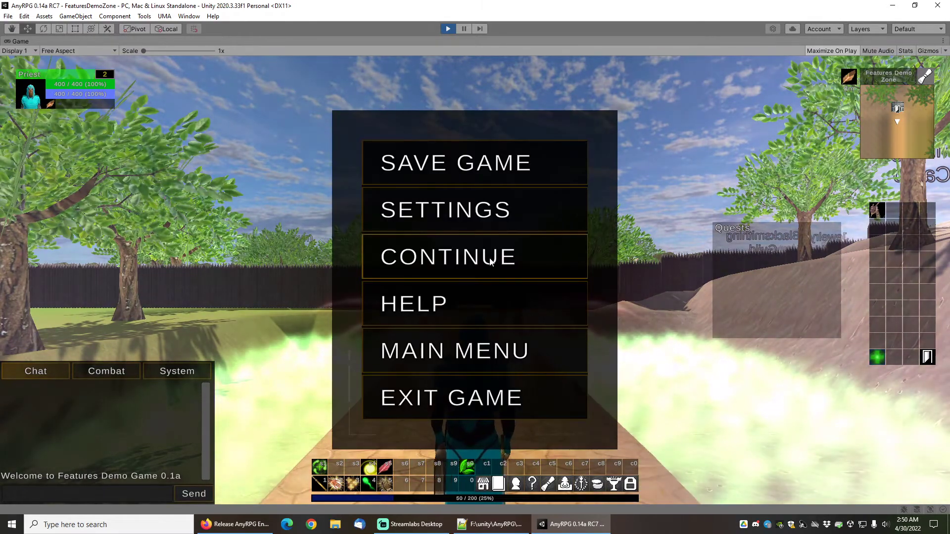
left_click(472, 357)
left_click(588, 321)
Load the Ranger saved game in the Features Demo Zone and open the character window with equipment and stats
left_click(159, 327)
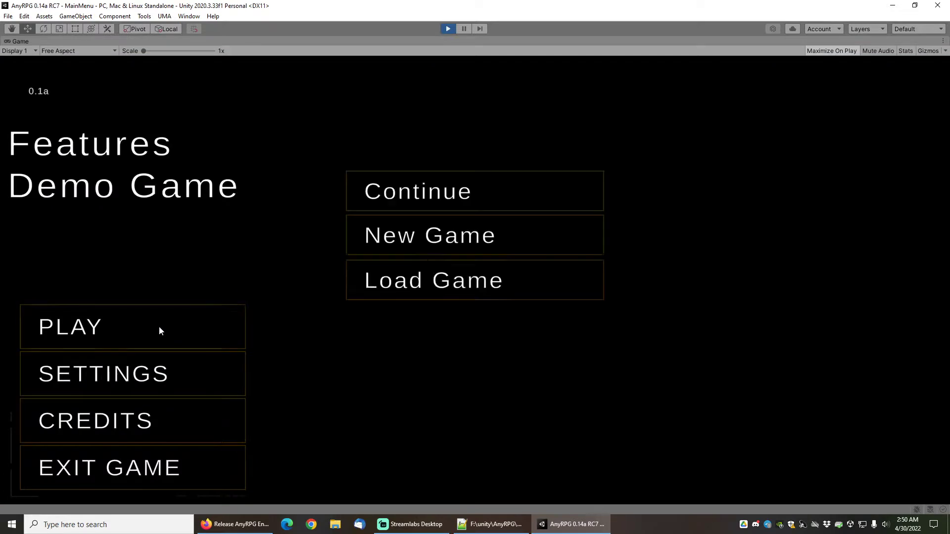
left_click(428, 276)
left_click(132, 335)
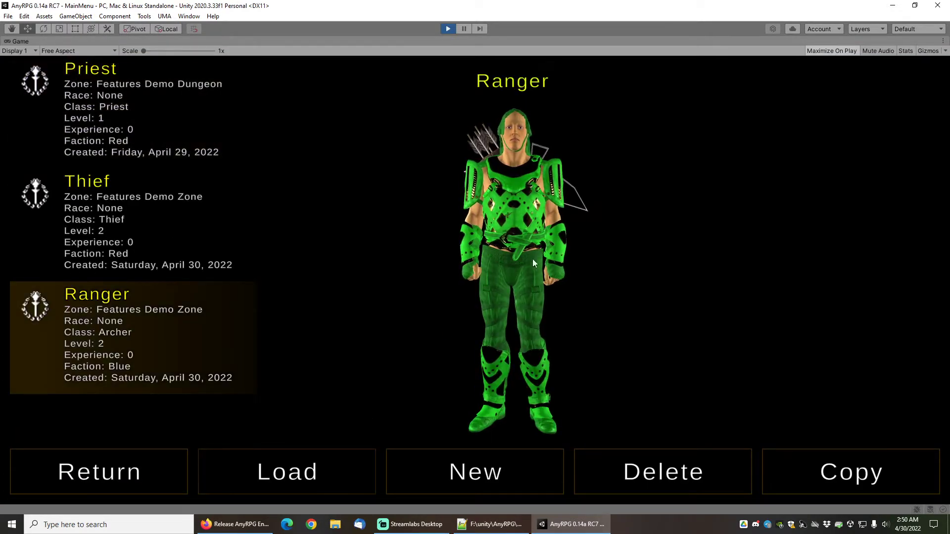
key("Return")
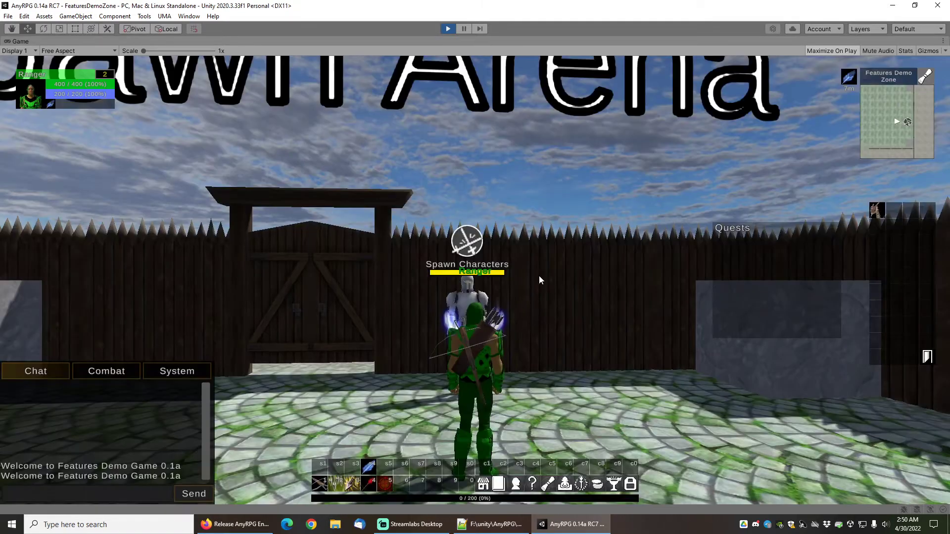
key("c")
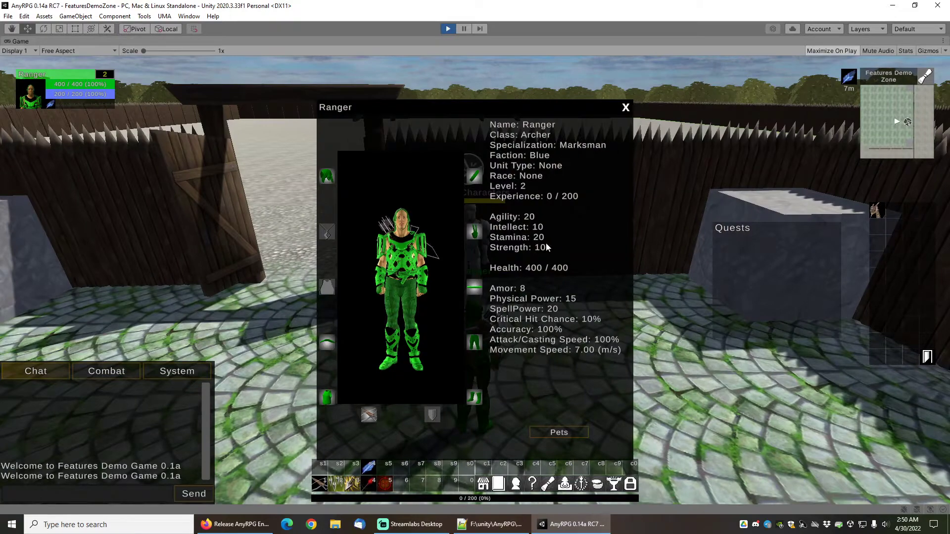
Close the Ranger's character window, spawn a Red Warrior from the Spawn Characters figure and run into the arena
key("c")
key("w")
right_click(458, 201)
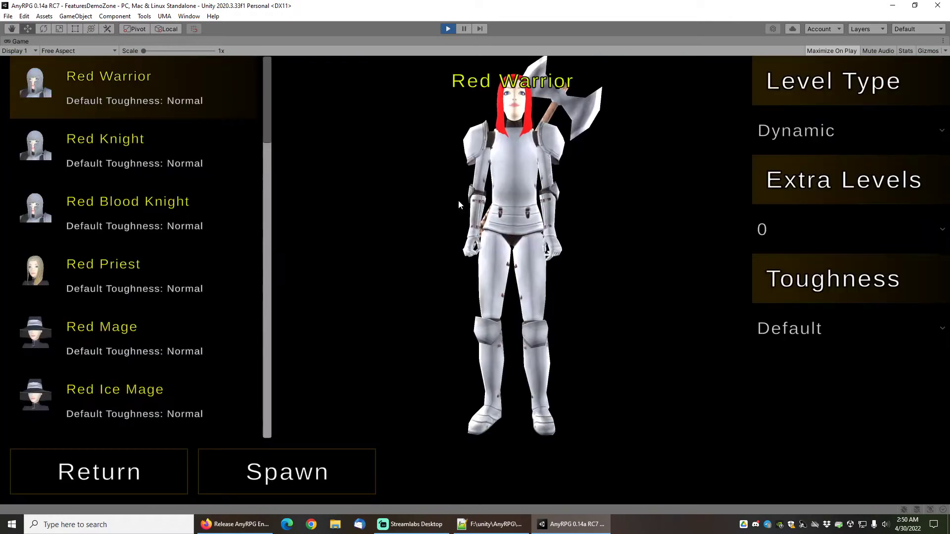
left_click(267, 475)
key("w")
right_click_drag(421, 257, 426, 253)
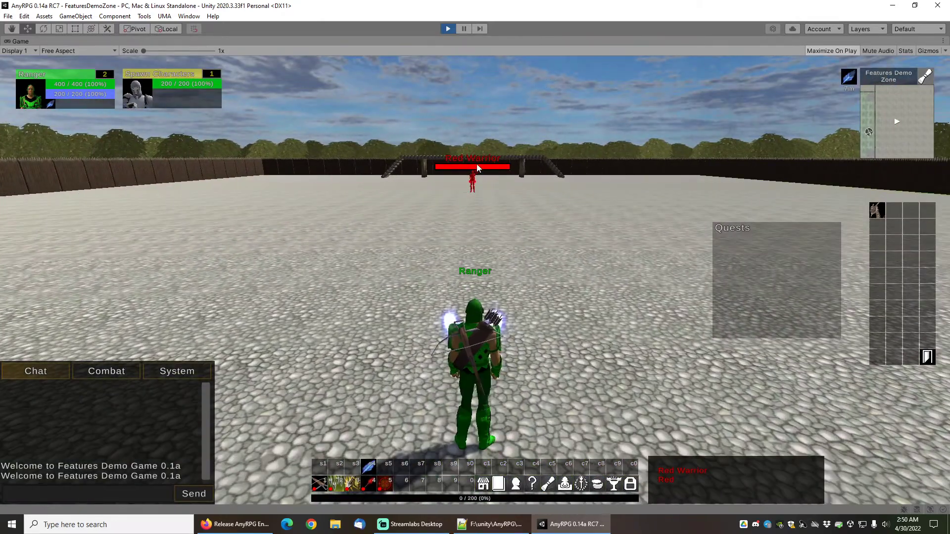
Attack the Red Warrior in the arena with the Ranger's bow and abilities until it is defeated
left_click_drag(555, 241, 520, 256)
right_click(720, 115)
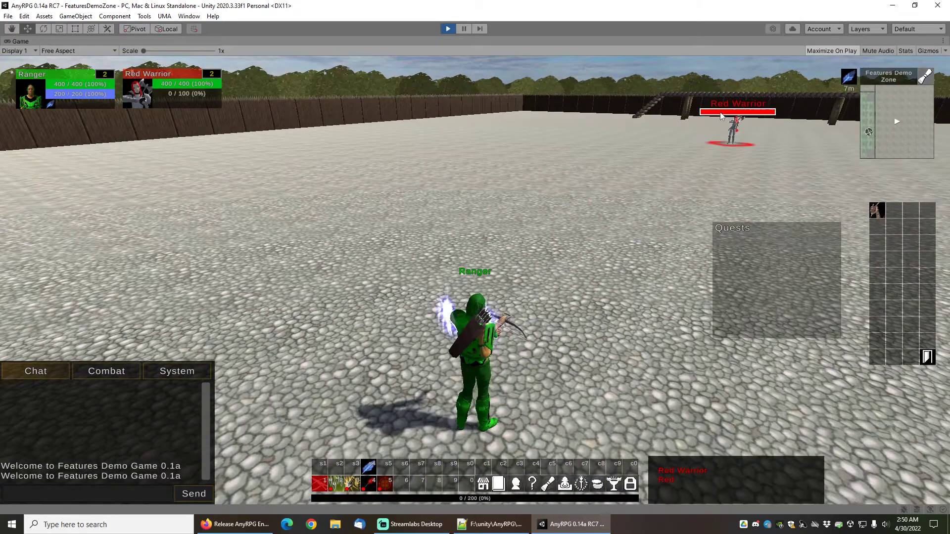
mouse_move(653, 213)
left_mouse_down()
mouse_move(586, 260)
mouse_move(533, 360)
left_mouse_up()
left_click_drag(541, 328, 654, 257)
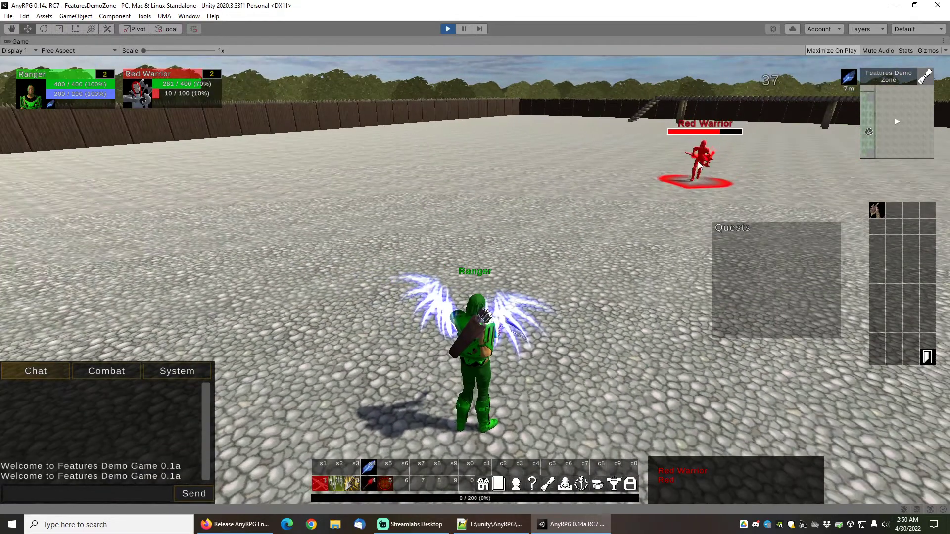
left_click(385, 484)
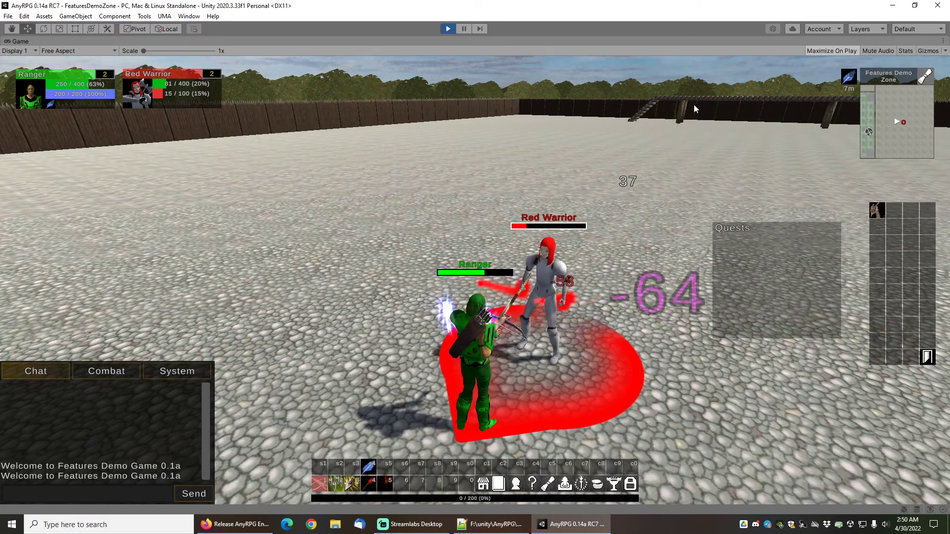
mouse_move(559, 301)
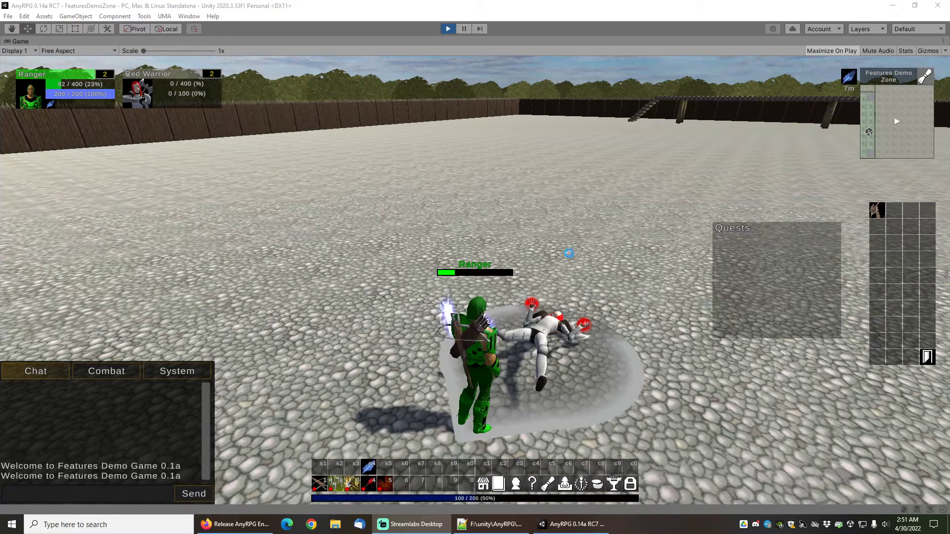
Run the Ranger out of the arena, quit the game and exit to the main menu
right_click_drag(548, 252, 383, 232)
key("w")
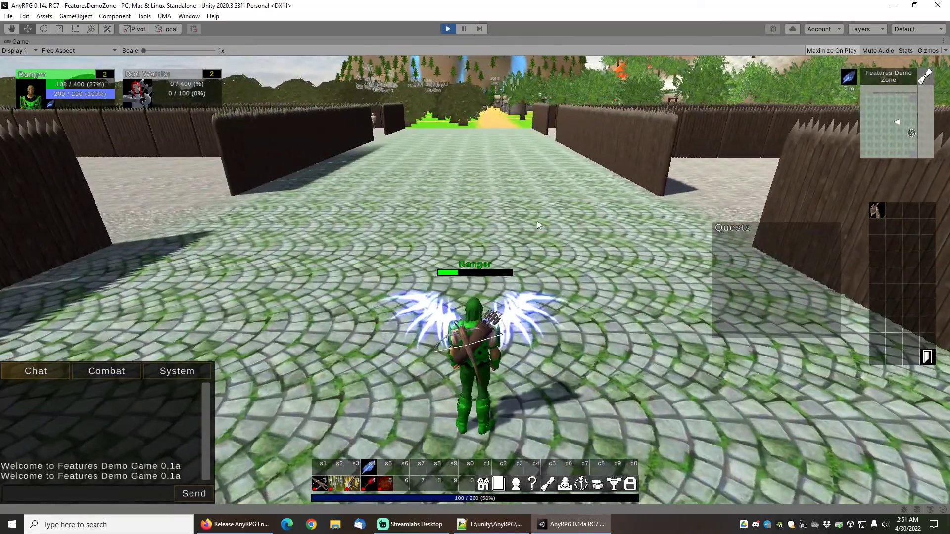
right_click_drag(536, 220, 356, 218)
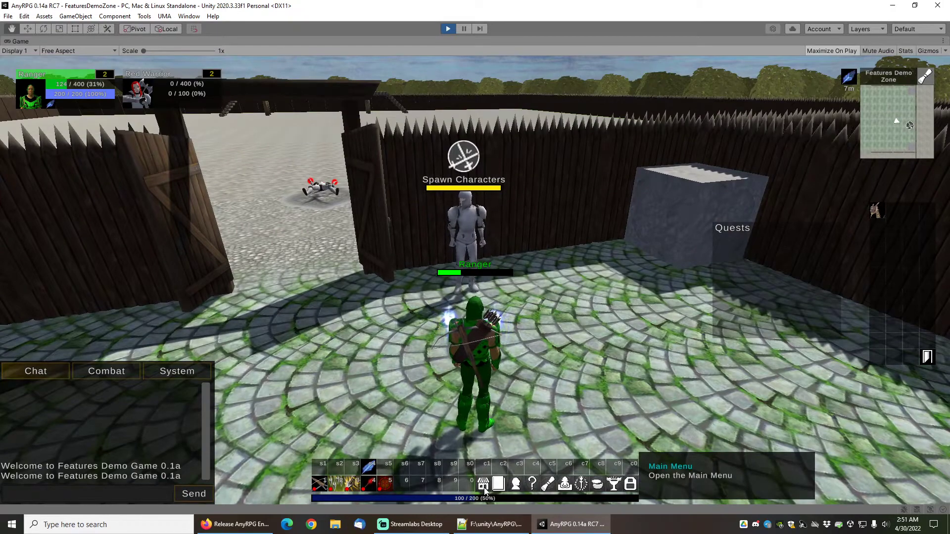
mouse_move(507, 296)
right_mouse_down()
mouse_move(541, 293)
mouse_move(500, 295)
right_mouse_up()
left_click(483, 484)
left_click(519, 351)
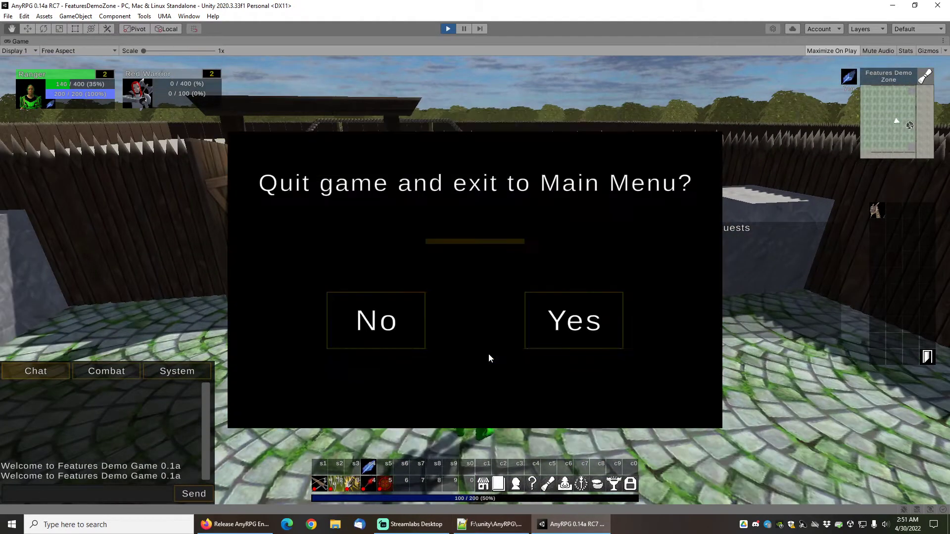
left_click(560, 324)
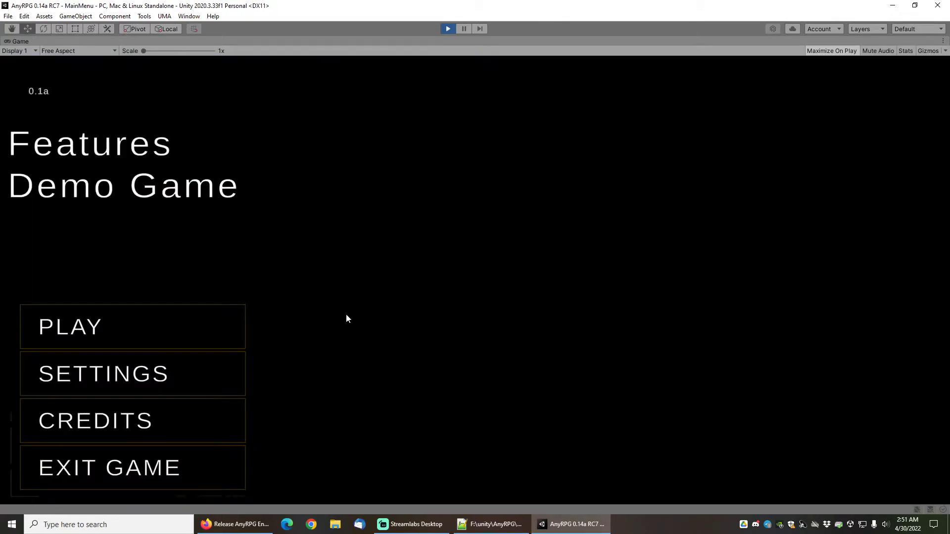
Load the Thief saved game in the Features Demo Zone
left_click(140, 337)
left_click(421, 288)
left_click(212, 210)
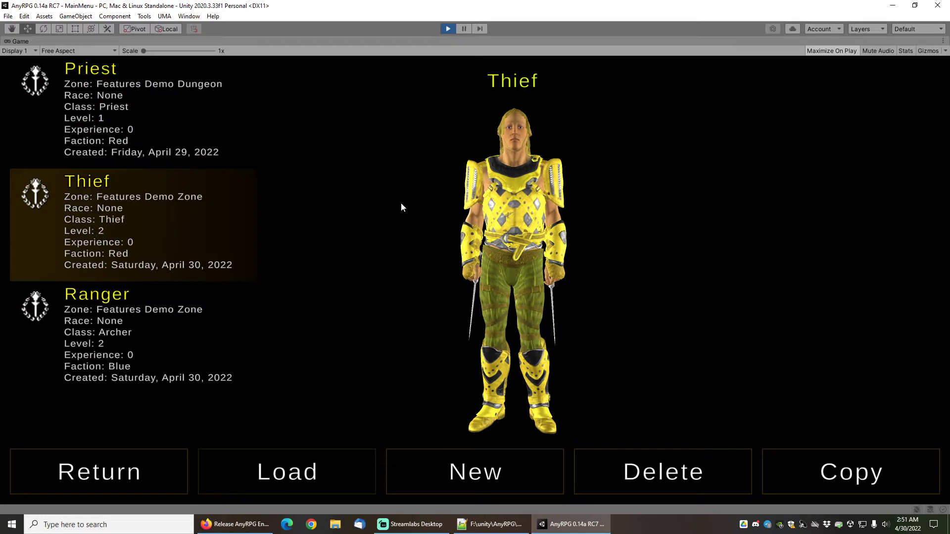
key("Return")
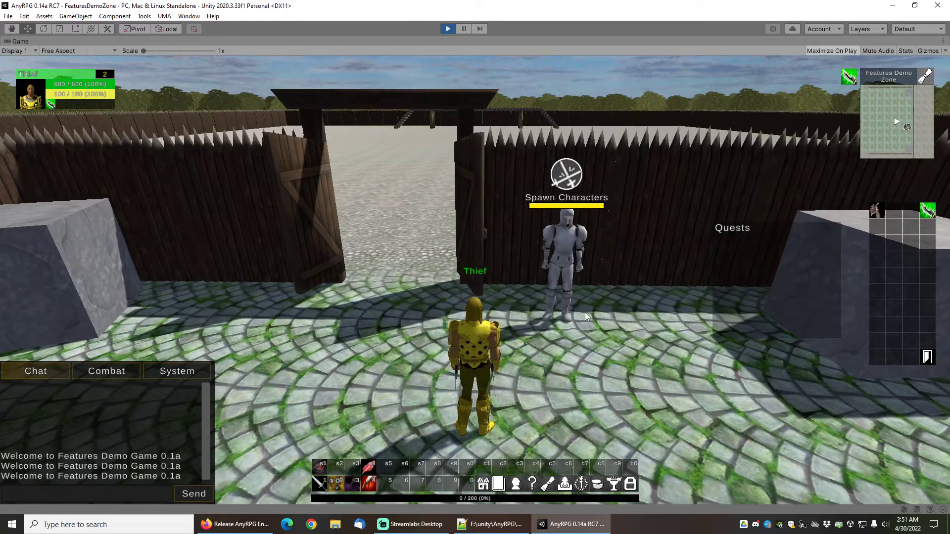
Put the Thief into stealth and walk up to the Spawn Characters figure beside the arena gate
left_click(321, 467)
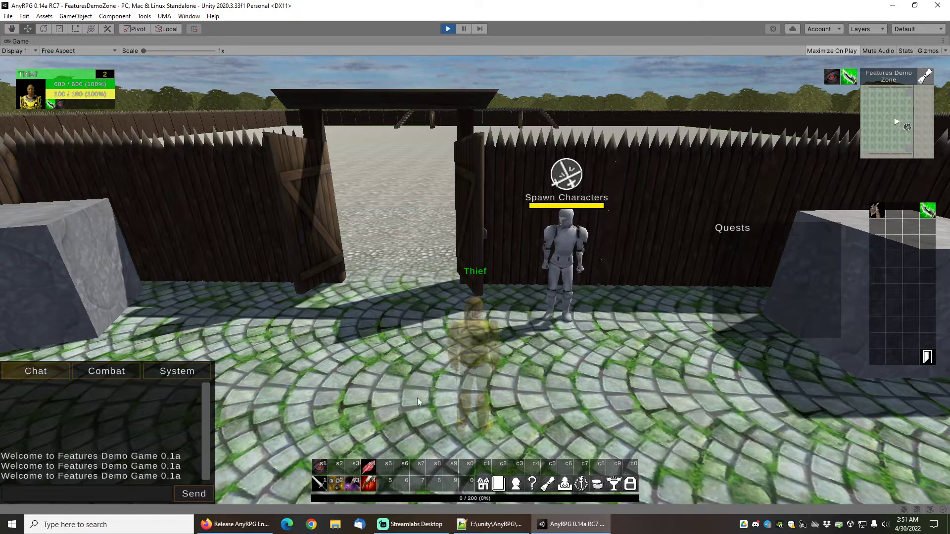
key("w")
key("d")
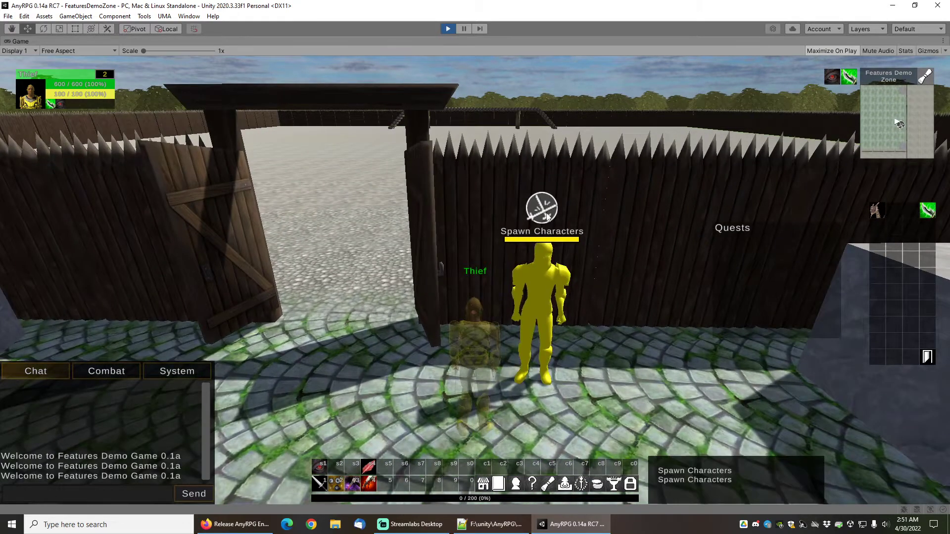
Spawn a Blue Warrior from the Spawn Characters list with dynamic level type, 0 extra levels and default toughness
right_click(546, 214)
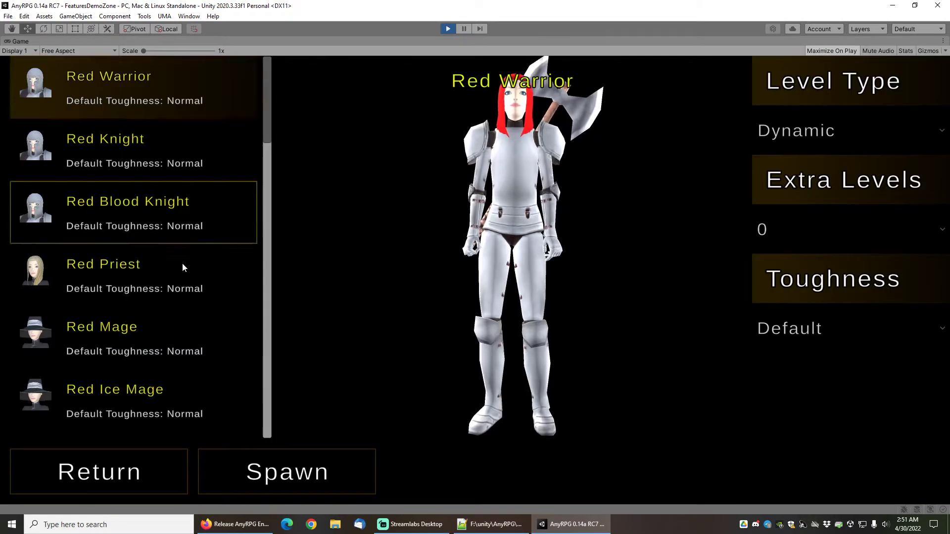
left_click_drag(268, 127, 267, 277)
left_click(178, 237)
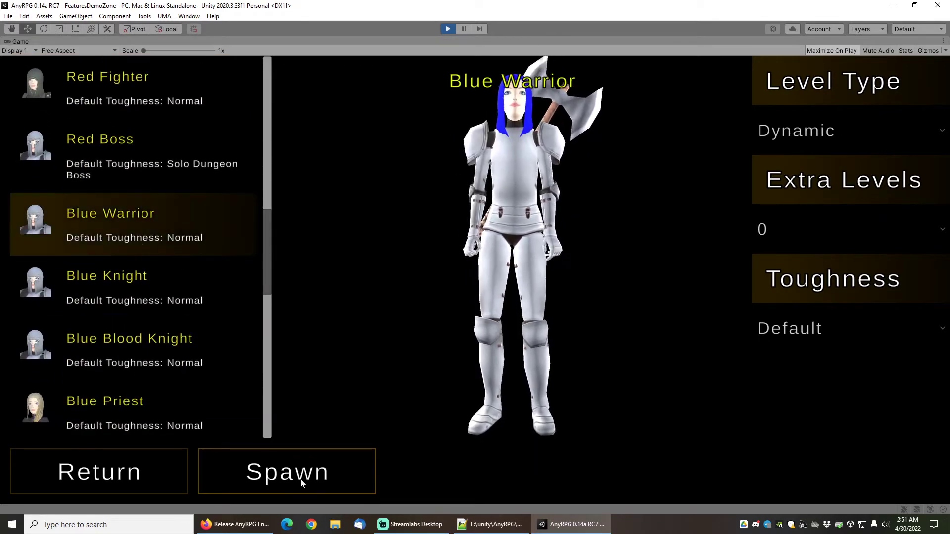
left_click(278, 471)
Sneak the stealthed Thief through the gate and across the arena up to the Blue Warrior
key("q")
right_click_drag(448, 236, 447, 232)
key("w")
key("q")
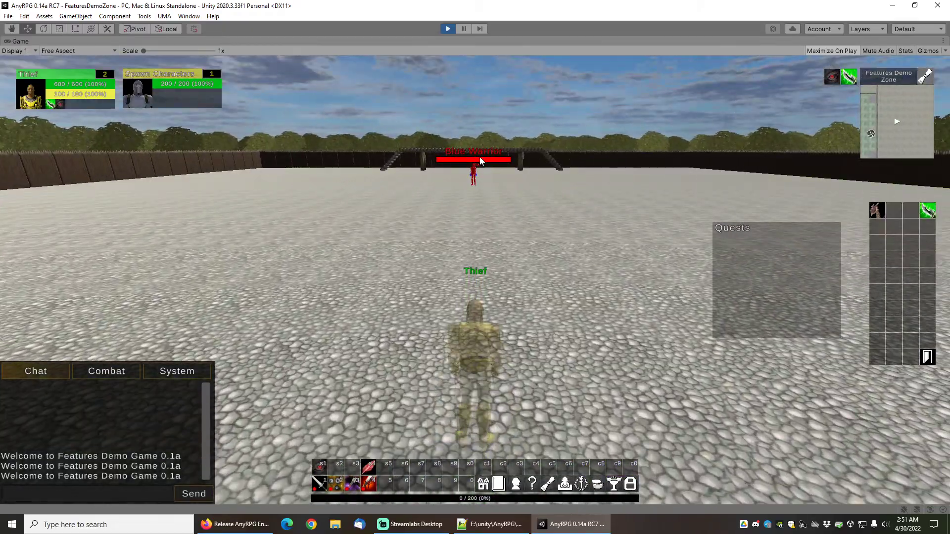
key("w")
key("w")
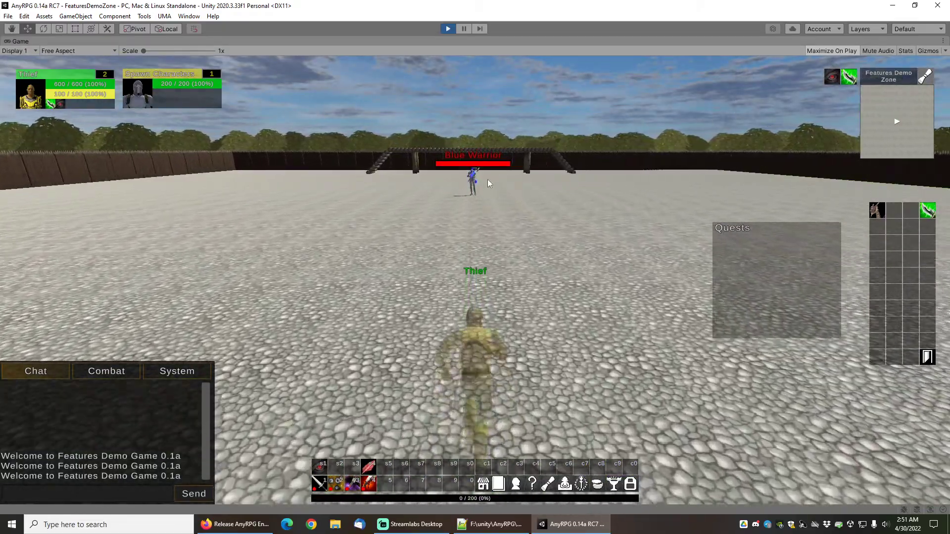
key("w")
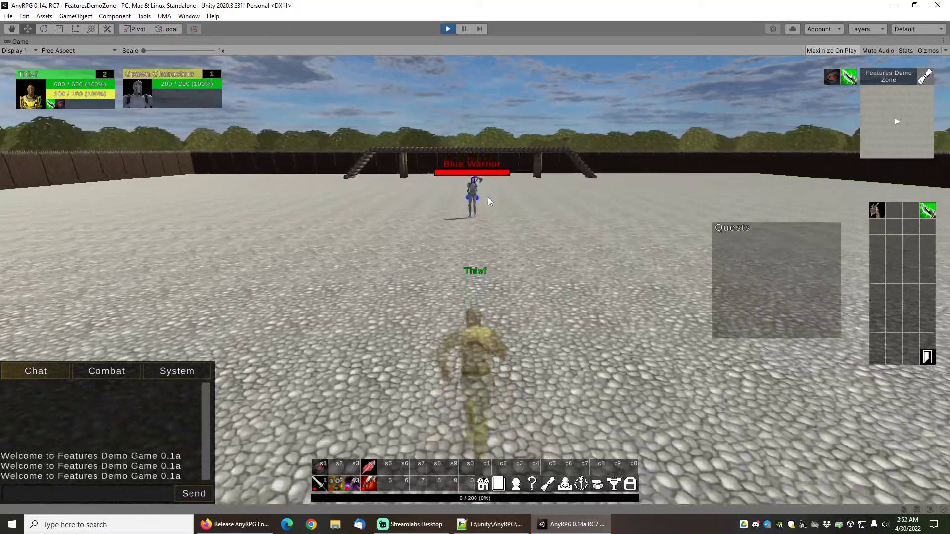
key("w")
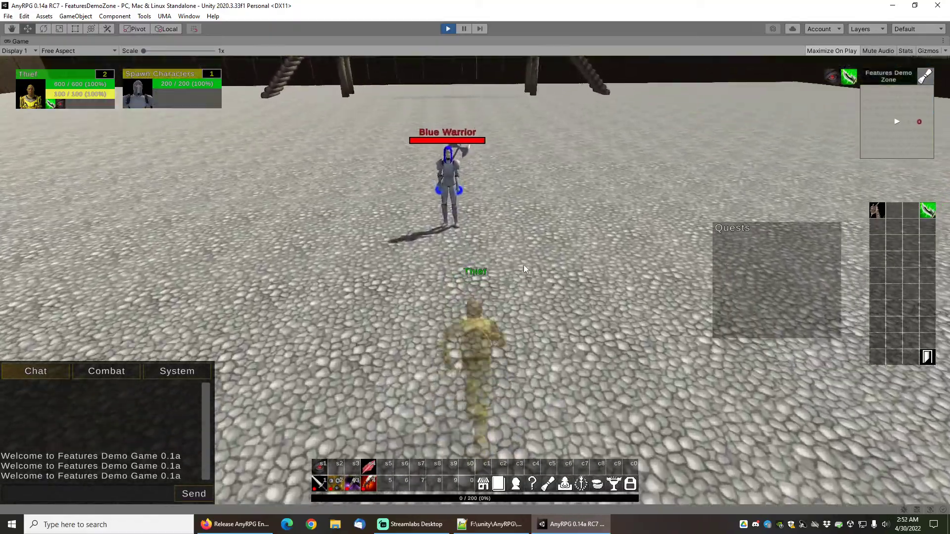
key("w")
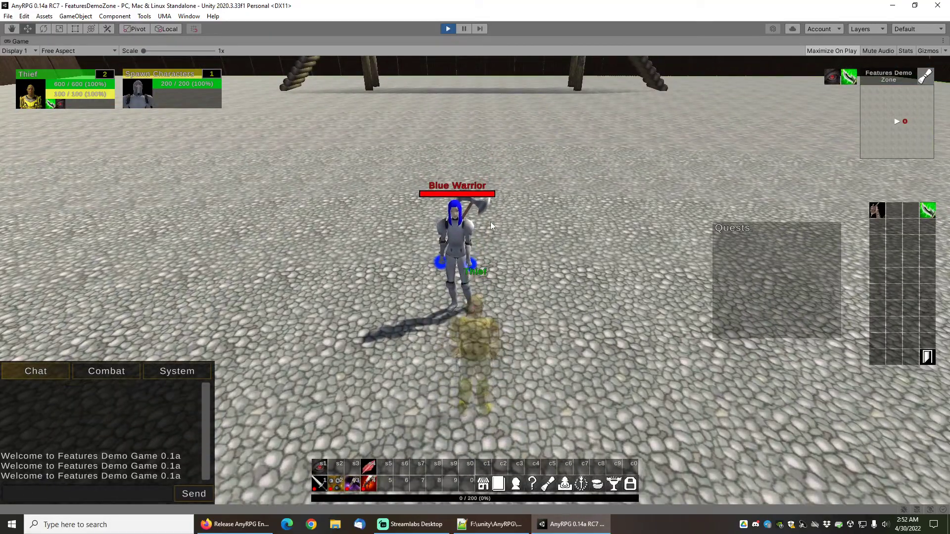
Target the Blue Warrior, close in from behind and hit it with Sneak Attack and the Thief's second ability
left_click(470, 194)
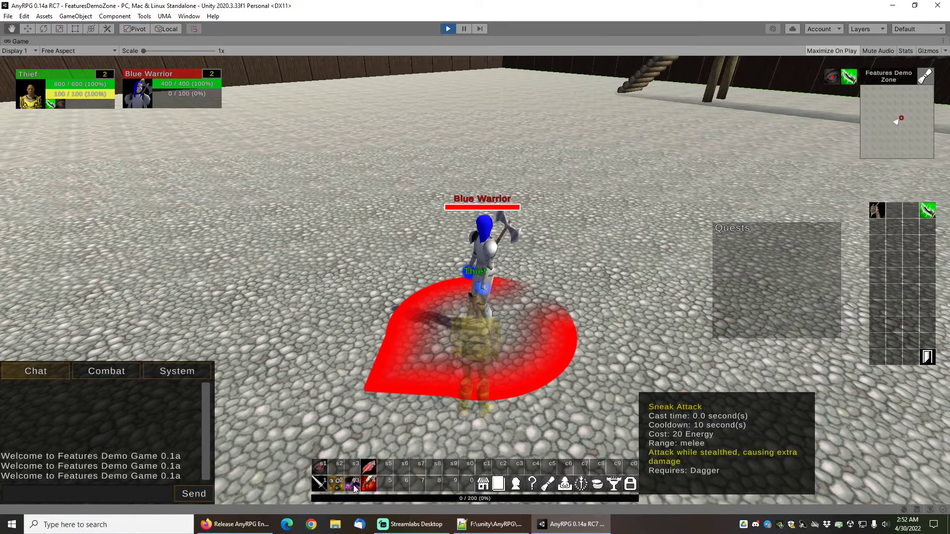
key("w")
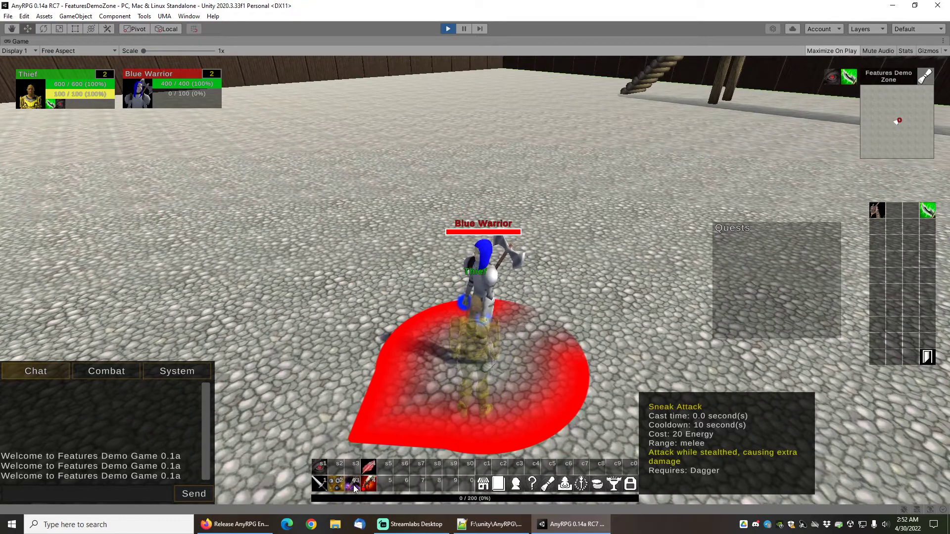
left_click(354, 487)
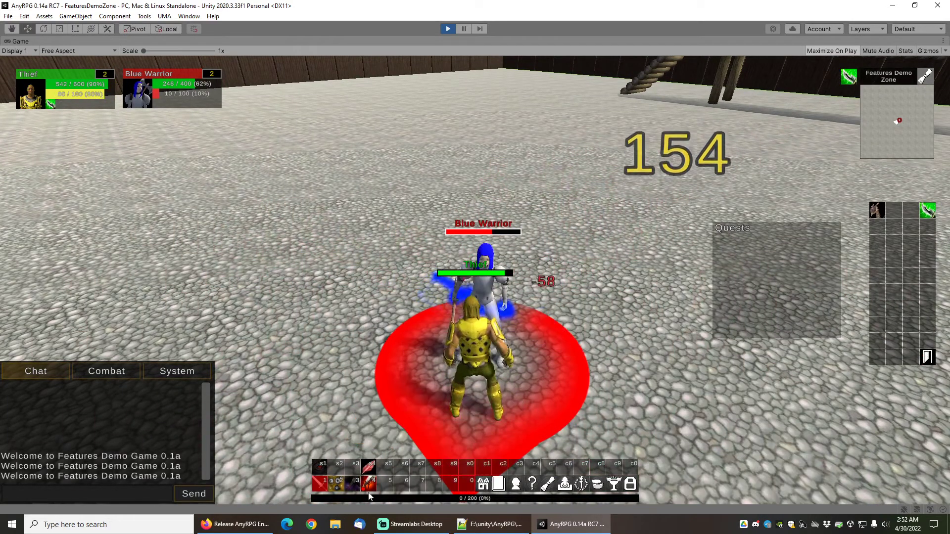
left_click(336, 484)
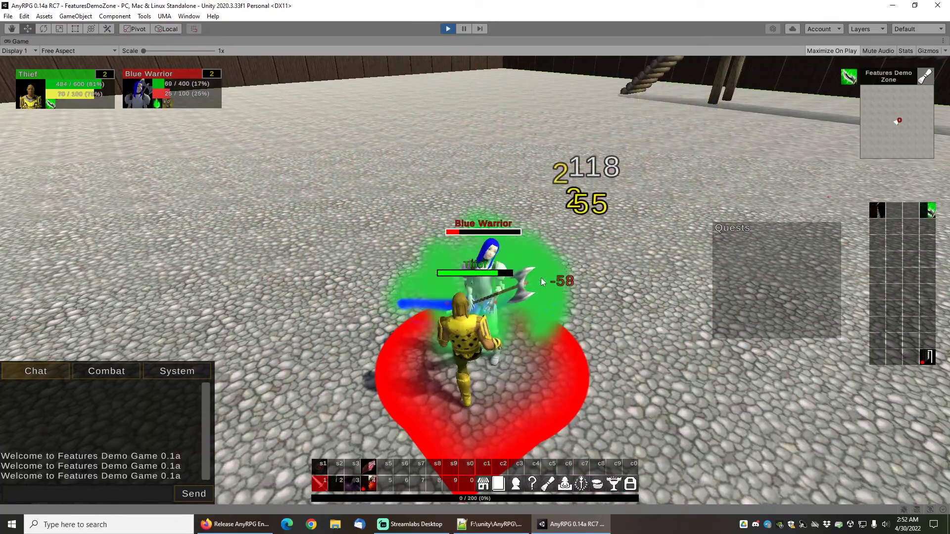
Finish off the Blue Warrior with the Thief's fourth ability and turn the Thief back toward the arena gate
key("d")
right_click_drag(541, 277, 328, 281)
key("w")
key("4")
key("4")
key("s")
key("w")
key("4")
key("s")
key("w")
key("q")
right_click_drag(428, 251, 492, 253)
key("w")
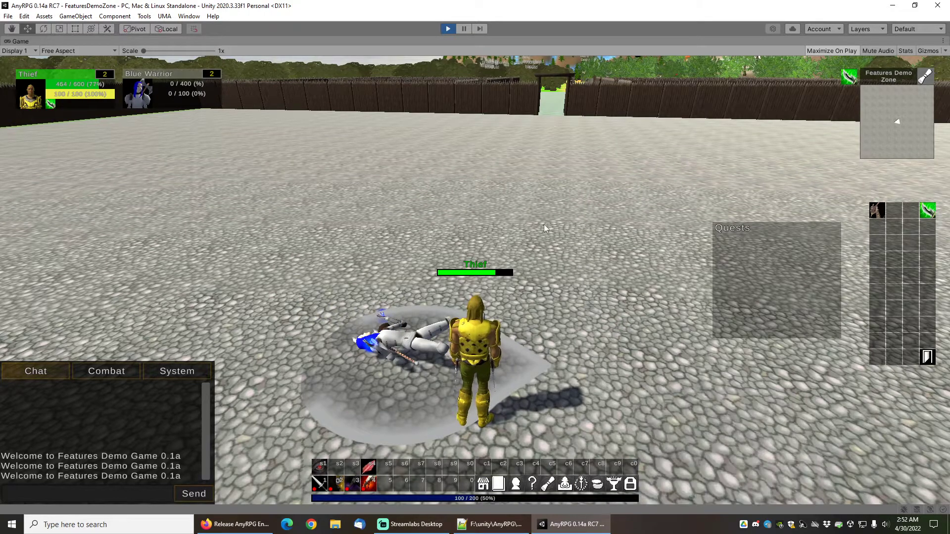
Give the Thief the Red Wings effect and step forward past the fallen Blue Warrior
left_click_drag(557, 227, 565, 227)
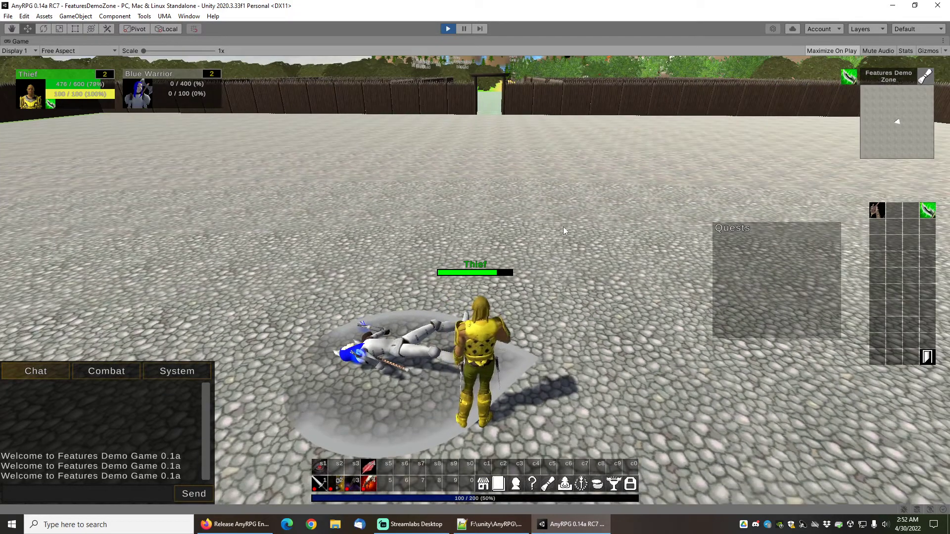
key("shift+4")
scroll(563, 227, "down", 2)
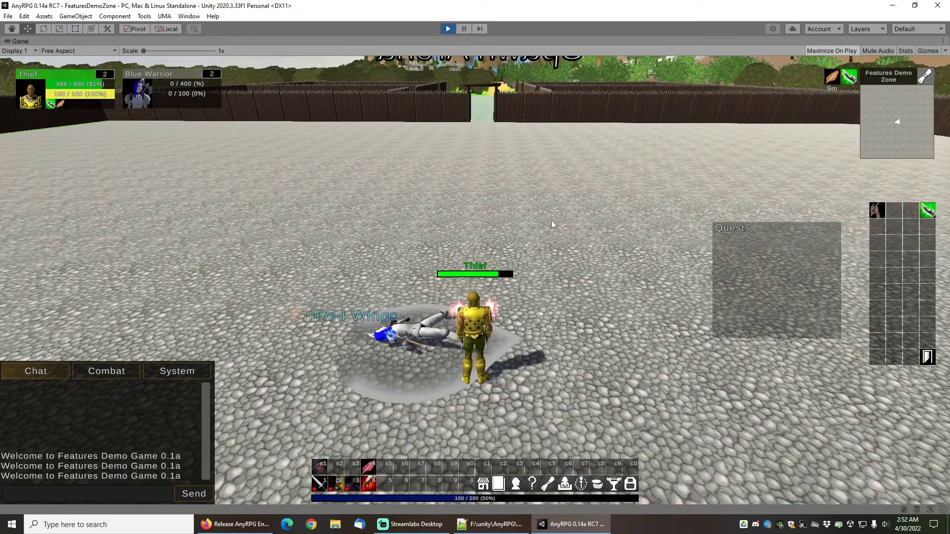
key("w")
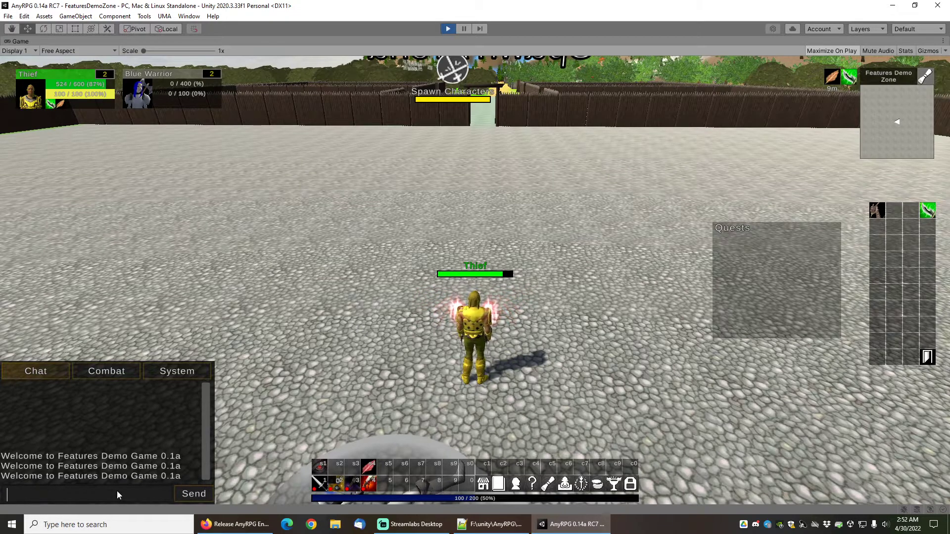
Make the Thief dance with the /dance chat command and view the animation from other angles
type("/dance")
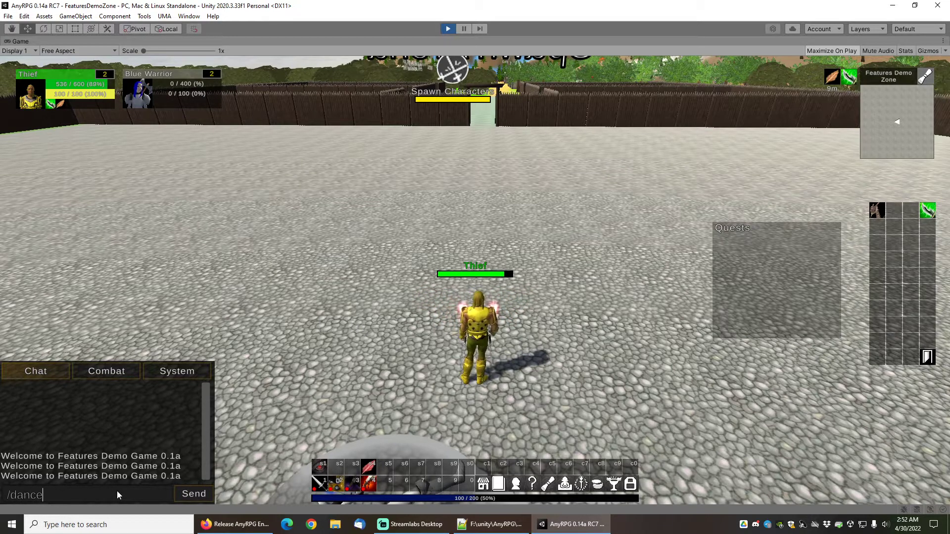
key("Return")
left_click_drag(334, 300, 427, 288)
right_click_drag(426, 291, 281, 310)
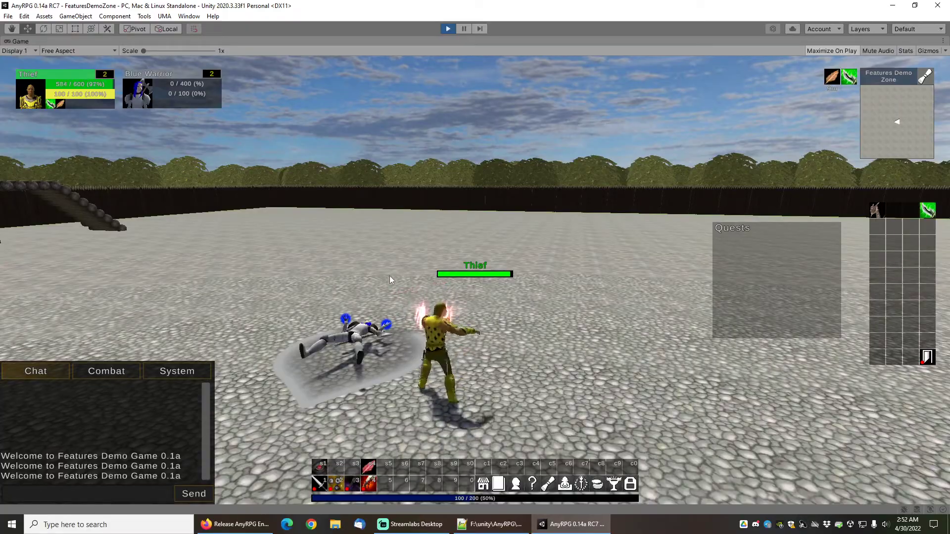
Fly the Thief out of the arena and over the village to the crafting buildings
right_click_drag(338, 237, 503, 252)
key("w")
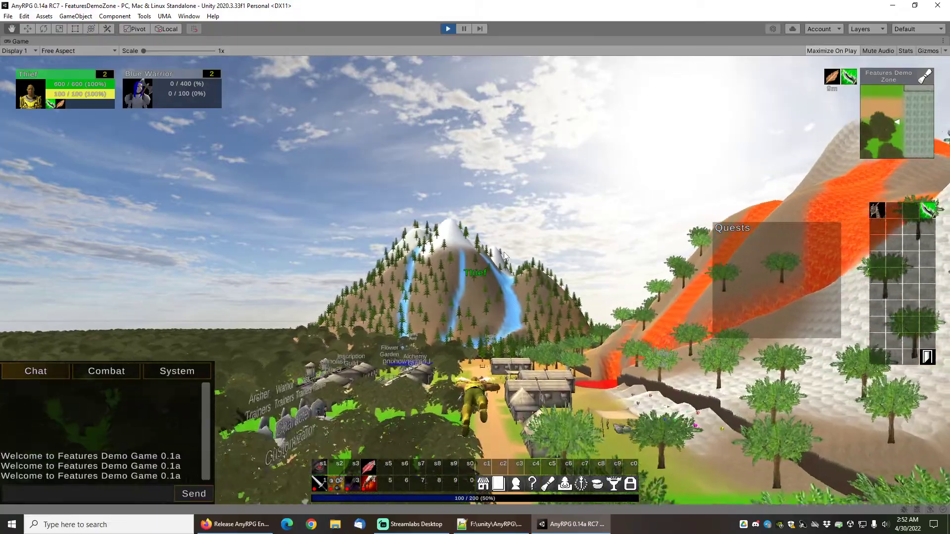
key("w")
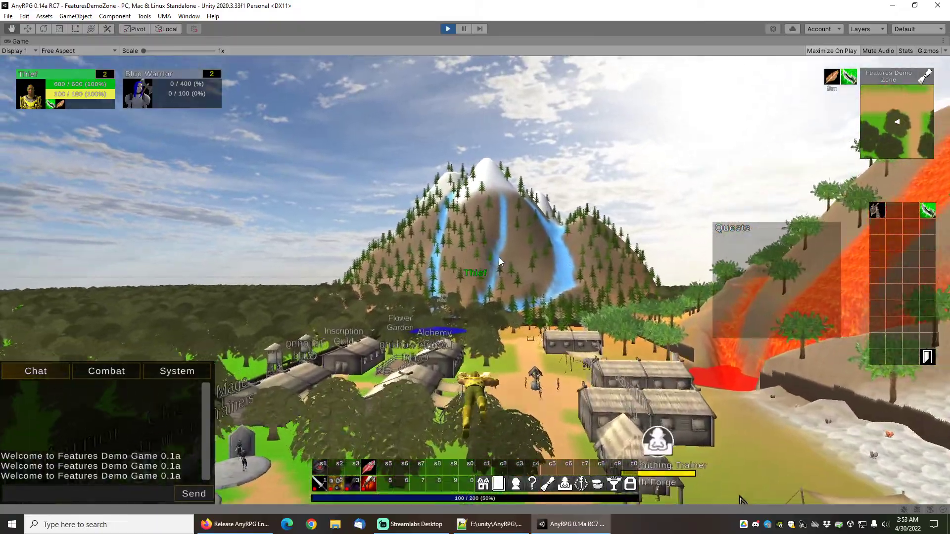
right_click_drag(499, 257, 430, 247)
key("w")
key("w")
key("w")
Bring the Thief down into the tailoring building and browse the Tailoring Supplies vendor's Legendary Cloth Armor collection
right_click(436, 295)
key("w")
right_click(473, 183)
left_click(447, 125)
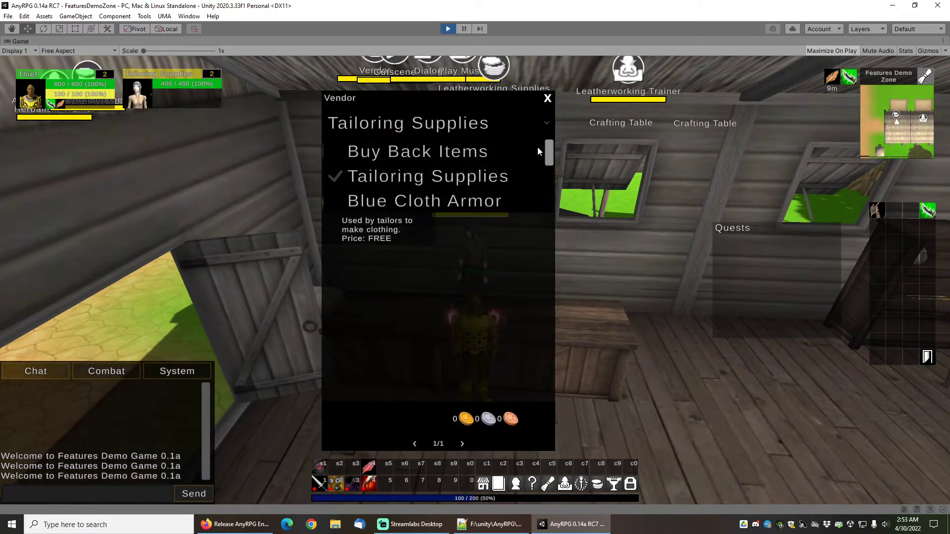
left_click_drag(548, 154, 547, 205)
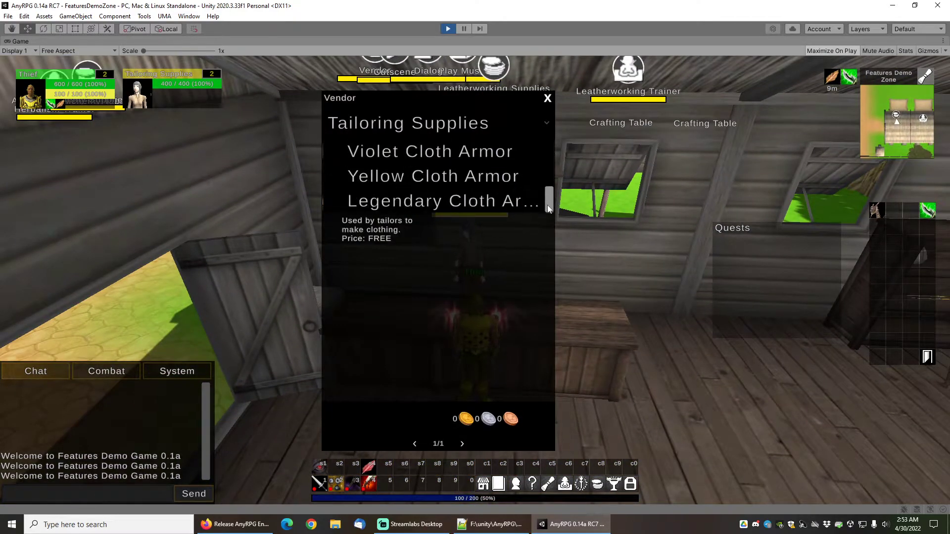
left_click(445, 201)
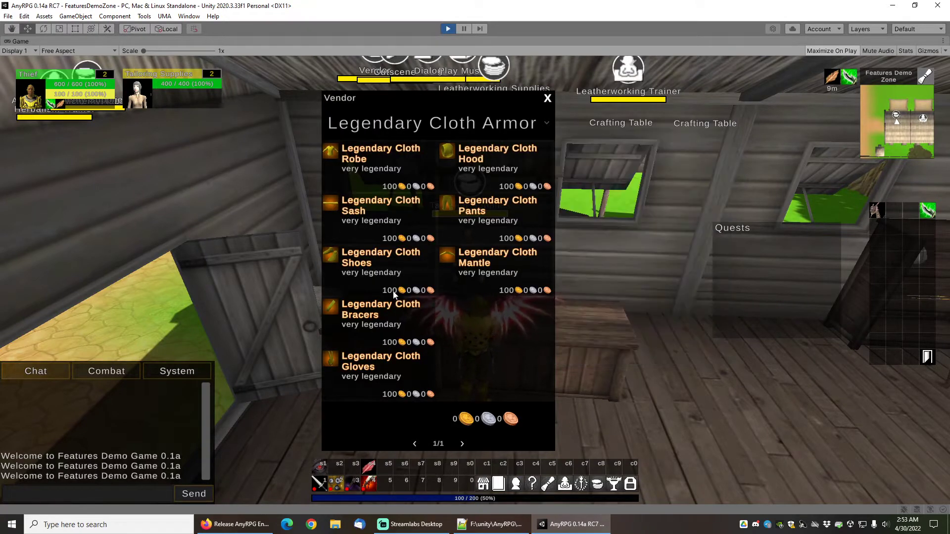
mouse_move(470, 421)
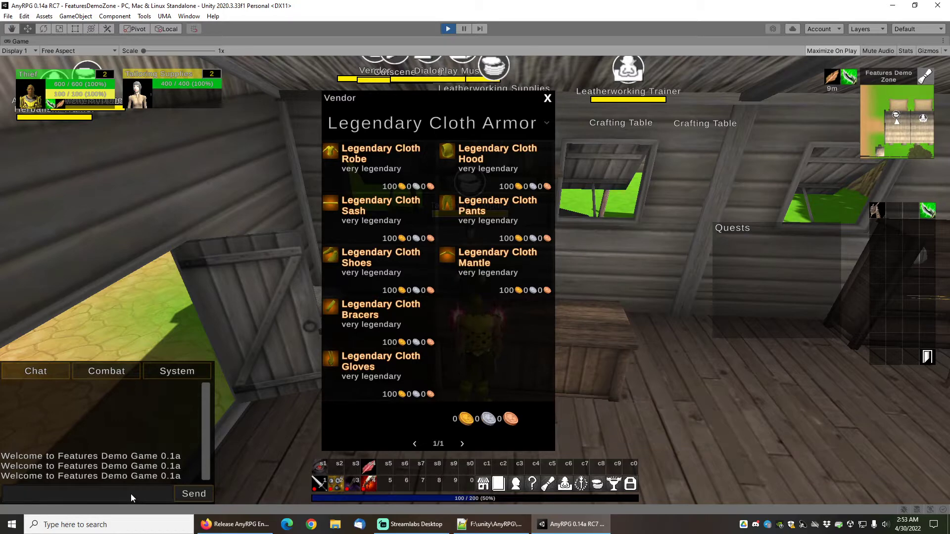
Give the Thief 1000 gold with the /gaingold chat command and check the balance at the Tailoring Supplies vendor
key("b")
key("Escape")
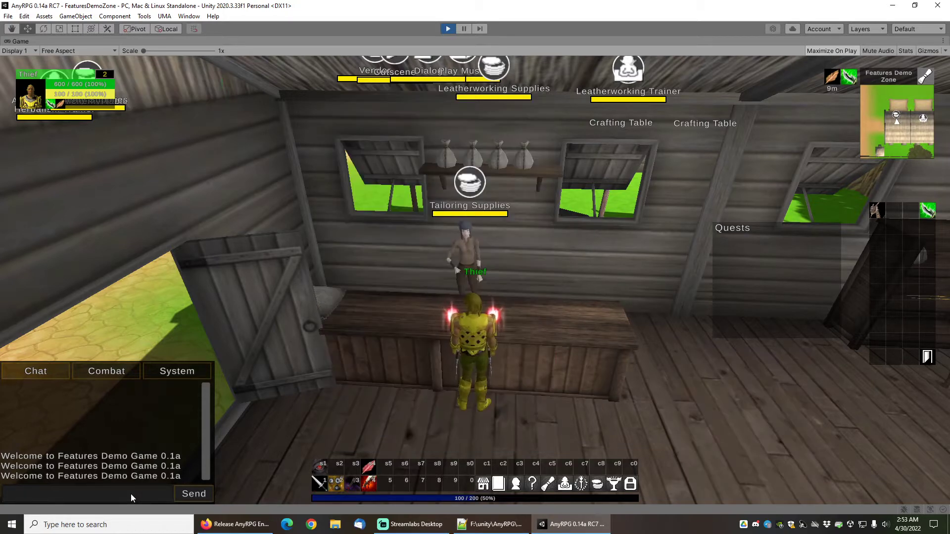
type("/gaingold 100")
key("Return")
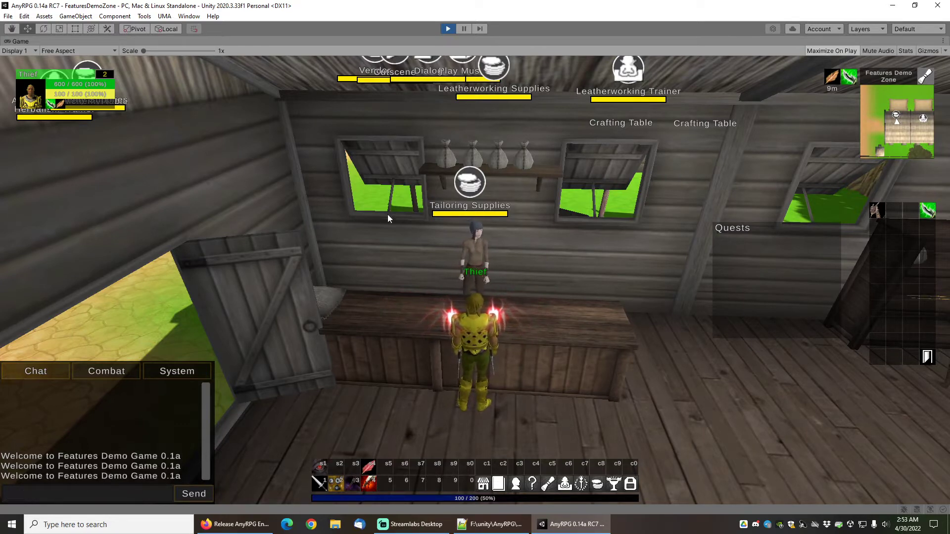
right_click(472, 247)
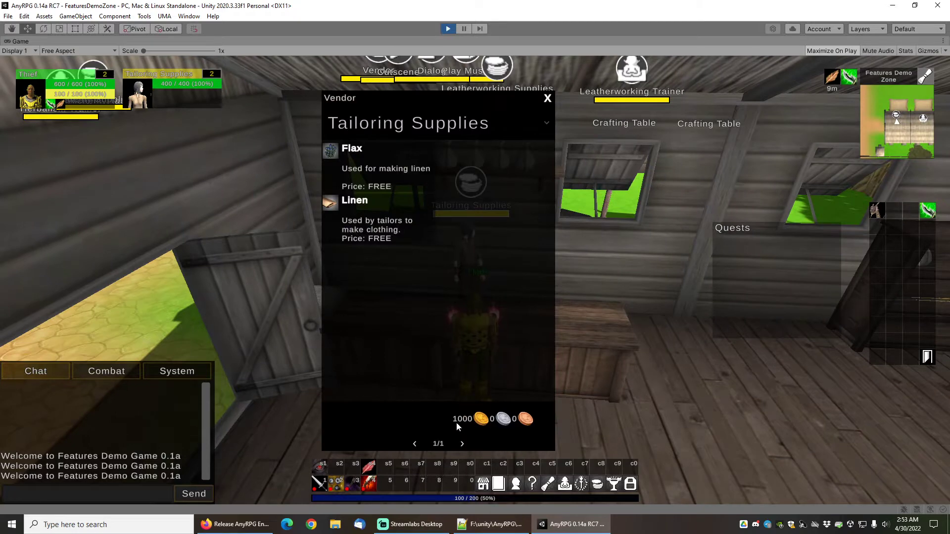
left_click(547, 98)
Add a medieval shield to the Thief's inventory with the /gainitem chat command and inspect its details
key("b")
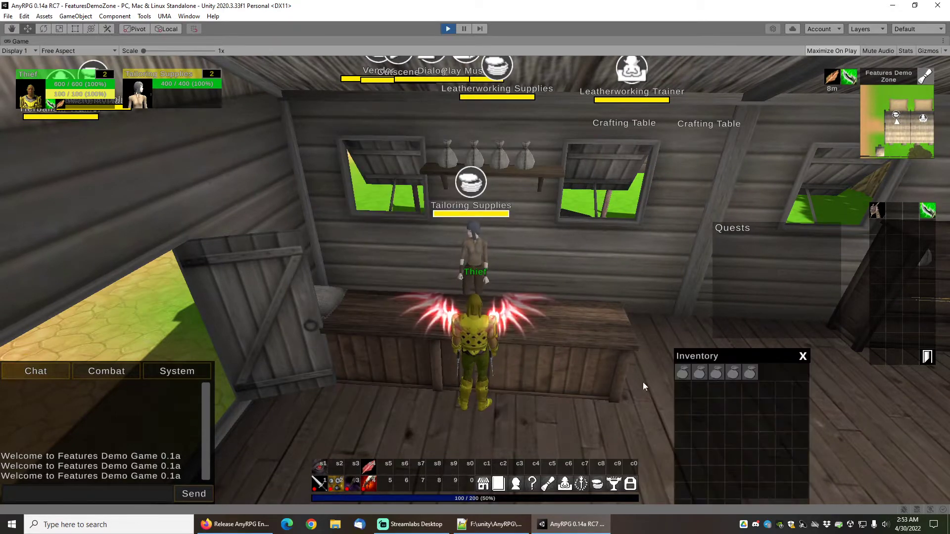
left_click(116, 500)
type("/gainitem ")
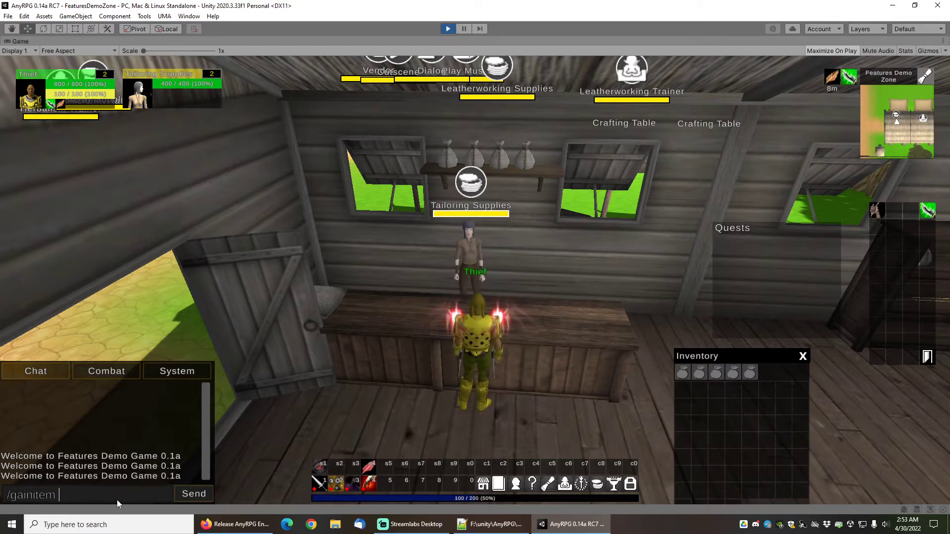
type("medieval shield")
key("Return")
mouse_move(687, 391)
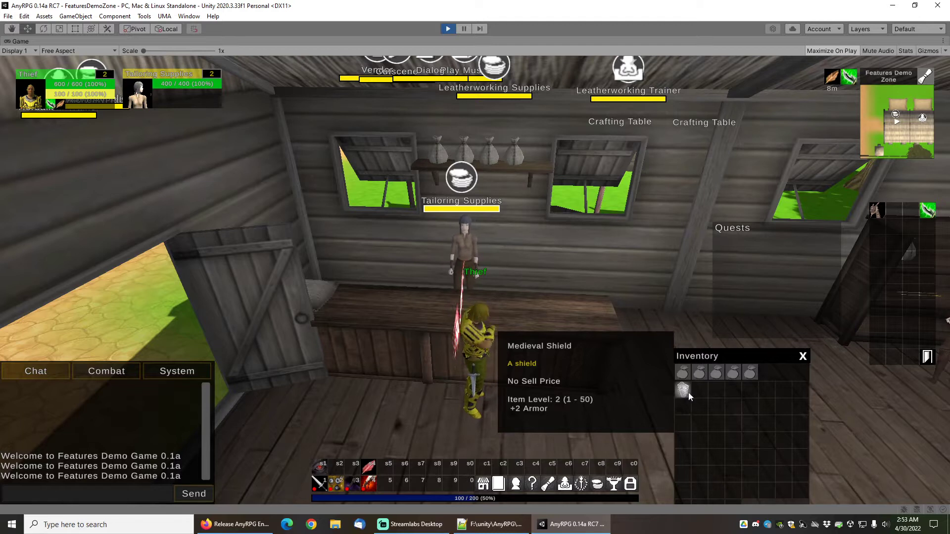
left_click(801, 357)
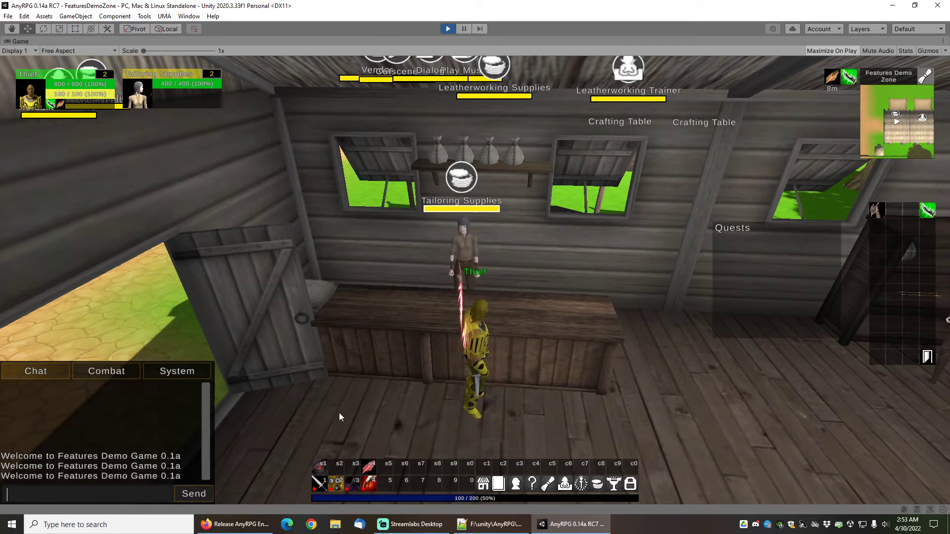
Grant the Thief 1000 experience with the /gainxp chat command
type("/gainxp ")
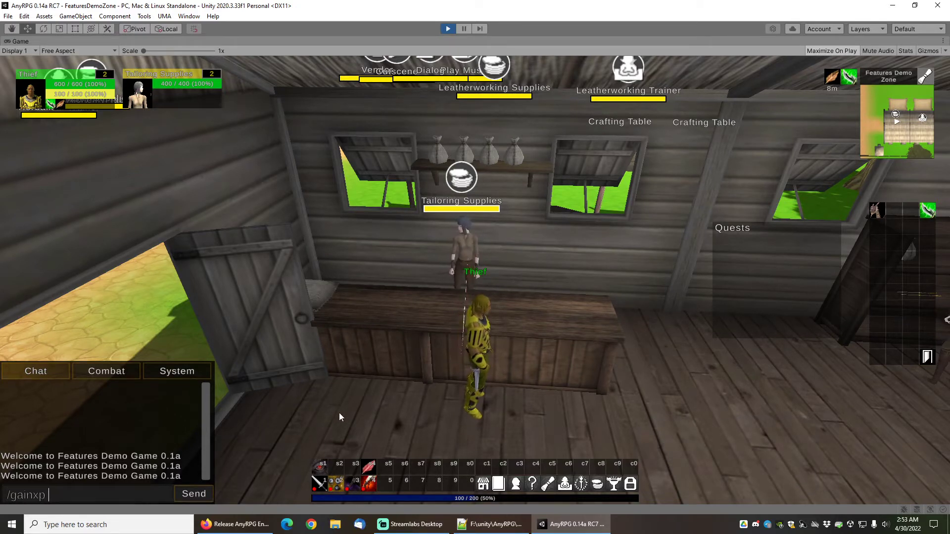
type("1000")
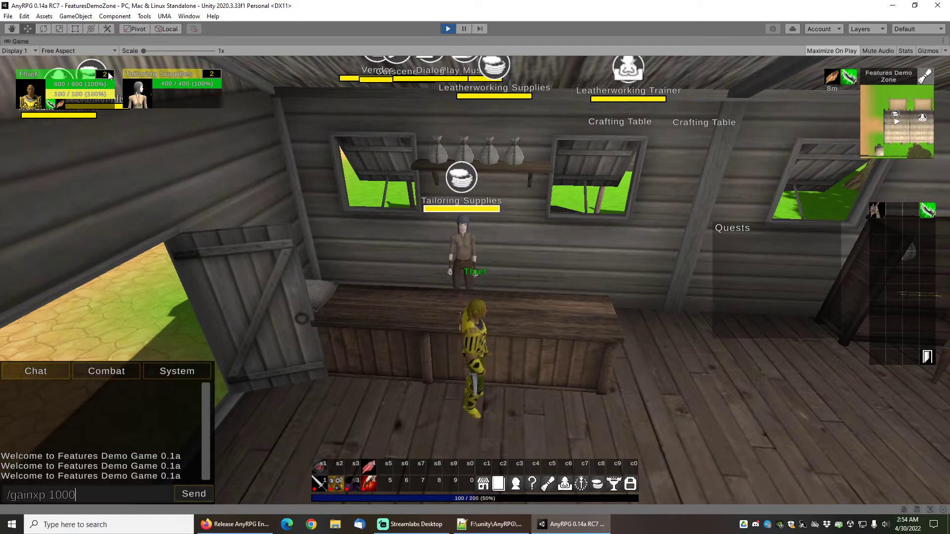
left_click(199, 497)
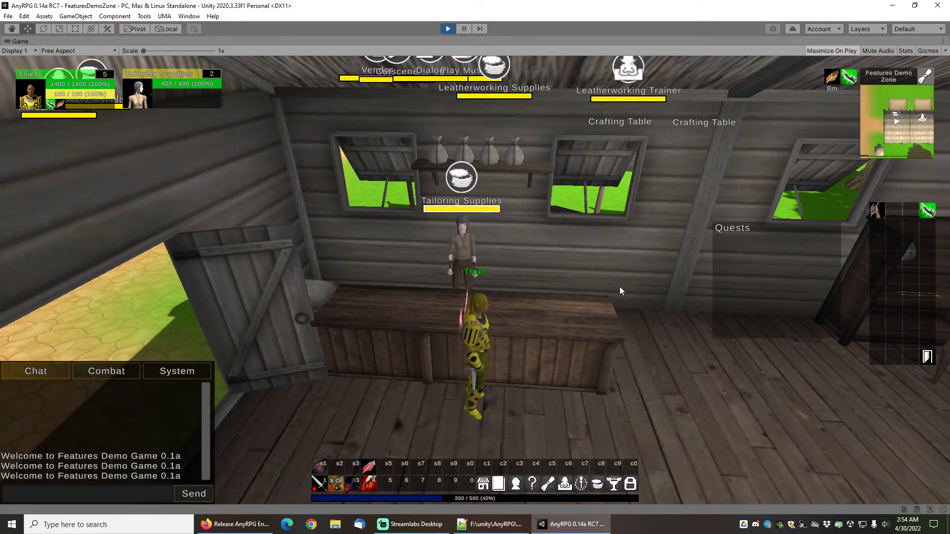
Walk the Thief to the Tailoring Trainer and view the offered Tailoring skill, moving its window aside before closing it
right_click_drag(601, 291, 593, 328)
key("d")
key("w")
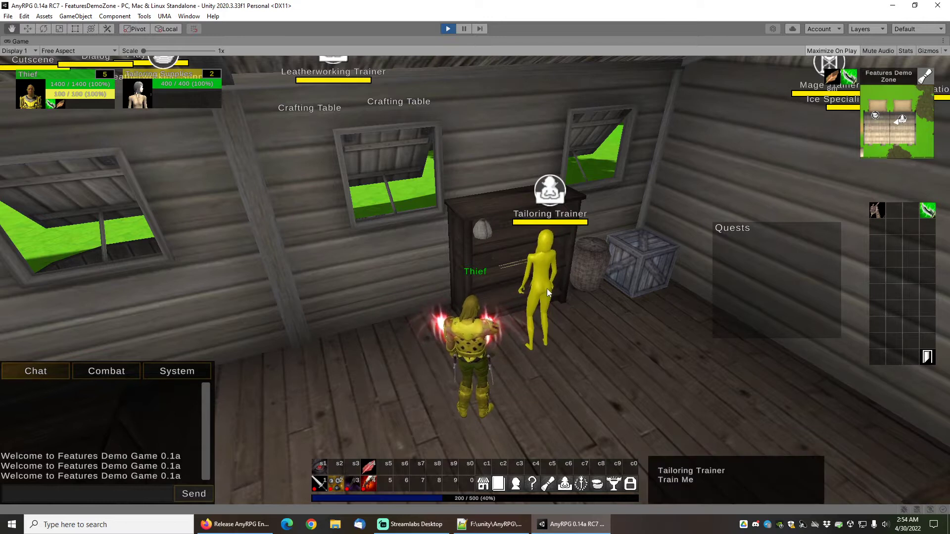
right_click(542, 282)
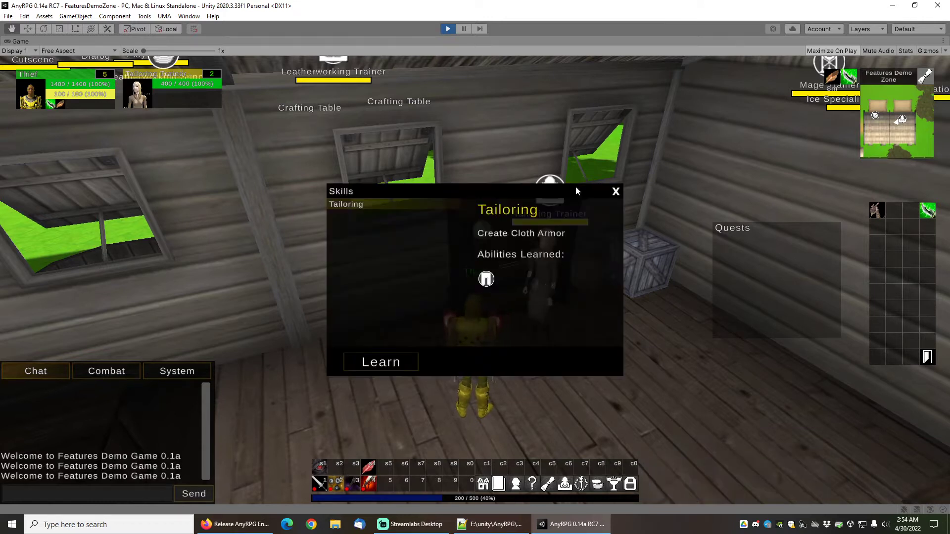
left_click_drag(573, 188, 404, 198)
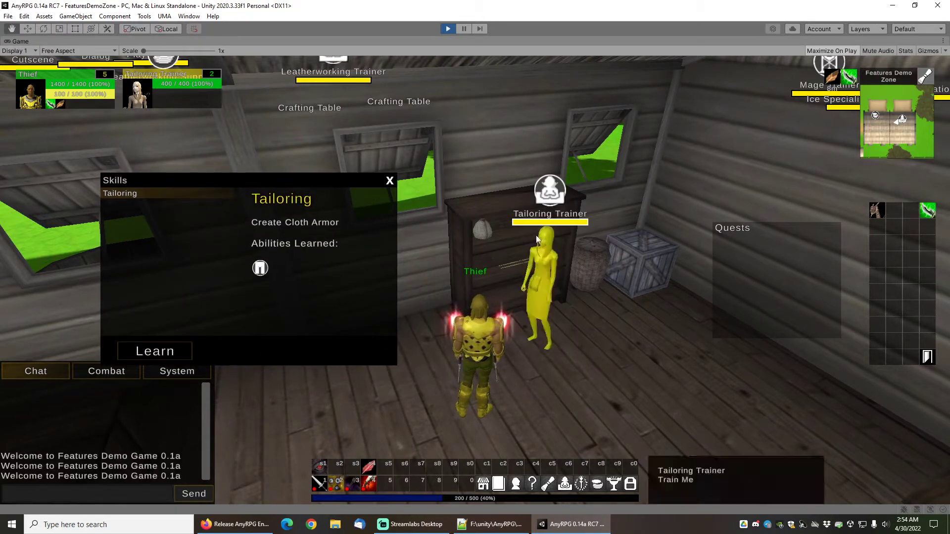
left_click(390, 181)
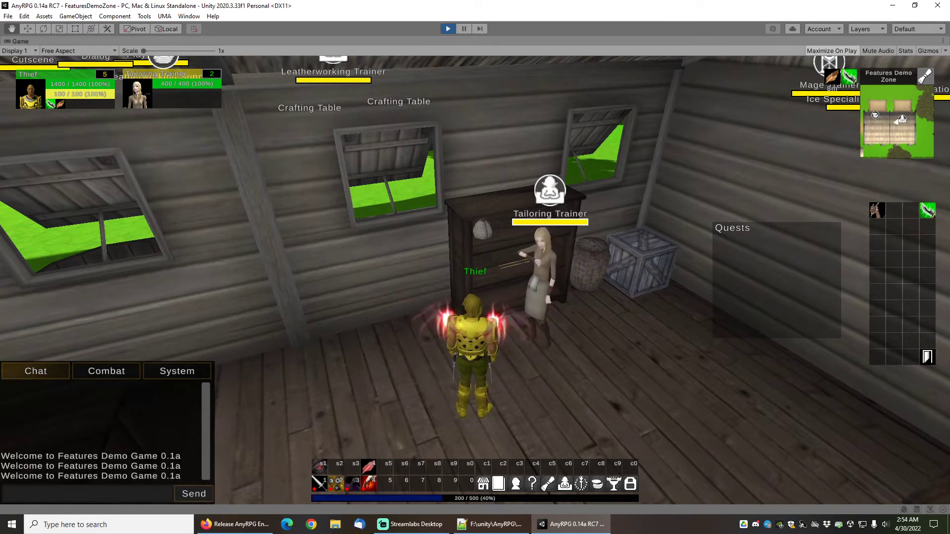
Take the Thief out of the tailoring building to the outdoor cooking area and open the Cooking Supplies vendor
right_click_drag(578, 351, 558, 364)
key("a")
key("w")
key("space")
key("w")
right_click_drag(478, 242, 453, 221)
left_click(469, 224)
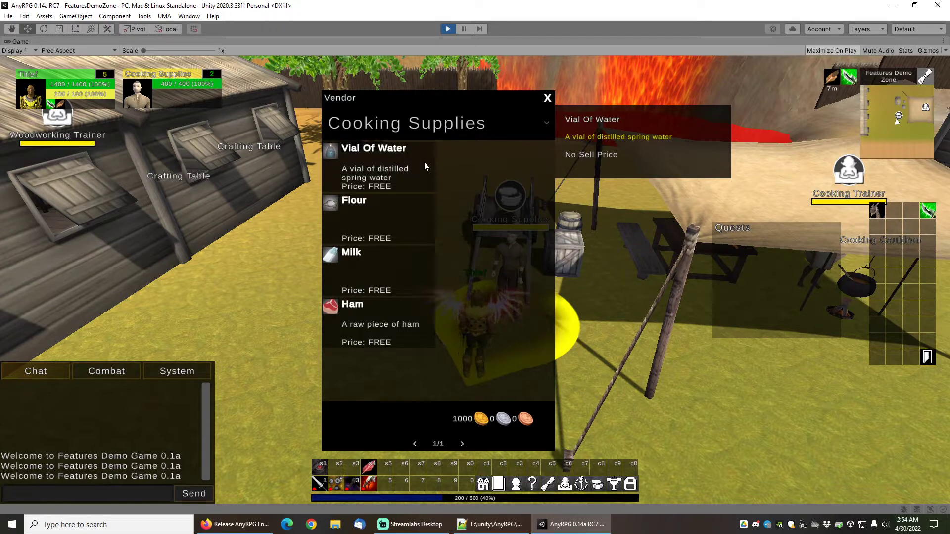
Buy Sausage and Bread from the vendor's Food collection and check them in the inventory
left_click(418, 123)
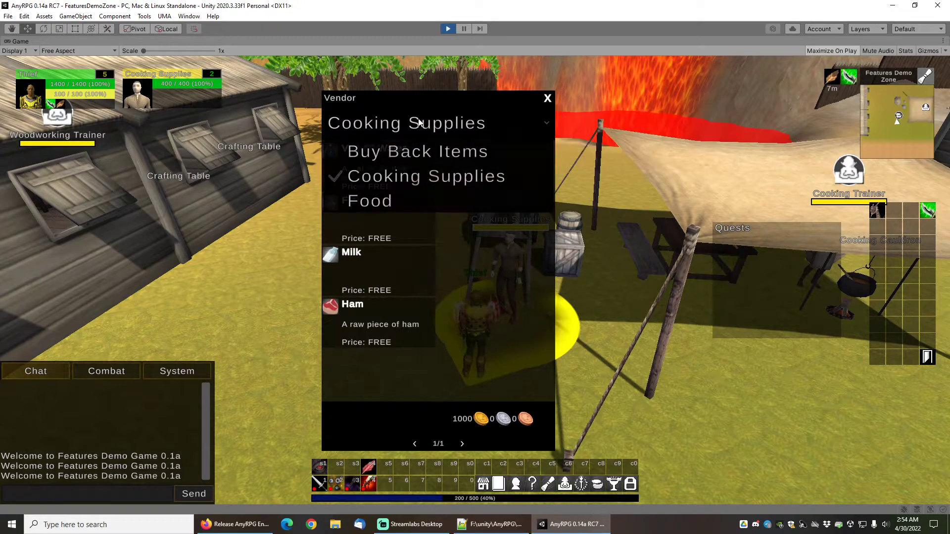
left_click(392, 200)
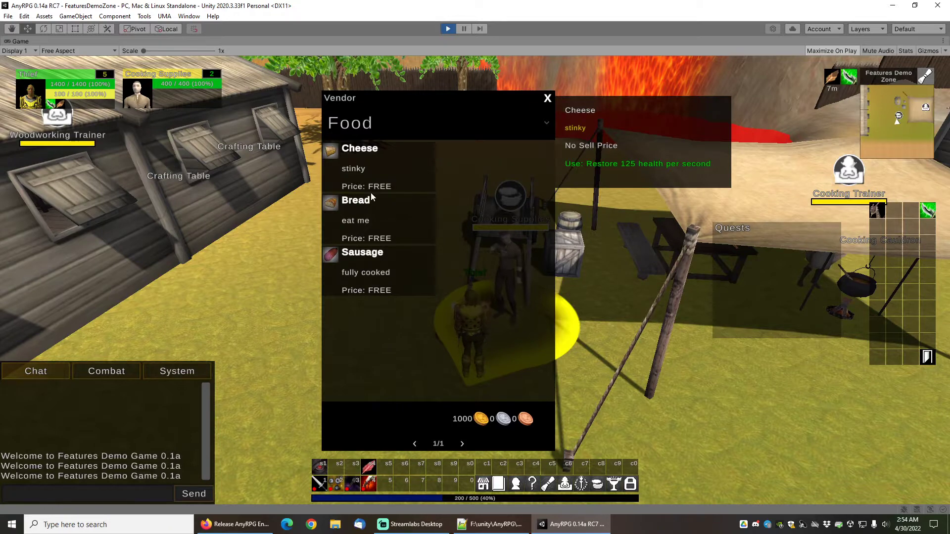
left_click(367, 271)
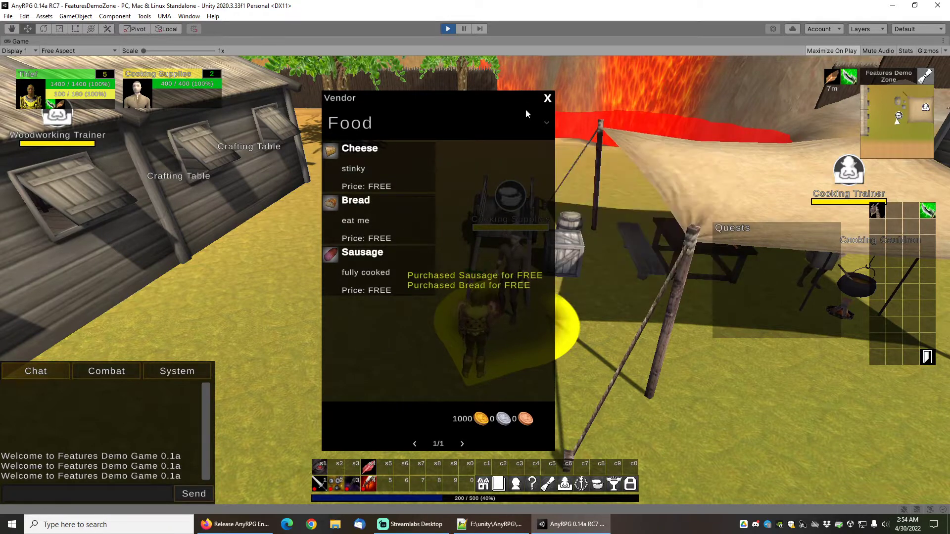
left_click(547, 98)
key("b")
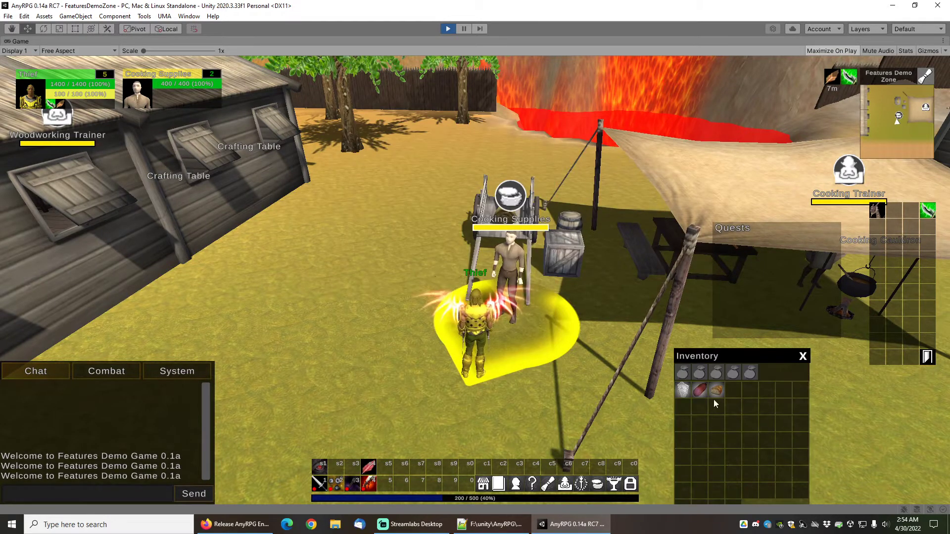
mouse_move(718, 391)
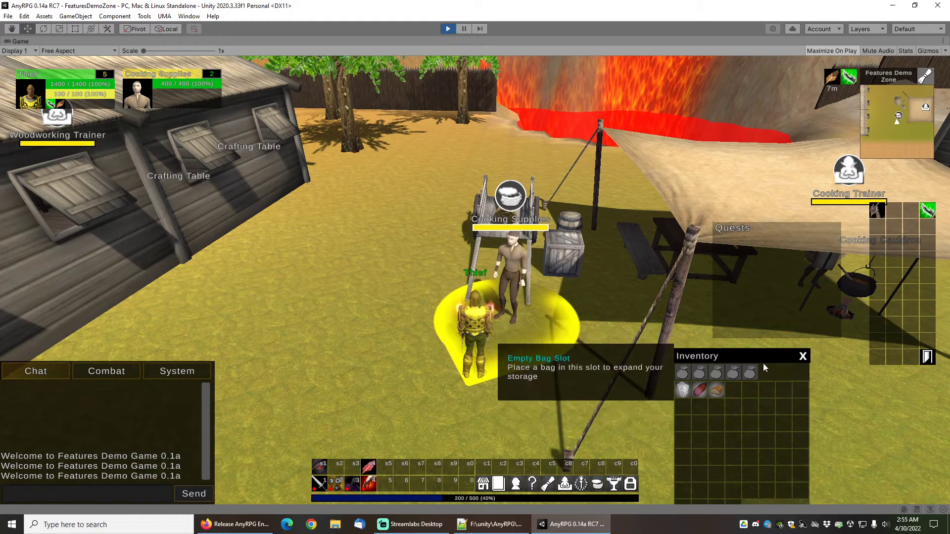
left_click(802, 357)
Fly the Thief to the Fishing Trainer by the pond and learn the Fishing skill
key("s")
key("w")
right_click_drag(521, 240, 393, 236)
key("space")
right_click(593, 243)
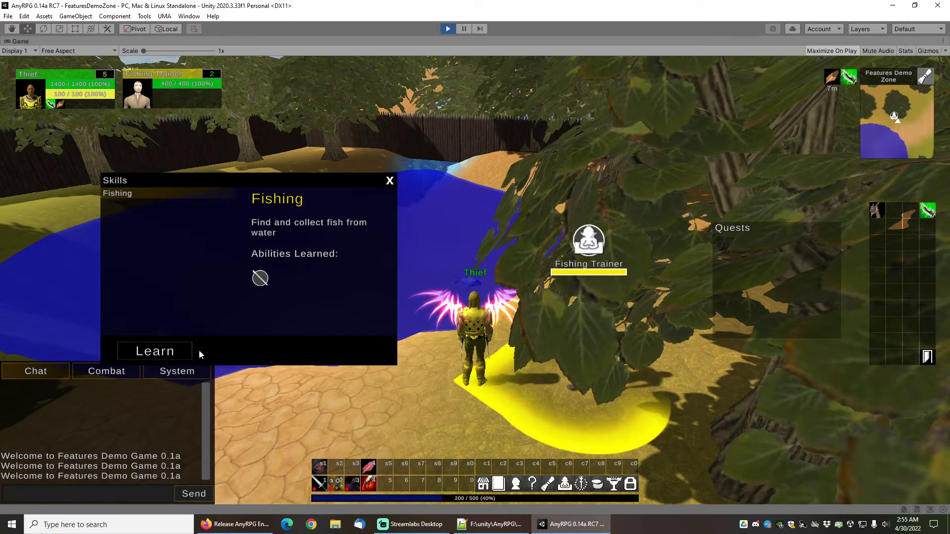
left_click(177, 345)
Fish at the pond's edge with the Thief and view the fishing animation up close from several angles
key("a")
right_click_drag(522, 214, 540, 223)
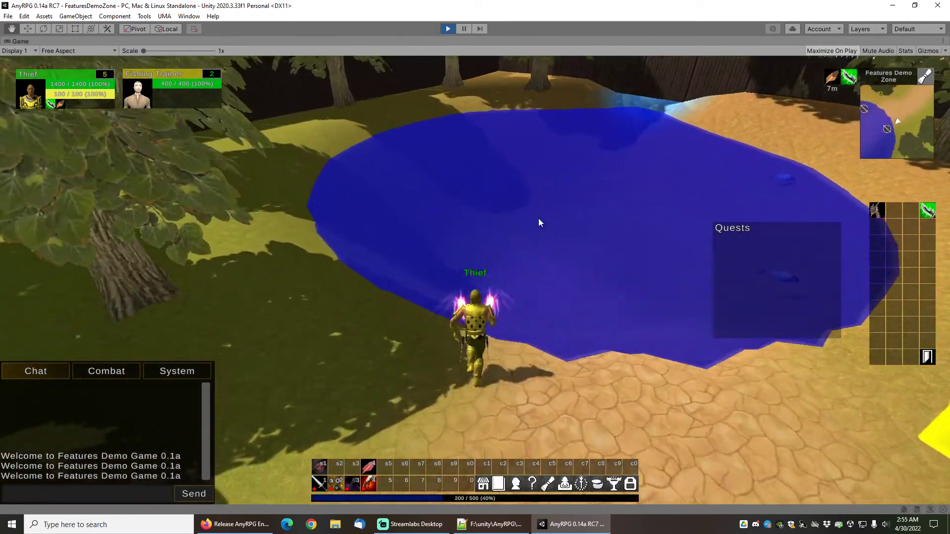
right_click(492, 291)
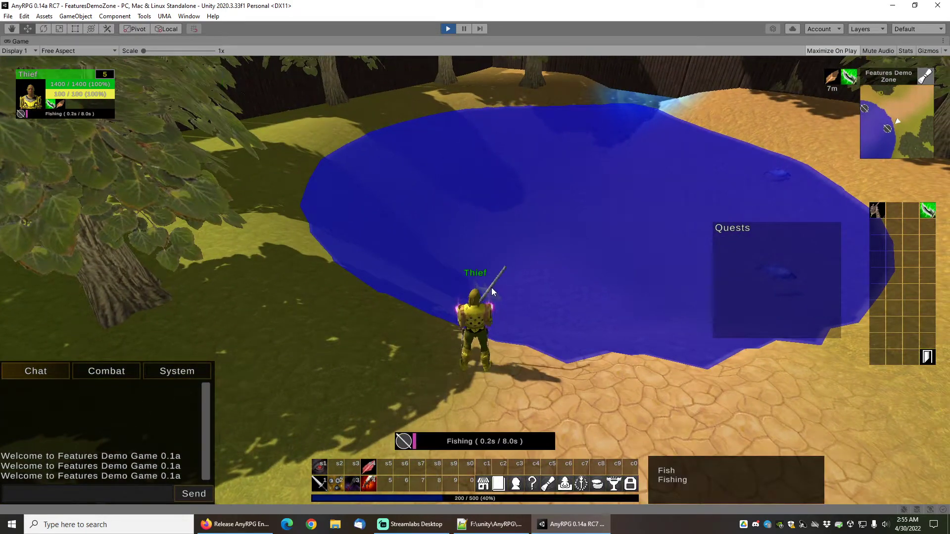
left_click_drag(554, 271, 472, 236)
scroll(524, 352, "up", 3)
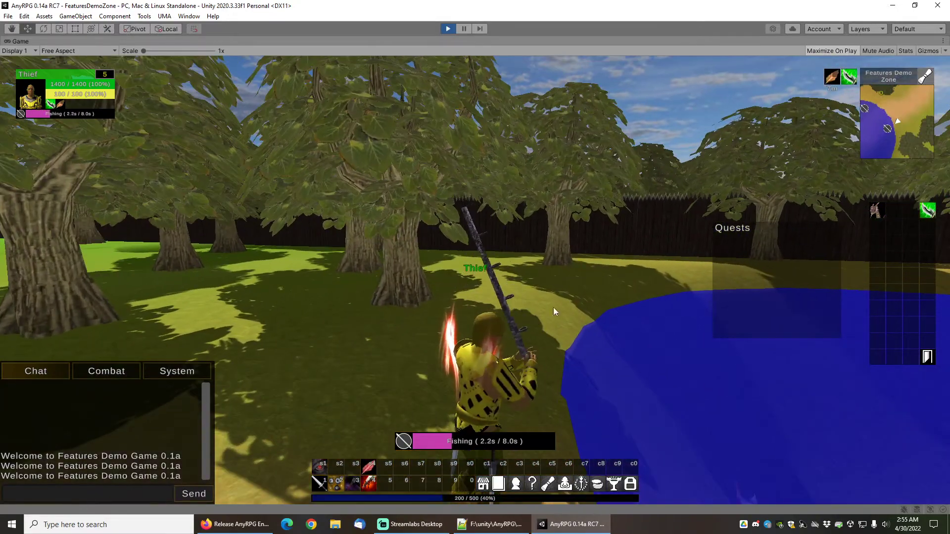
left_click_drag(557, 306, 557, 303)
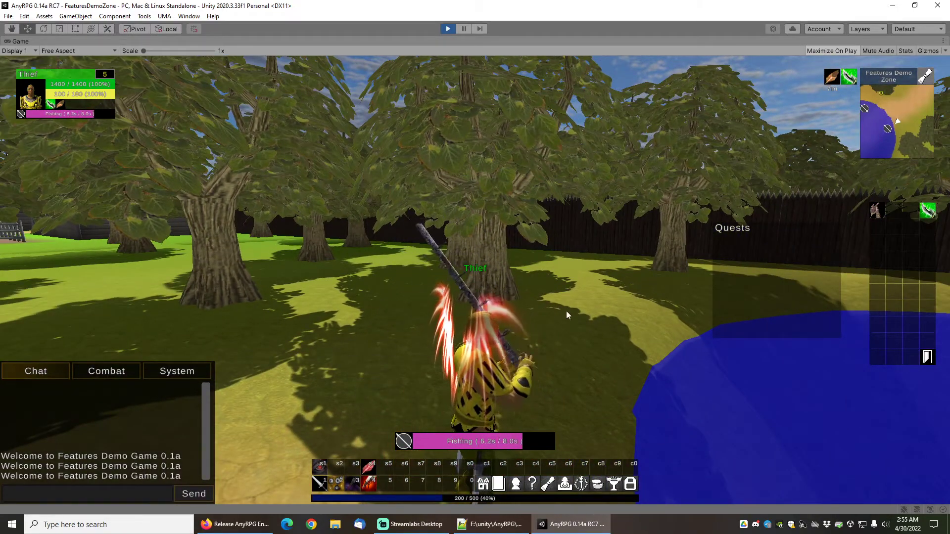
left_click_drag(567, 310, 589, 324)
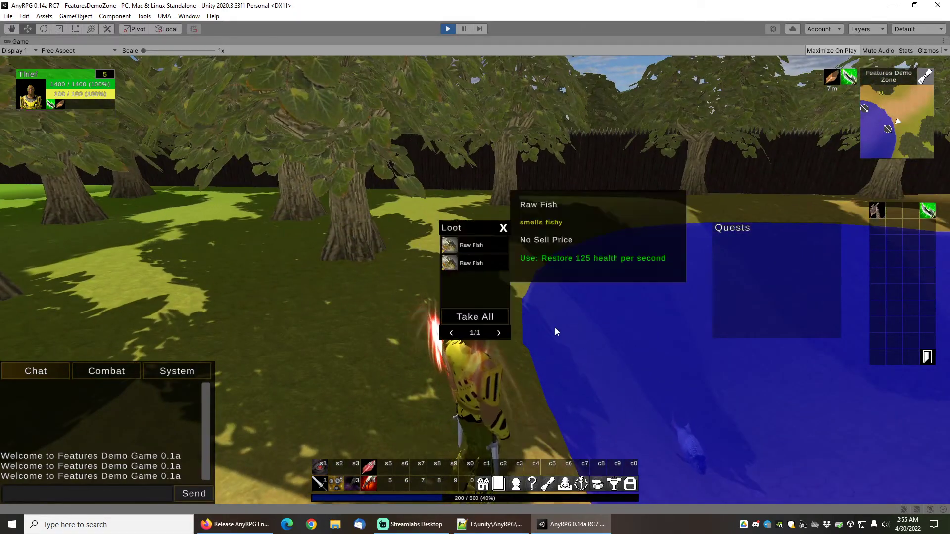
Take all the Raw Fish from the loot and check it in the inventory
left_click(490, 317)
key("b")
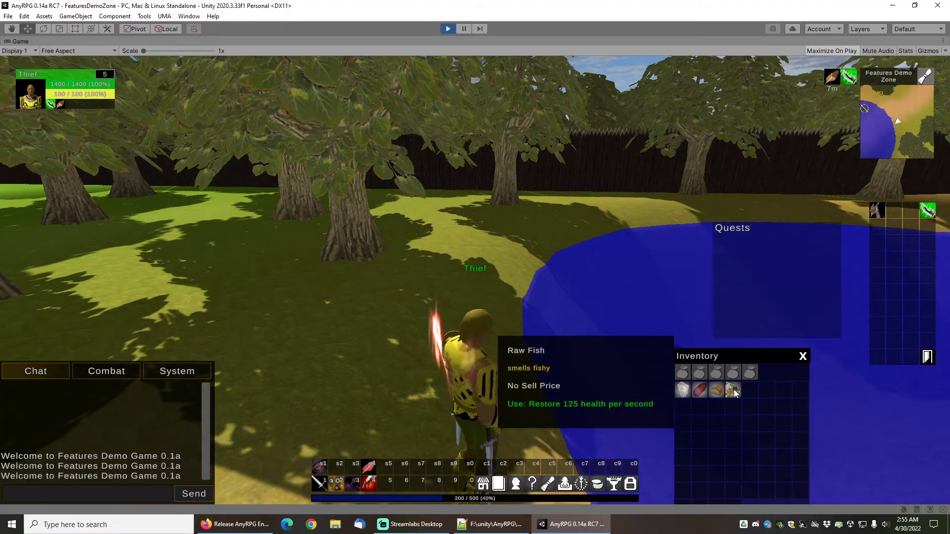
left_click(803, 358)
Fly the Thief from the pond back to the village square near the well and stop Play mode
key("s")
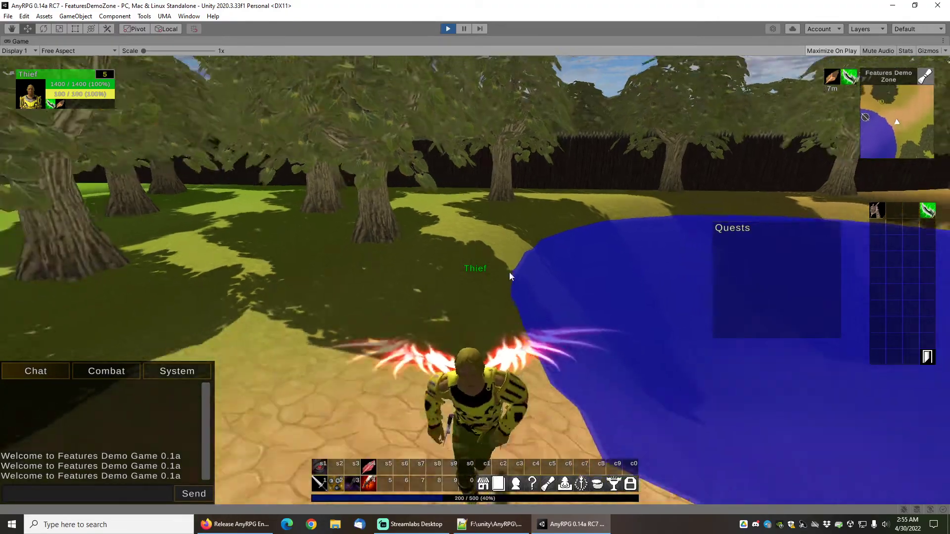
right_click_drag(509, 272, 483, 239)
key("space")
key("w")
key("d")
left_click_drag(516, 241, 485, 245)
scroll(489, 257, "up", 2)
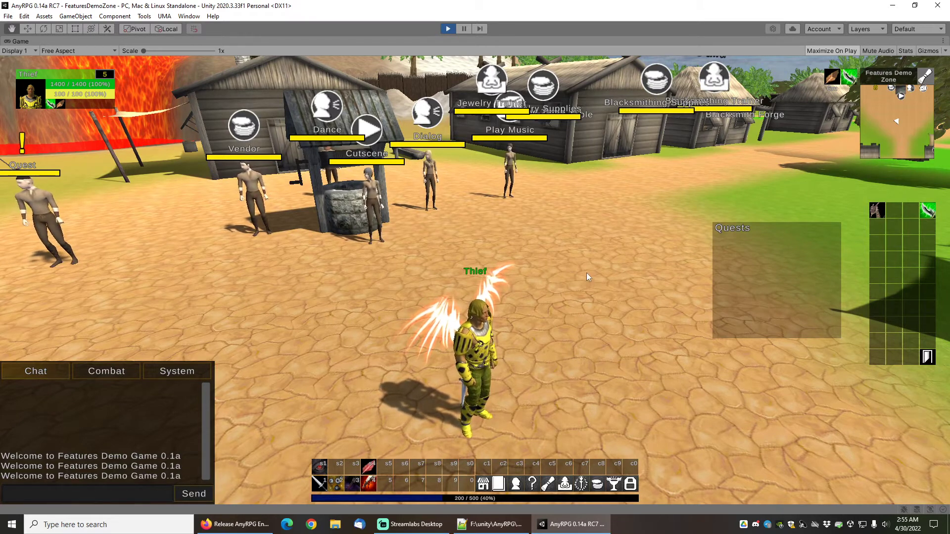
left_click_drag(557, 273, 313, 33)
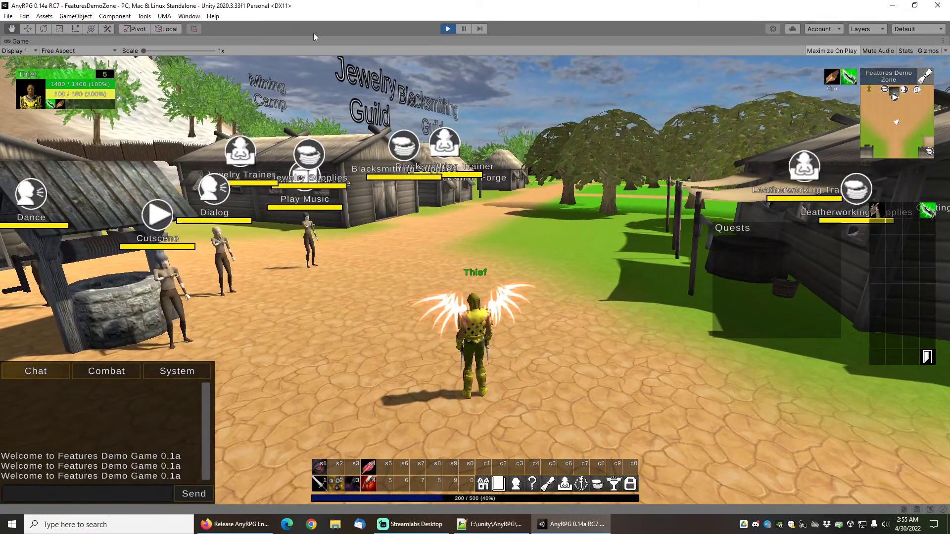
left_click(449, 31)
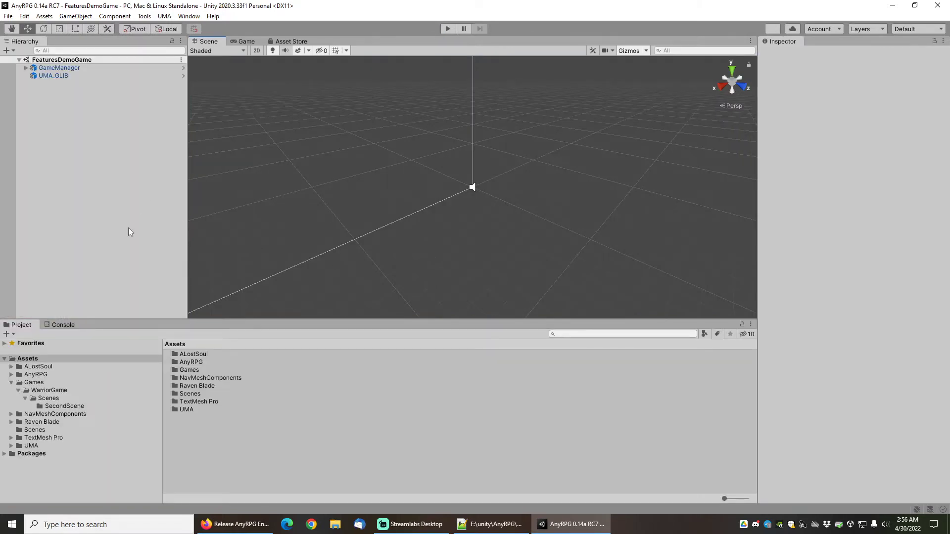
Start the New Game Wizard, name the game Test Game and name its first scene Test Scene
left_click(146, 19)
mouse_move(159, 30)
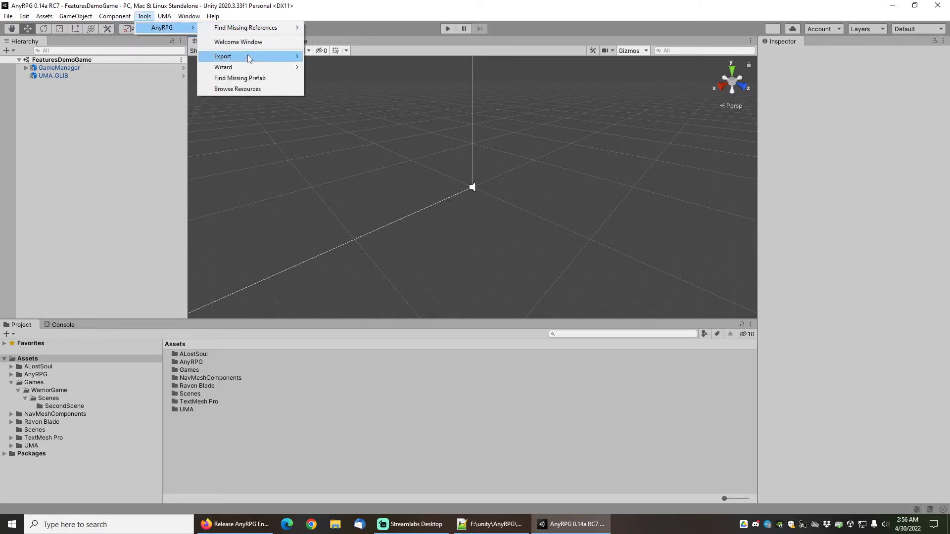
mouse_move(243, 68)
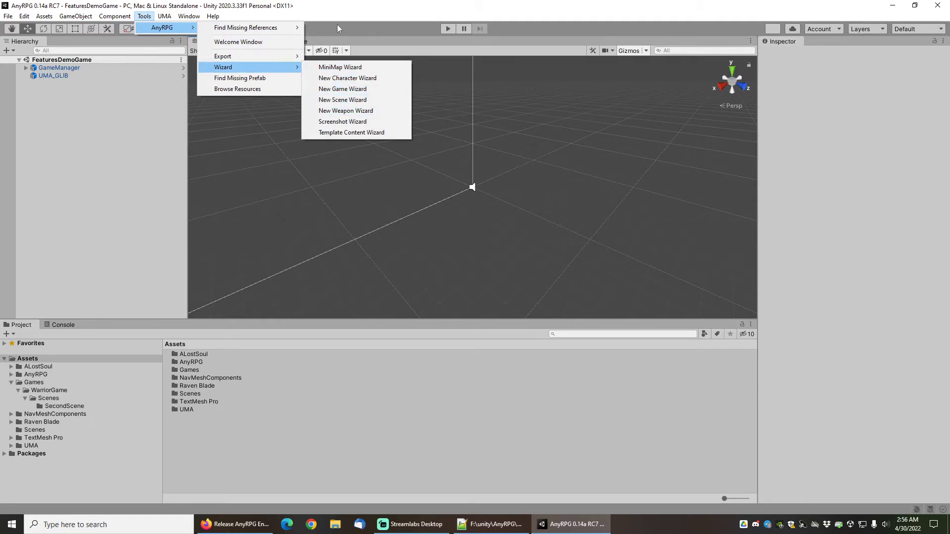
left_click(348, 89)
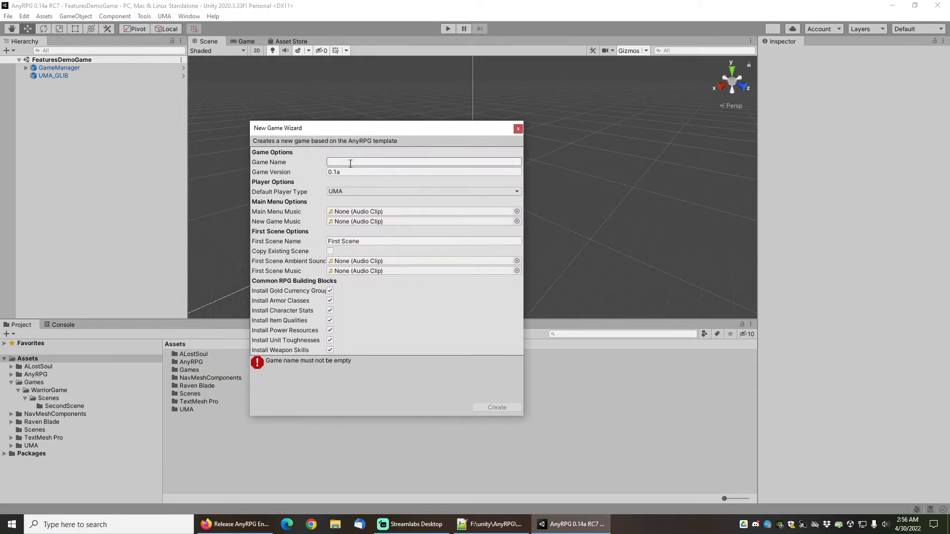
left_click(364, 163)
type("Test Game")
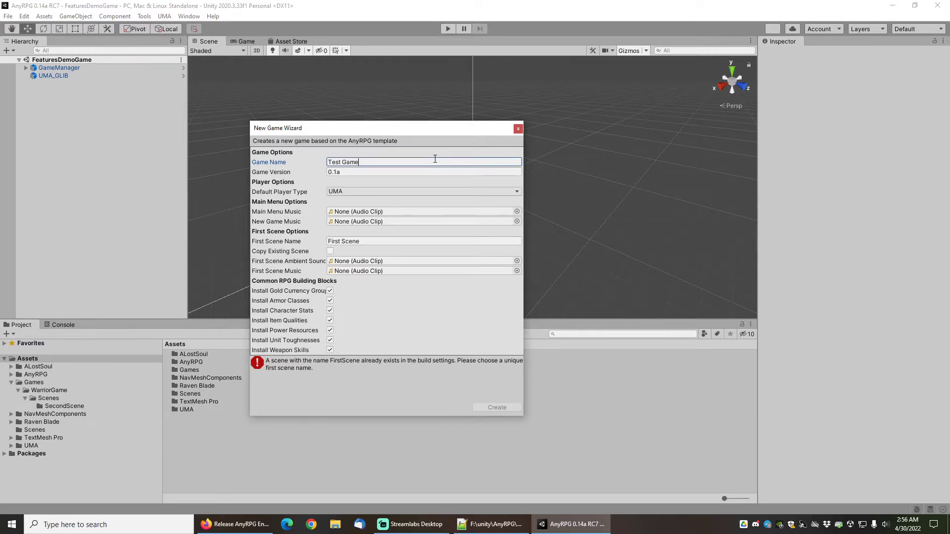
double_click(337, 241)
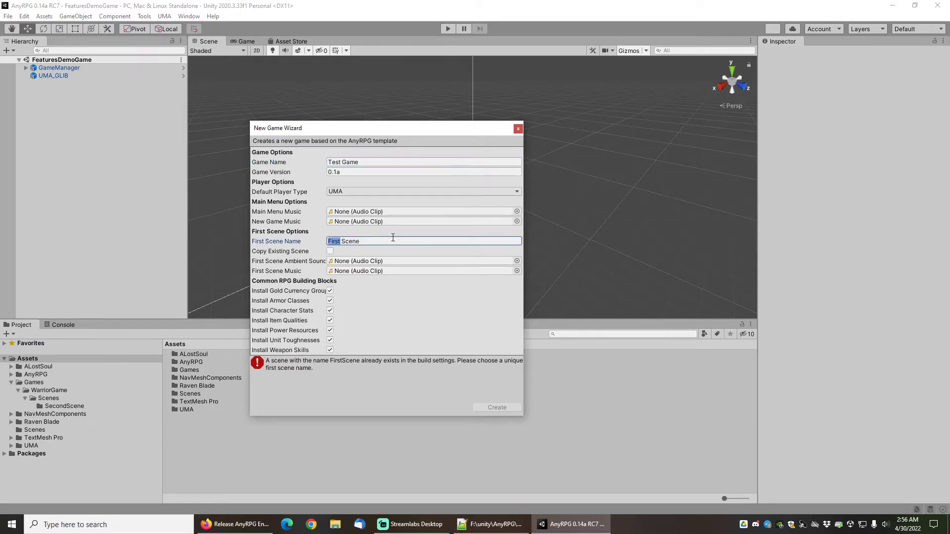
type("Test")
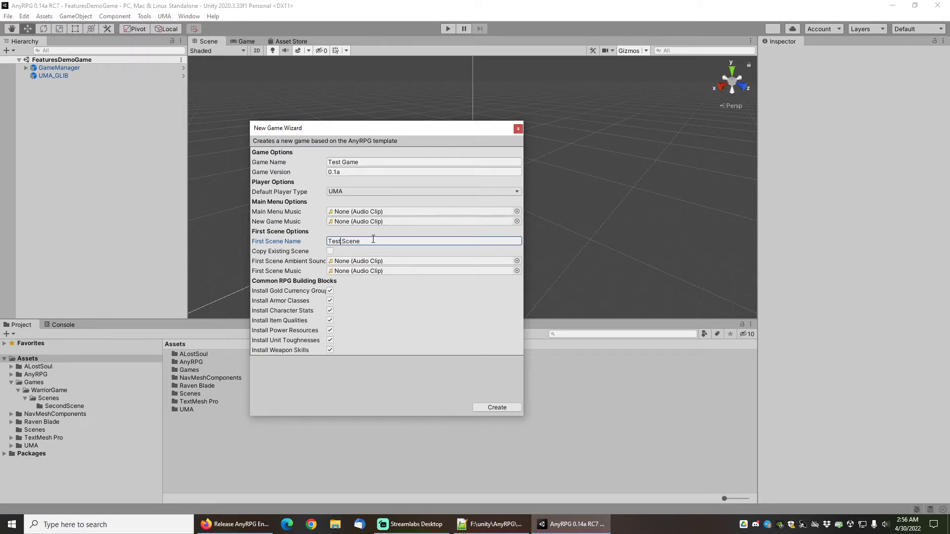
Assign CheerfulXylophone as the main menu music and ASecretToTellYou(InnMenu) as the new game music
left_click(517, 212)
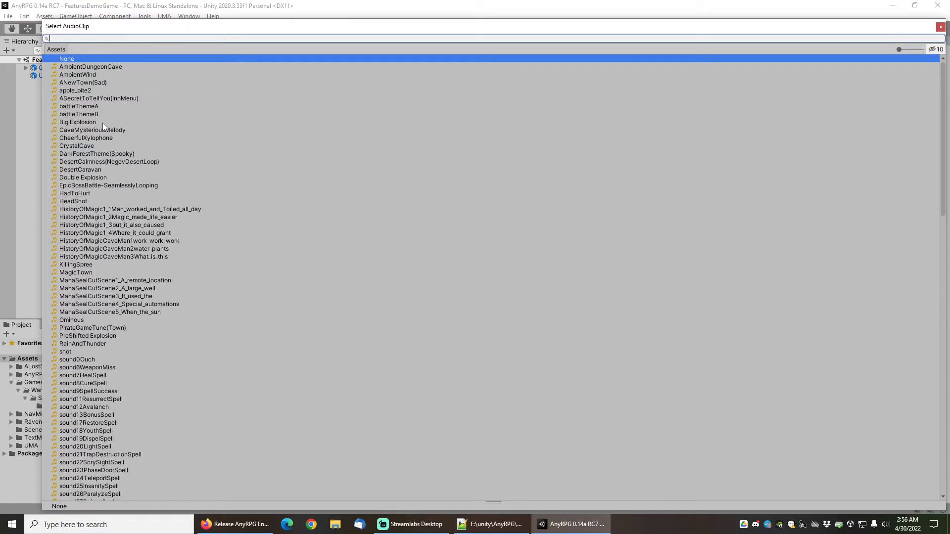
double_click(93, 138)
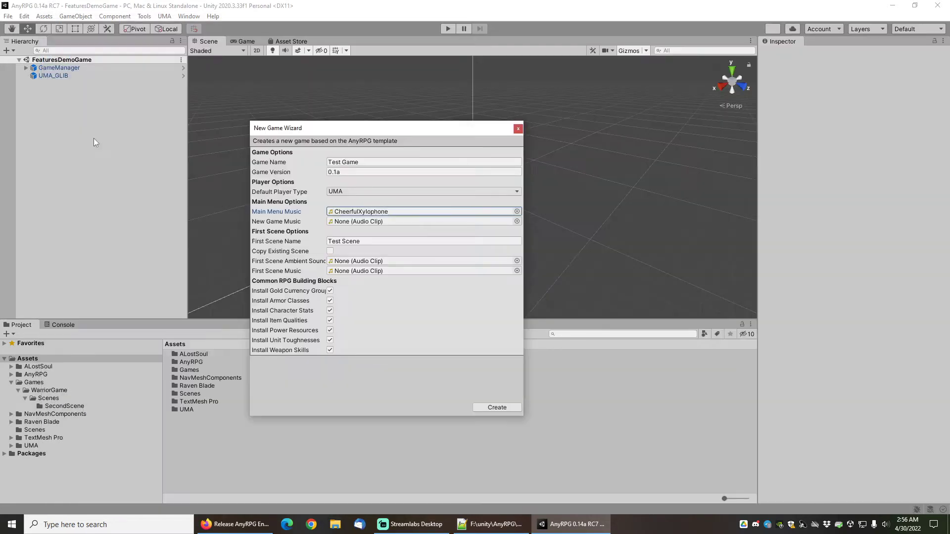
left_click(517, 222)
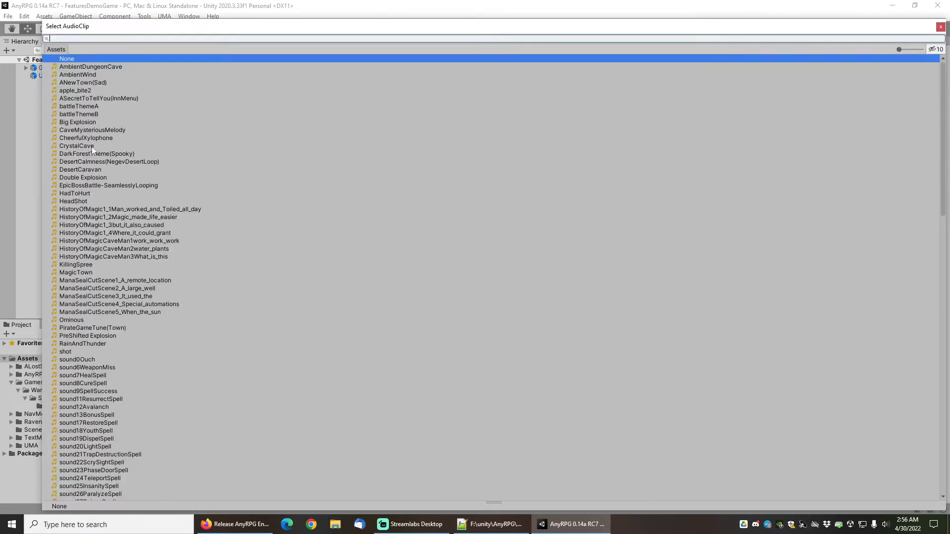
double_click(116, 100)
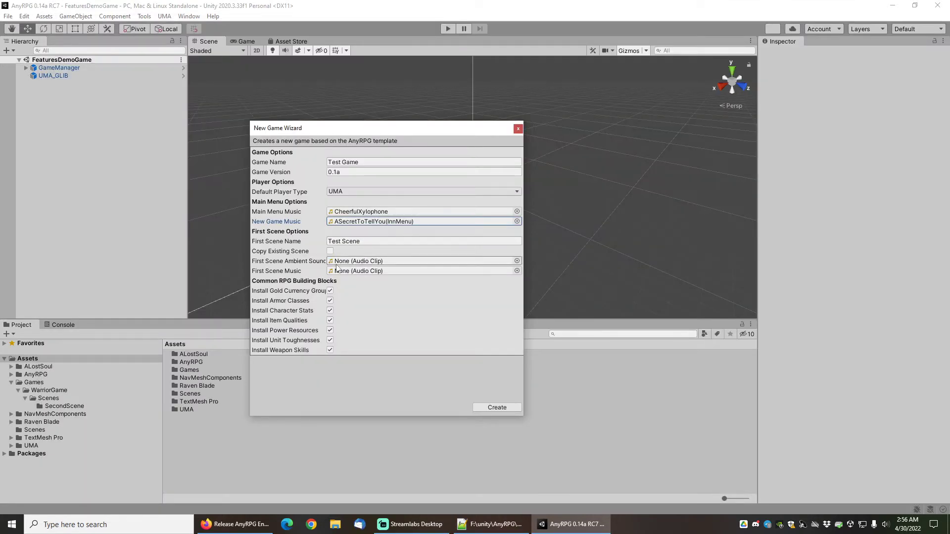
Set the first scene's ambient sound to AmbientDungeonCave and its music to CaveMysteriousMelody, and create the game
left_click(517, 261)
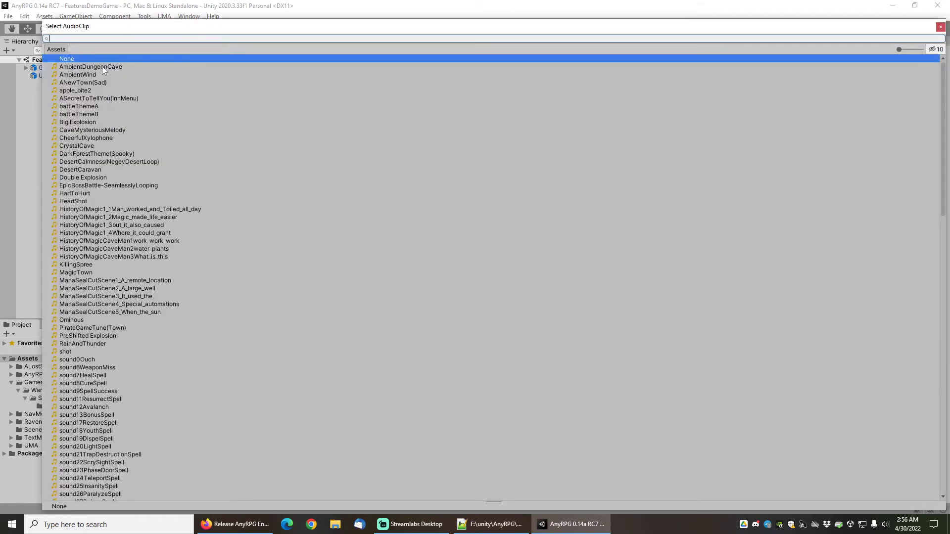
double_click(102, 66)
left_click(517, 271)
double_click(94, 130)
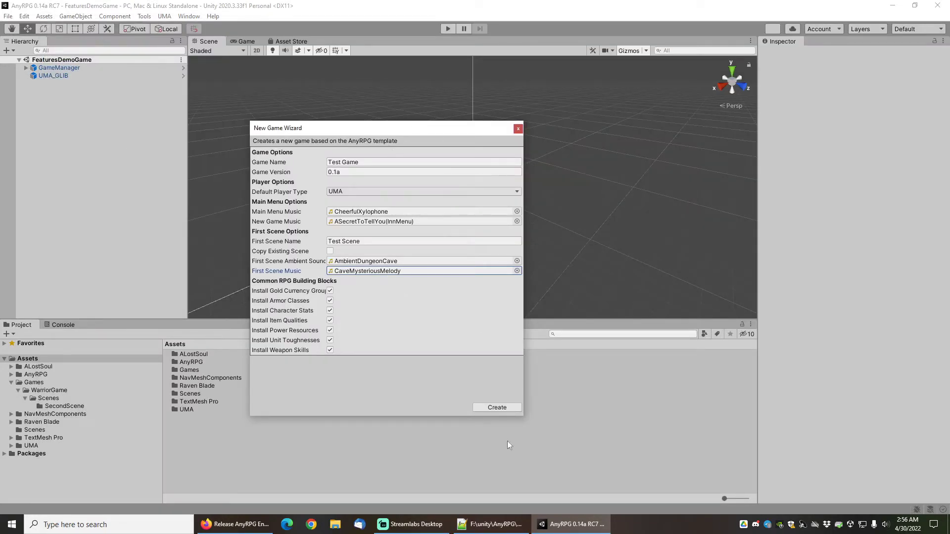
left_click(499, 407)
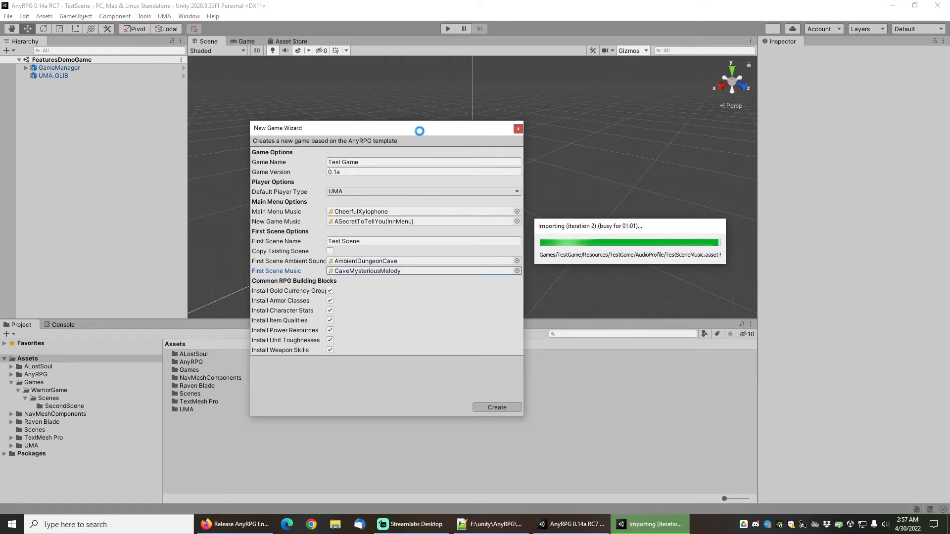
left_click(549, 282)
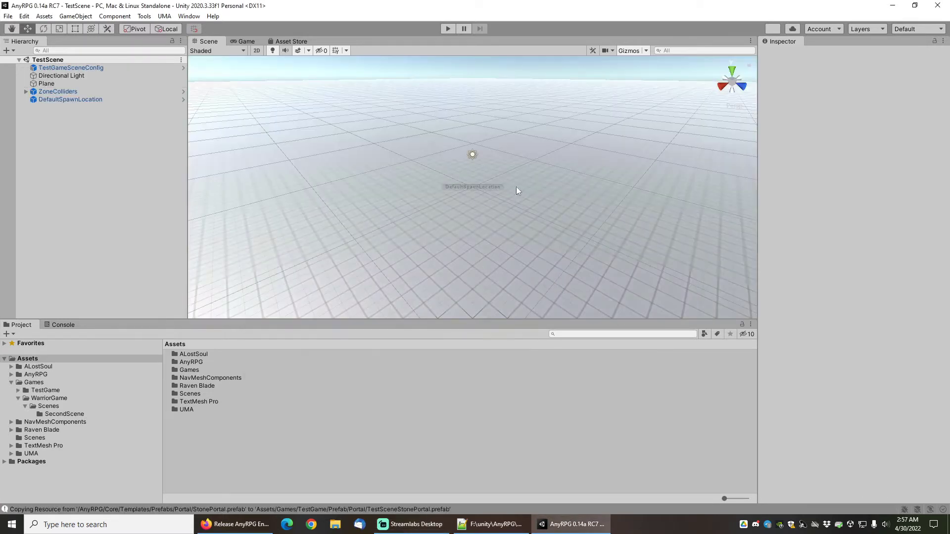
Play-test Test Game by starting a new game with the default character, and stop Play mode in the Test Scene
left_click(451, 28)
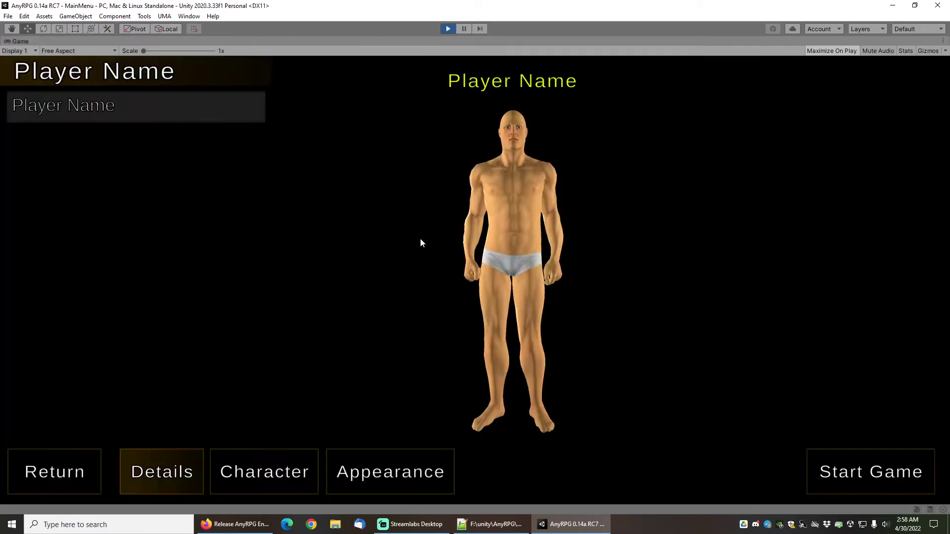
left_click(870, 480)
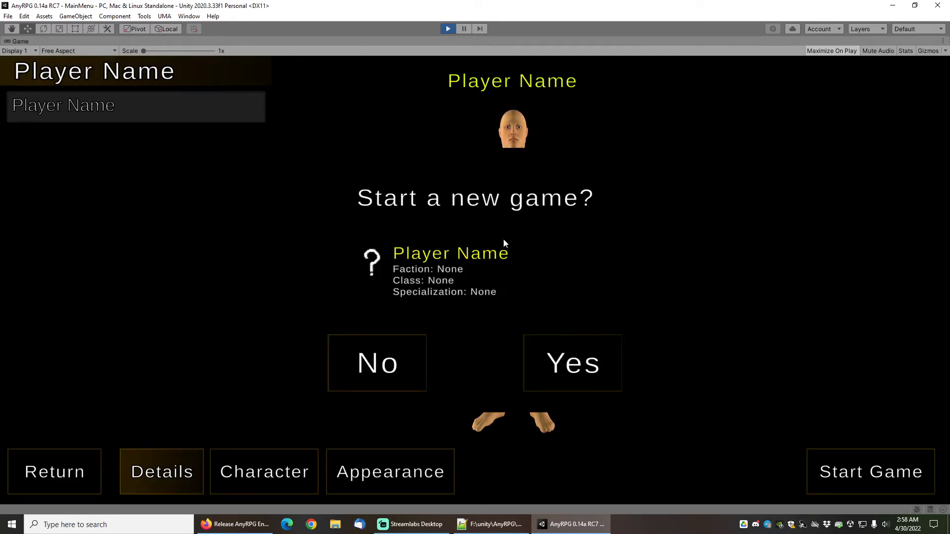
key("Return")
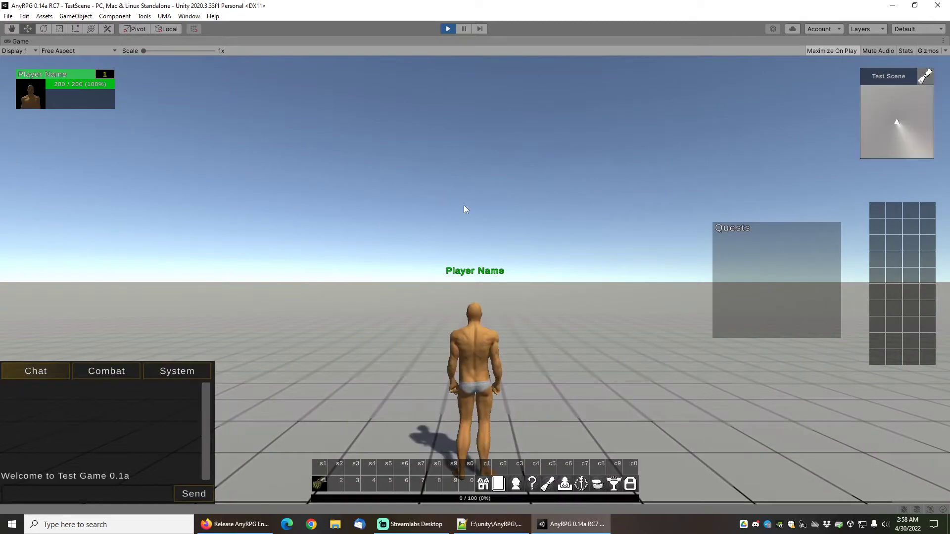
left_click(448, 29)
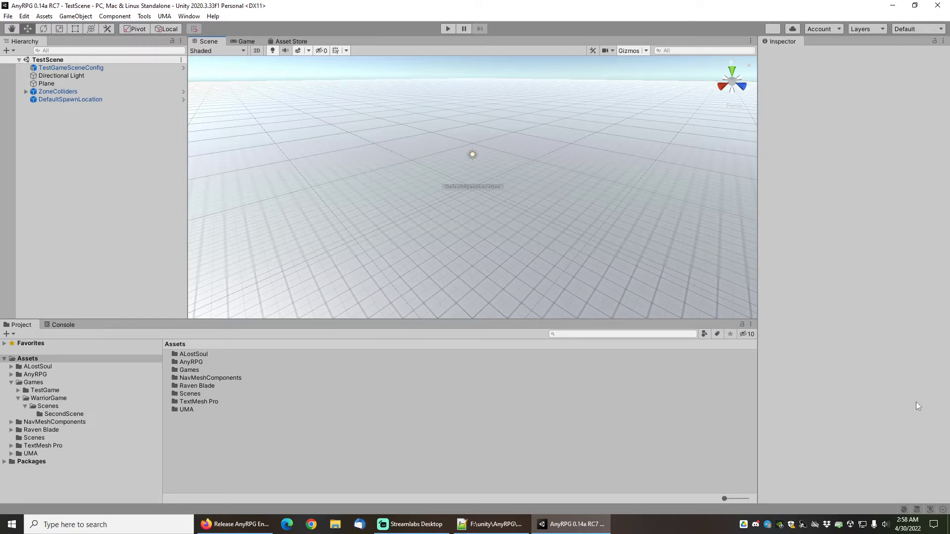
Start the New Scene Wizard for Test Game and name the scene Second Test Scene
left_click(143, 17)
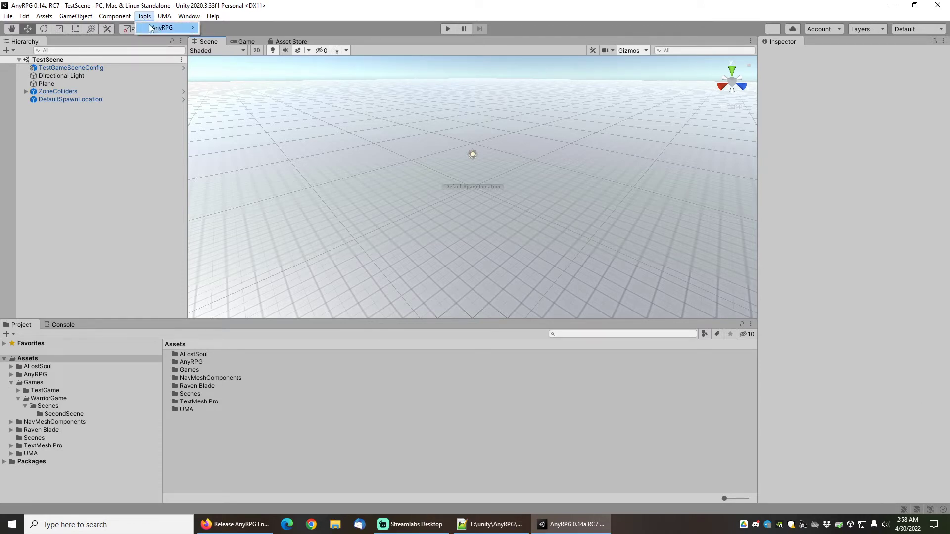
mouse_move(163, 28)
mouse_move(227, 66)
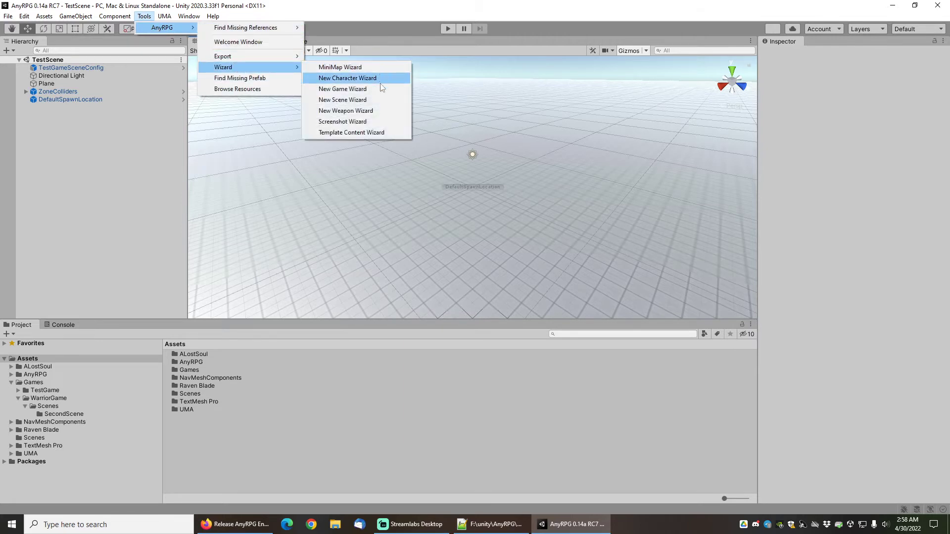
left_click(347, 105)
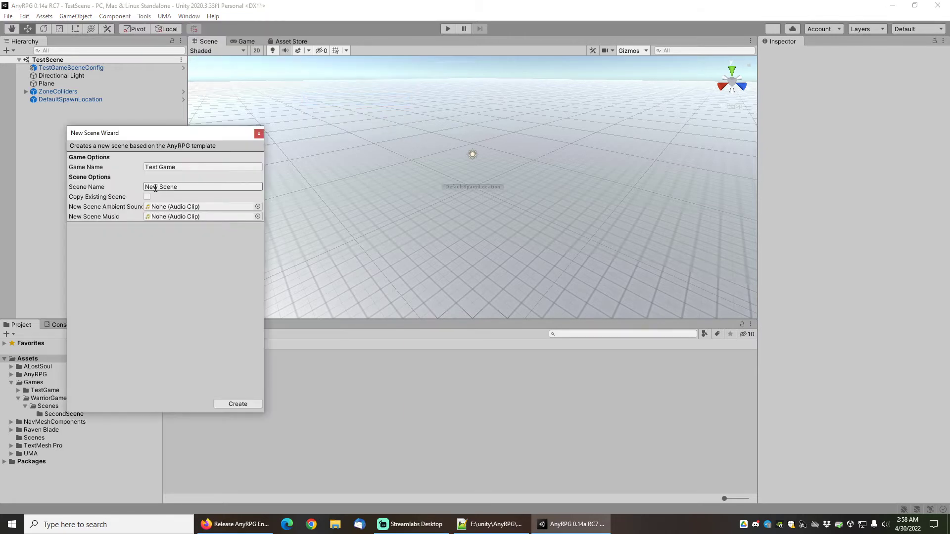
double_click(154, 187)
type("Second")
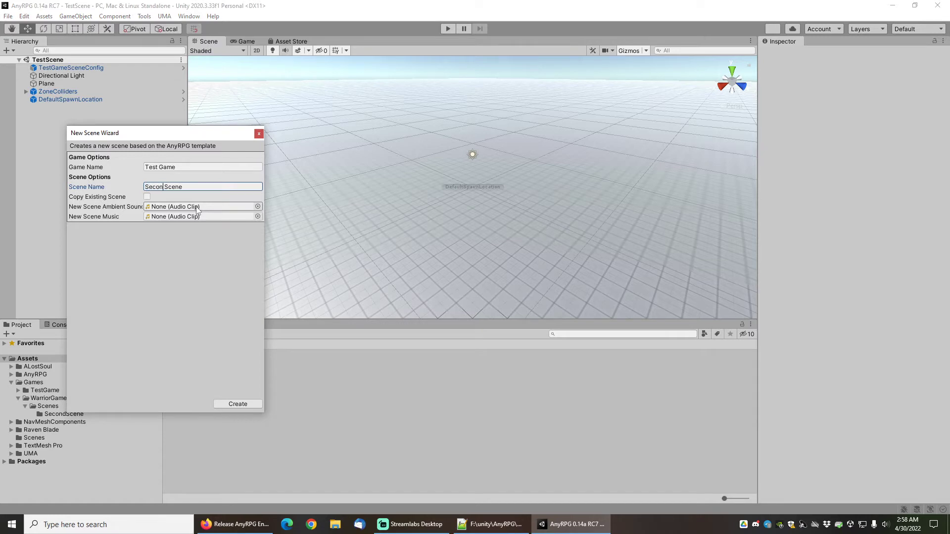
type(" Test")
Set the new scene's ambient sound to AmbientWind and its music to DesertCaravan, and create the scene
left_click(259, 206)
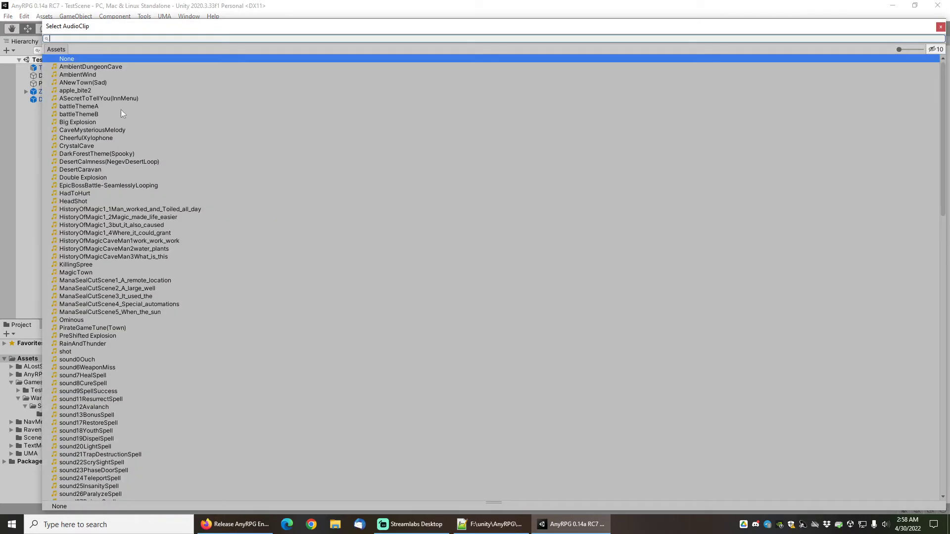
double_click(83, 74)
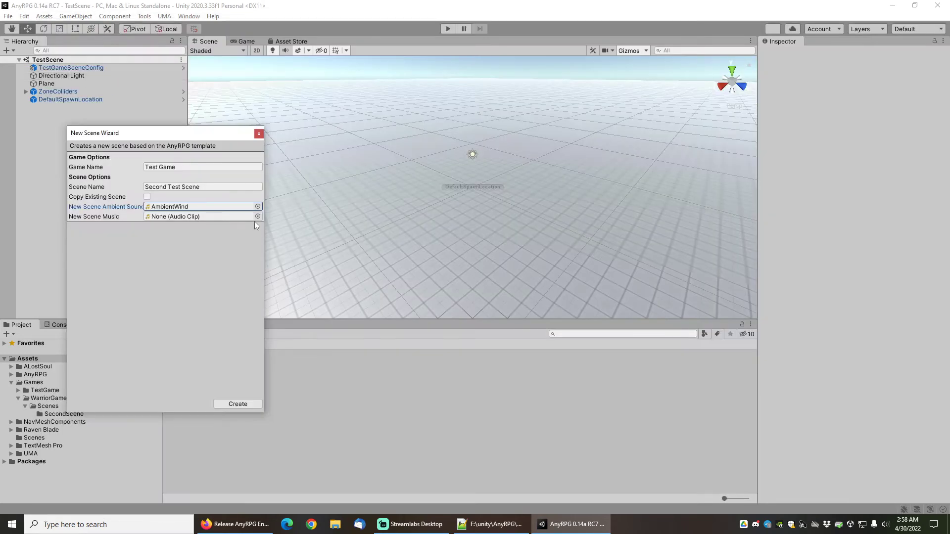
left_click(257, 217)
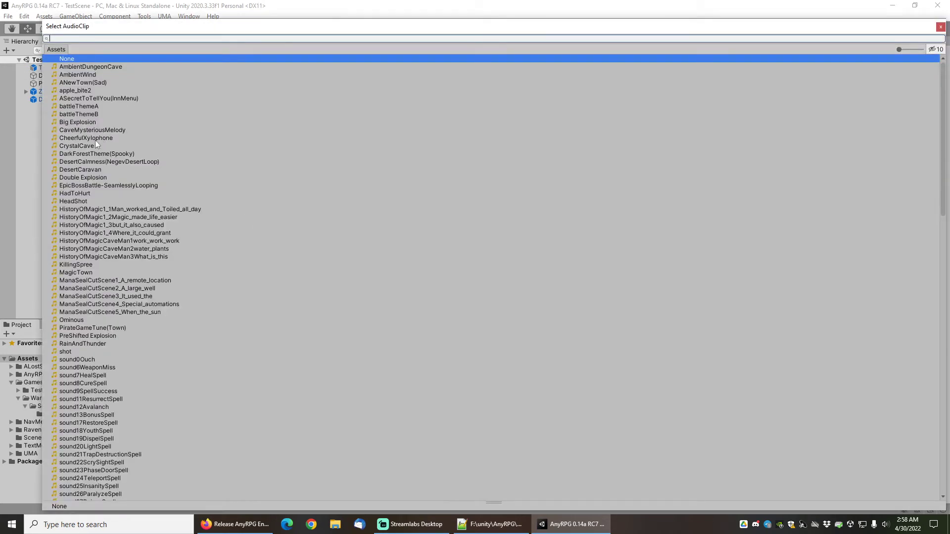
double_click(88, 170)
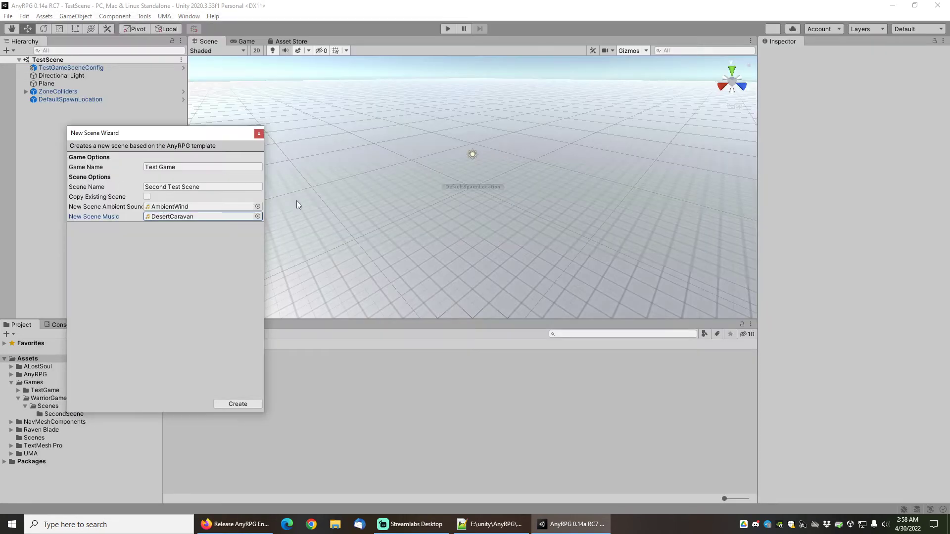
left_click(242, 403)
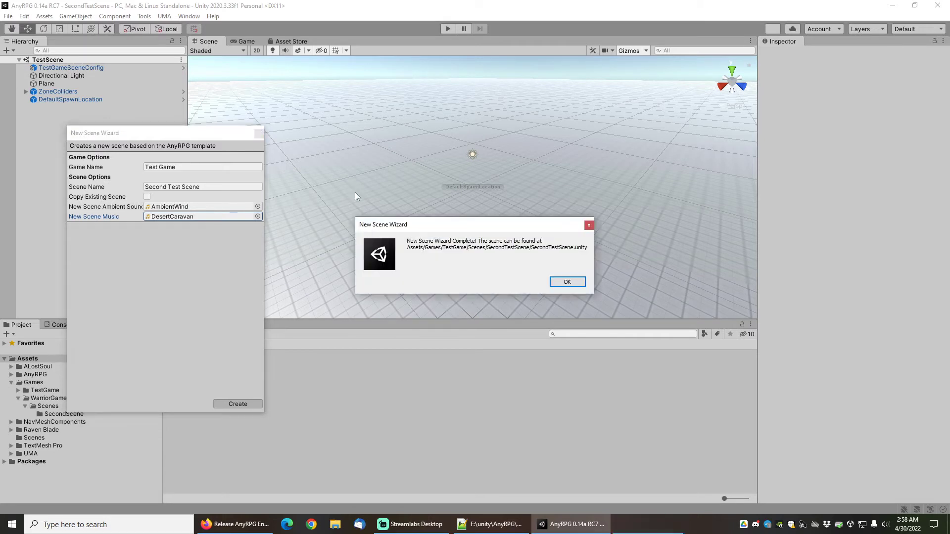
left_click(582, 282)
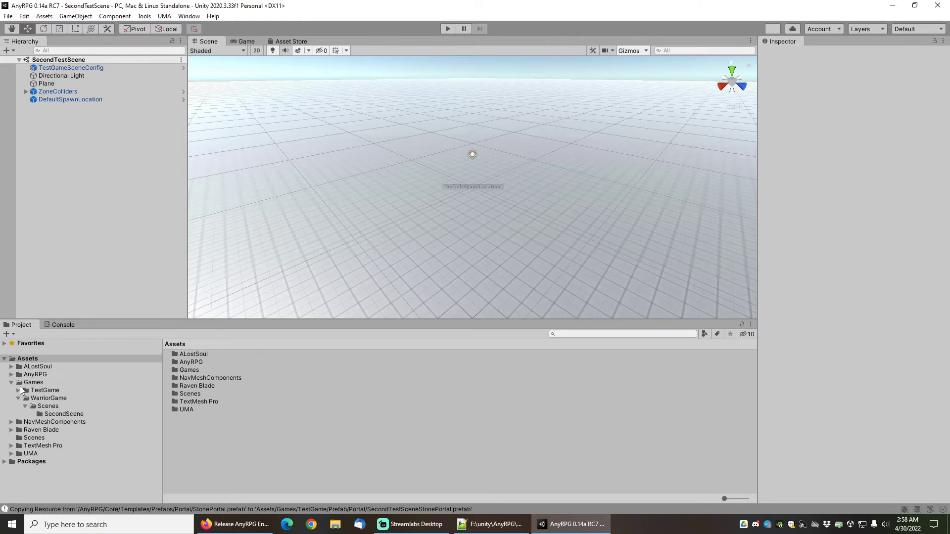
Add the TestSceneStonePortal prefab from TestGame's Prefab/Portal folder to SecondTestScene
left_click(18, 399)
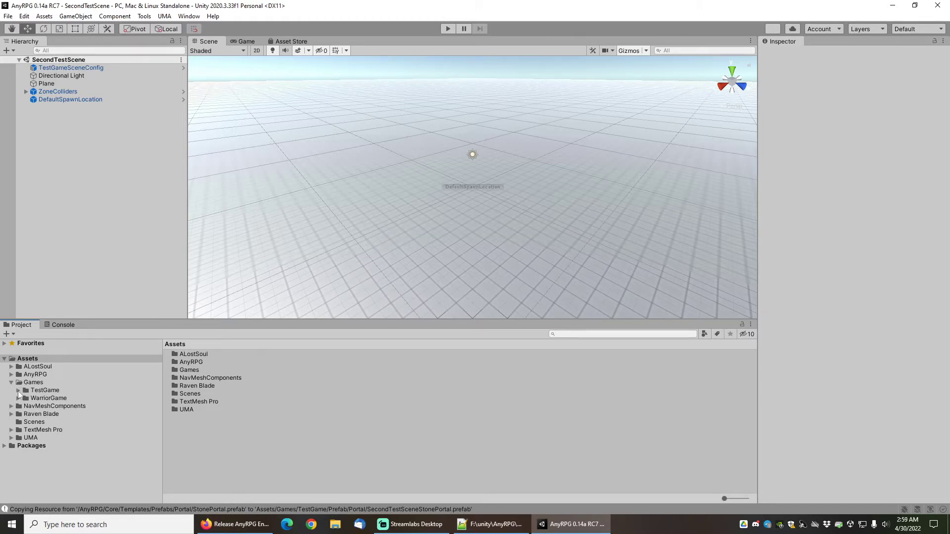
left_click(19, 391)
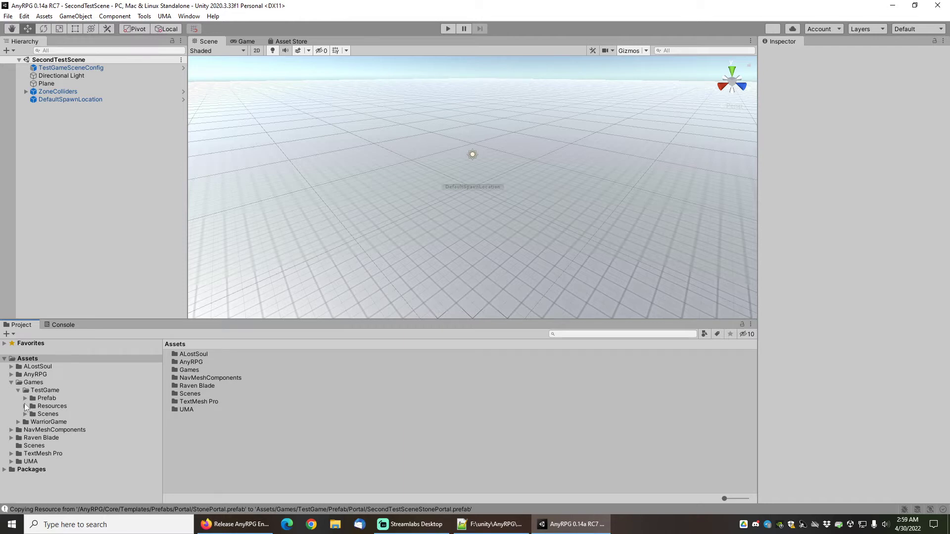
left_click(25, 399)
left_click(50, 415)
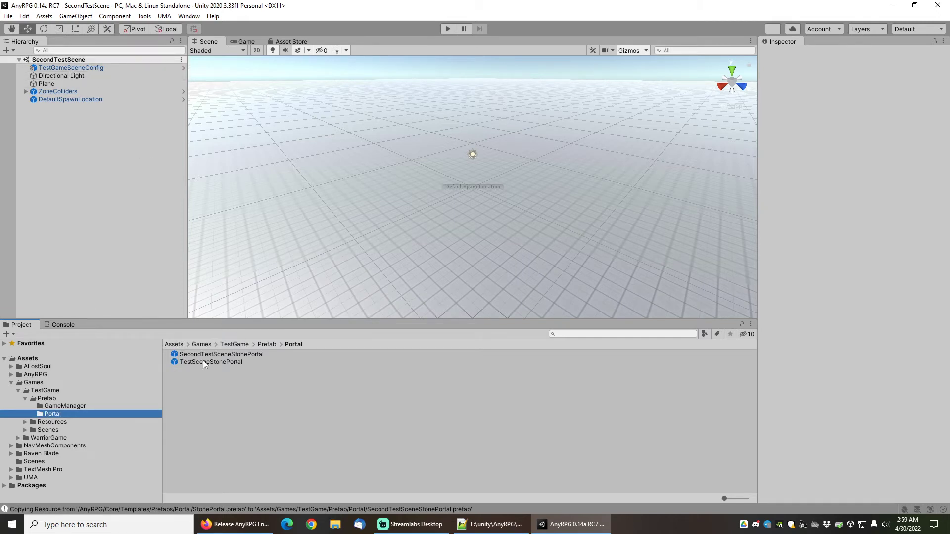
left_click_drag(209, 363, 79, 158)
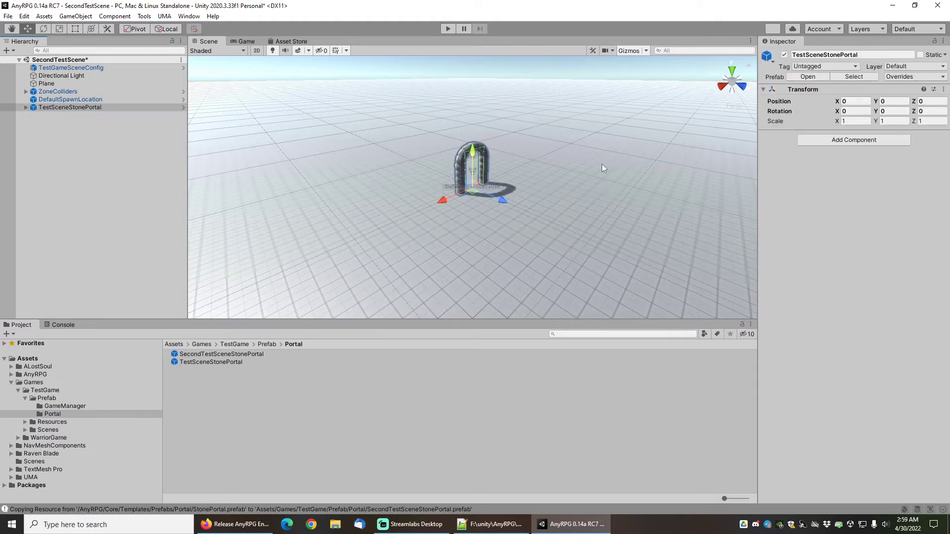
Set the stone portal's Z position to -5 to offset it from the default spawn location
scroll(474, 173, "up", 5)
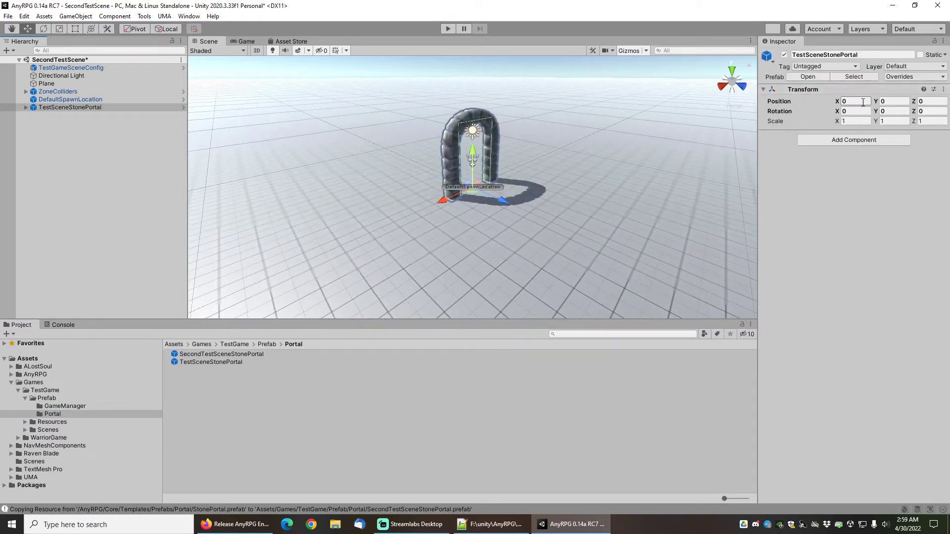
left_click(932, 100)
type("-5")
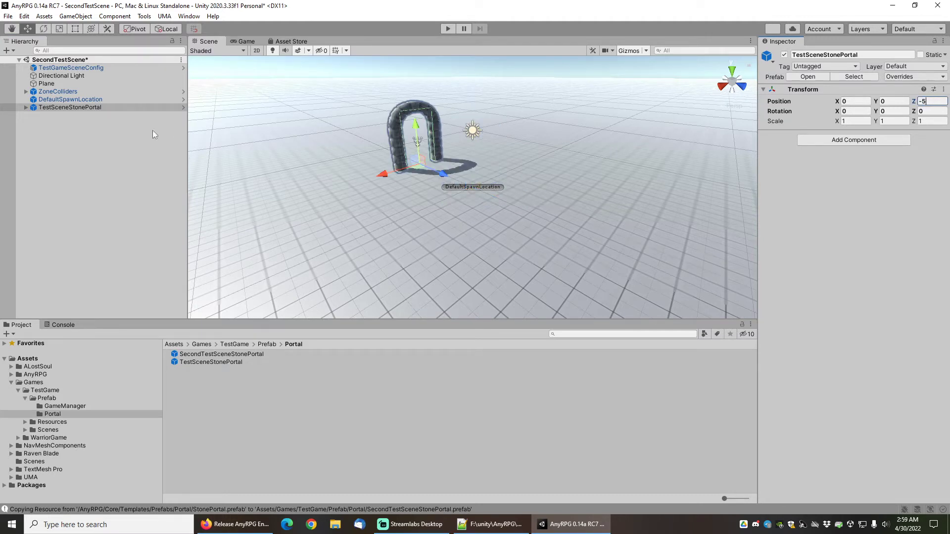
Open TestScene from TestGame's Scenes/TestScene folder, saving the changes to SecondTestScene
left_click(25, 429)
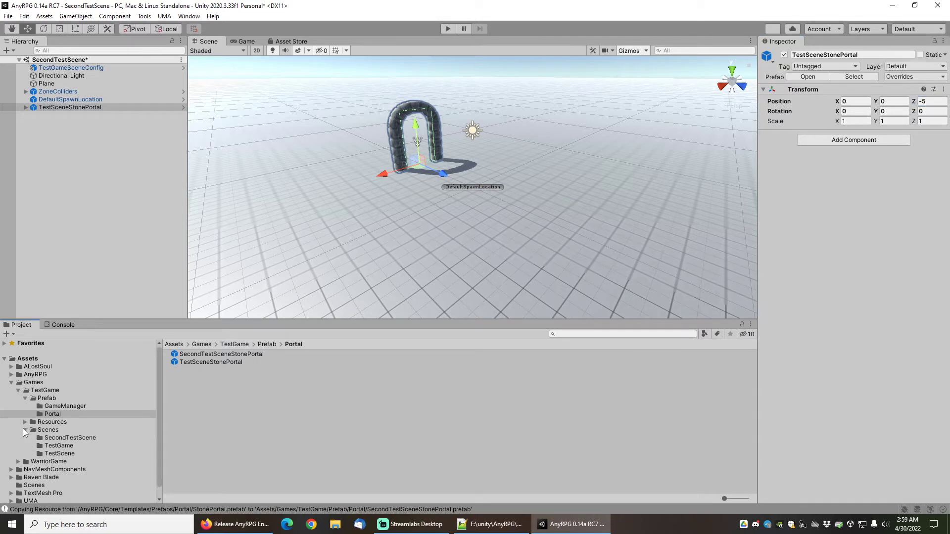
left_click(60, 453)
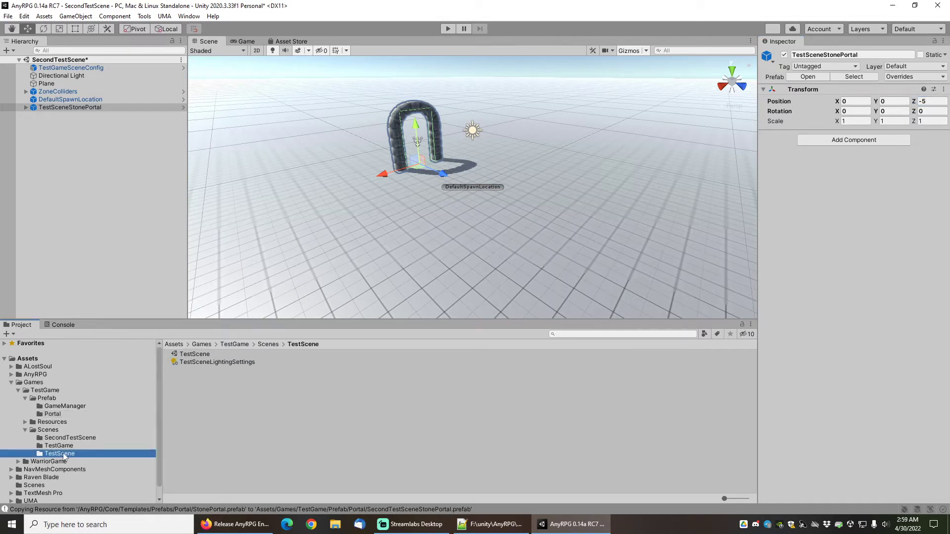
double_click(196, 354)
left_click(505, 282)
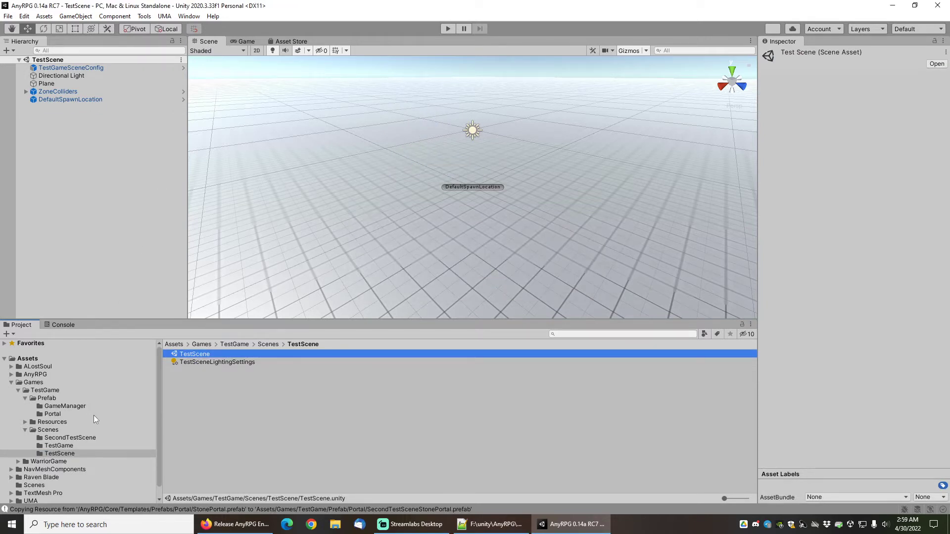
Add the SecondTestSceneStonePortal prefab from the Prefab/Portal folder to TestScene at Z position 5 and save the scene
left_click(56, 414)
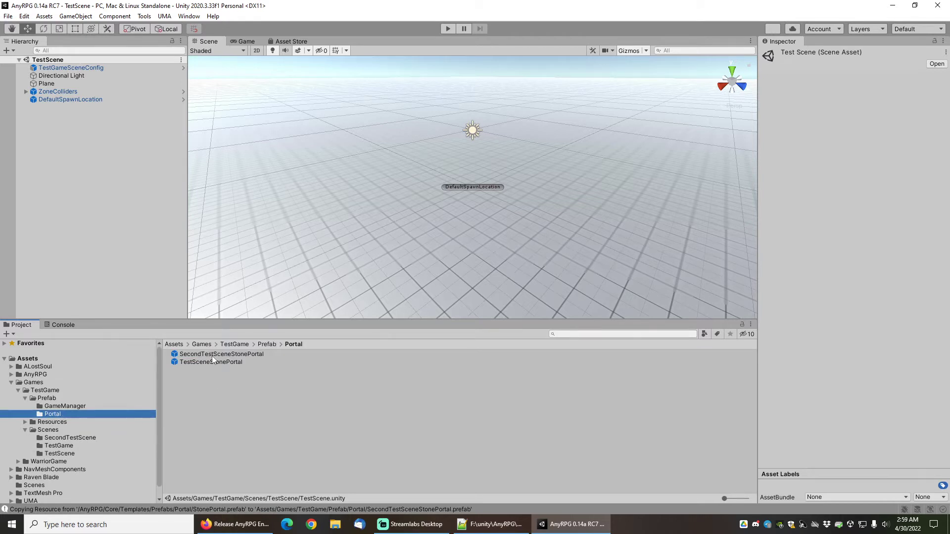
left_click_drag(216, 355, 83, 207)
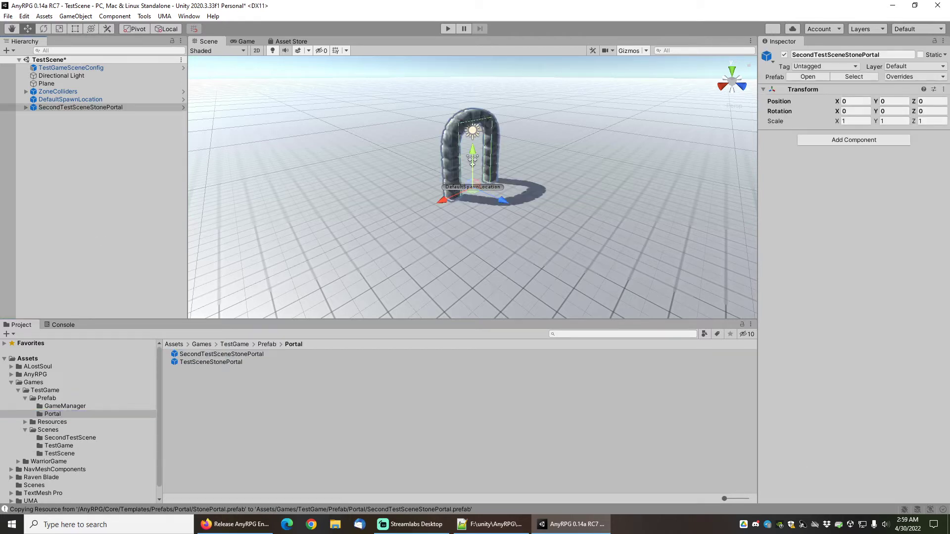
left_click(931, 101)
type("5")
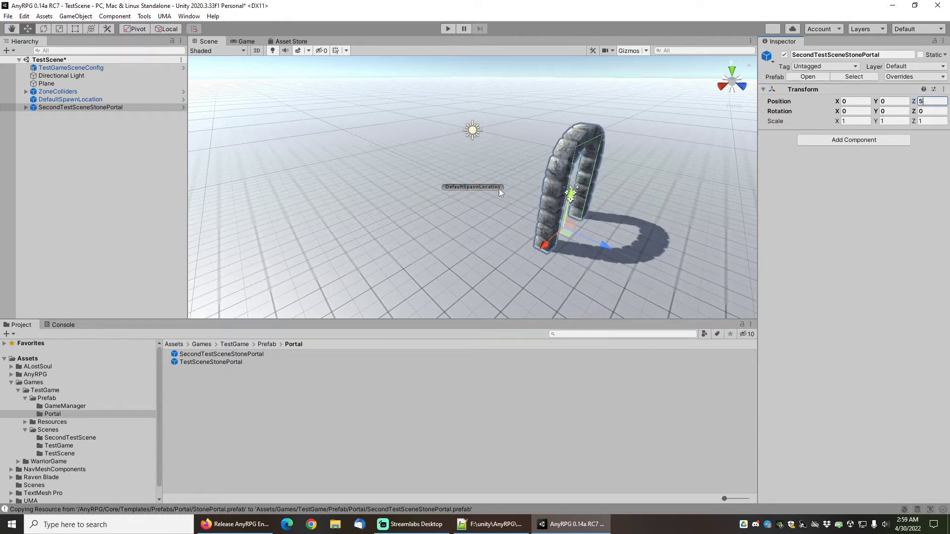
left_click(7, 16)
left_click(25, 63)
Search the project for "human male heavy" and locate the HumanMaleHeavyArmor prefab in its ModularRPGCharacters/Prefab folder
left_click(576, 334)
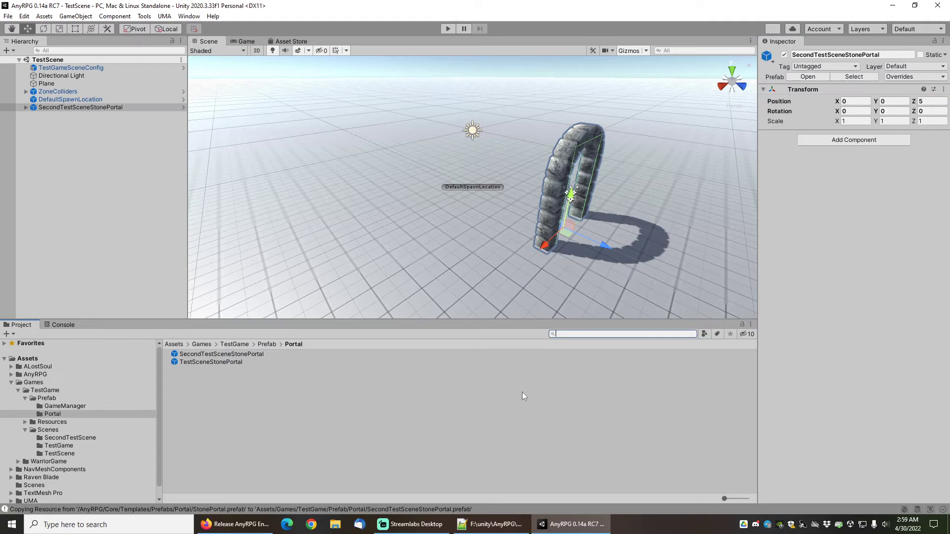
type("human male")
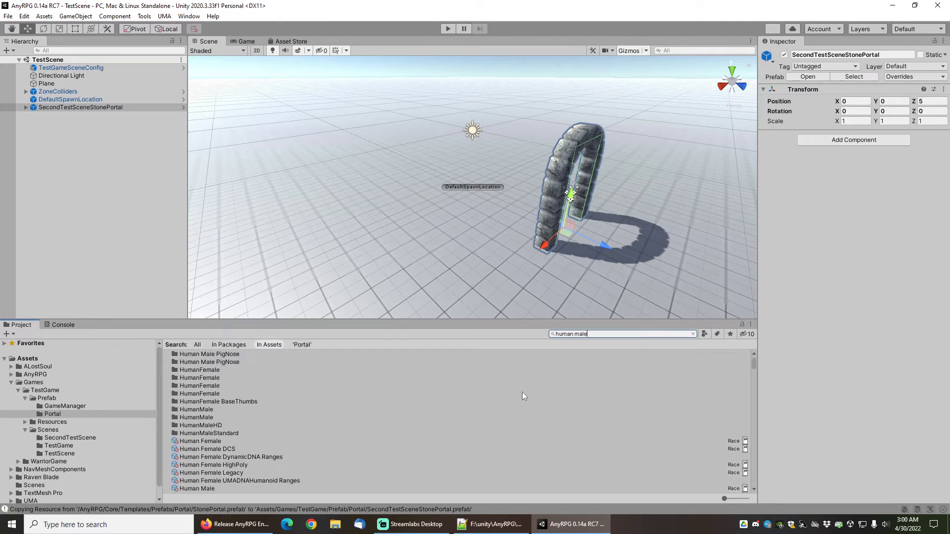
type(" heavy")
scroll(278, 450, "down", 3)
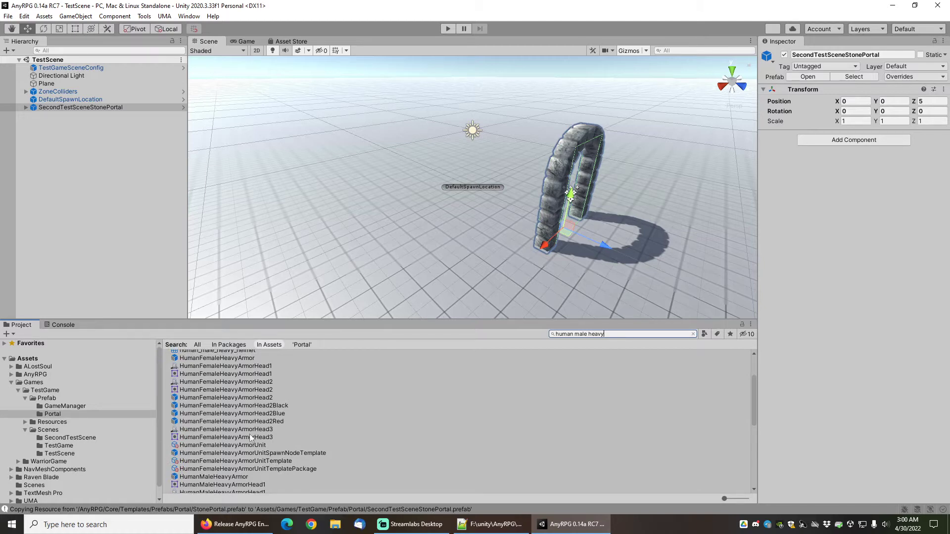
left_click(217, 476)
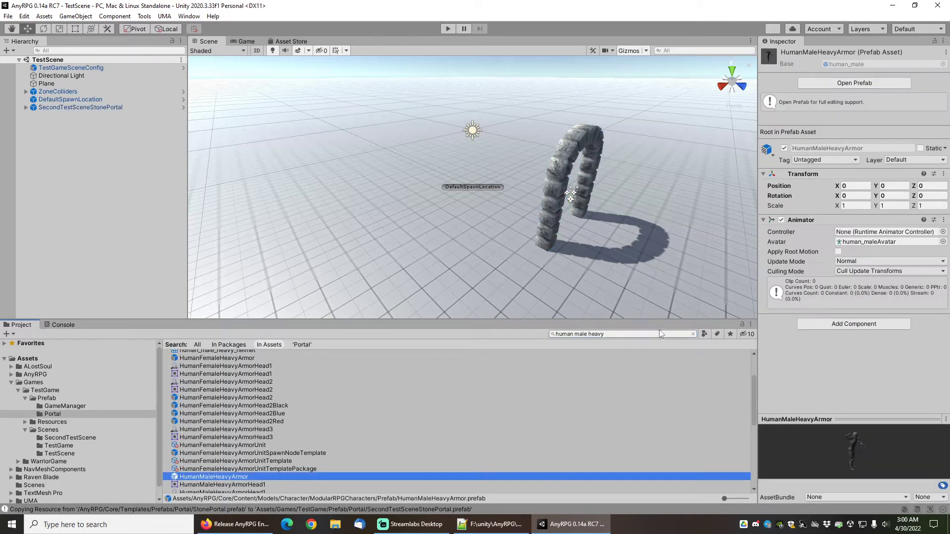
left_click(693, 334)
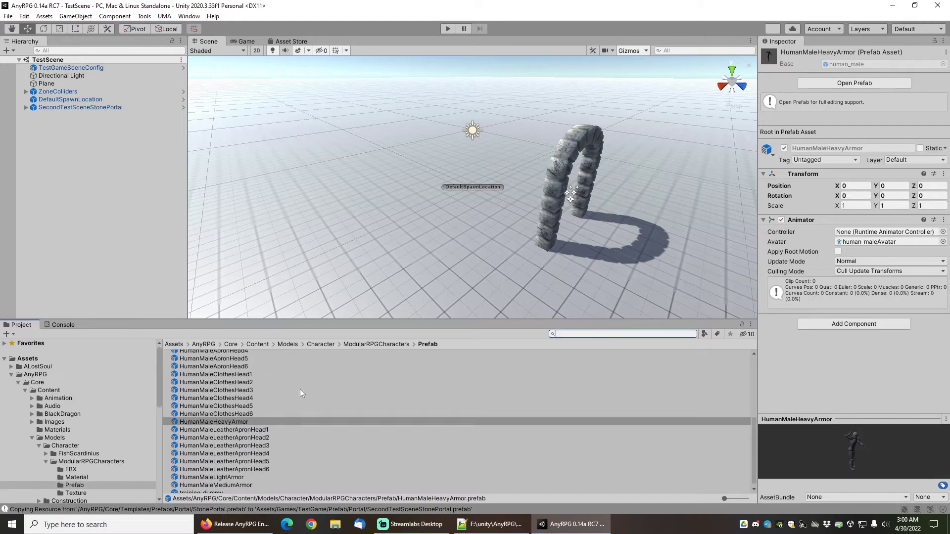
left_click(230, 419)
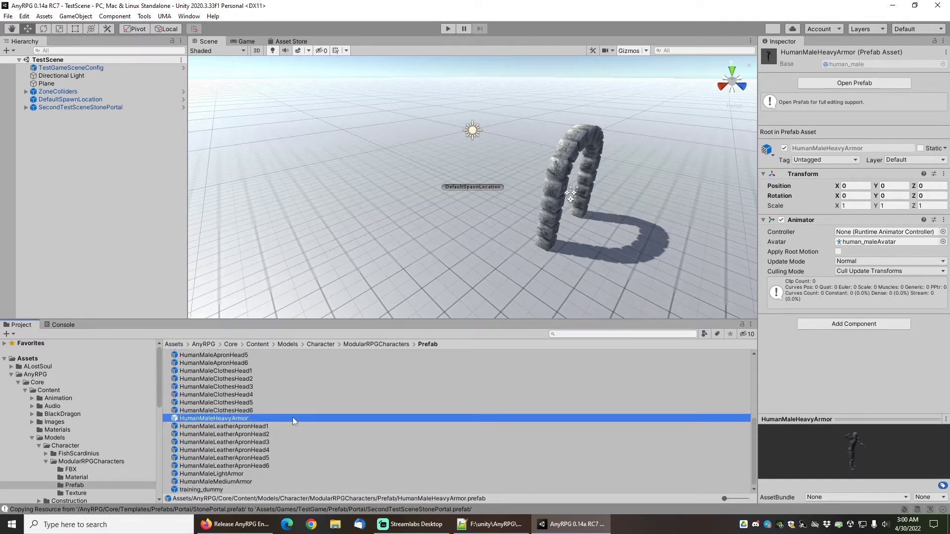
Duplicate the HumanMaleHeavyArmor prefab and name the copy HumanMaleHeavyArmorNoHelmet
key("ctrl+d")
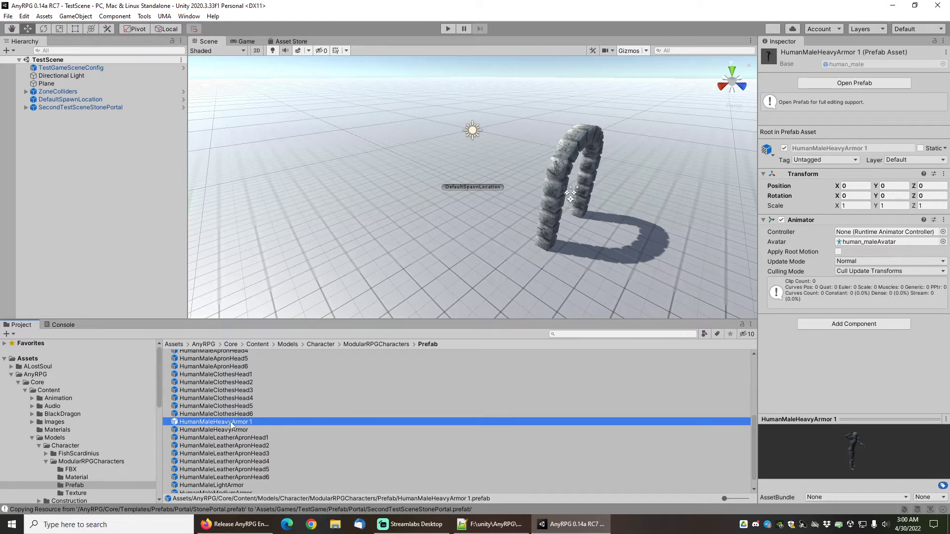
left_click(237, 423)
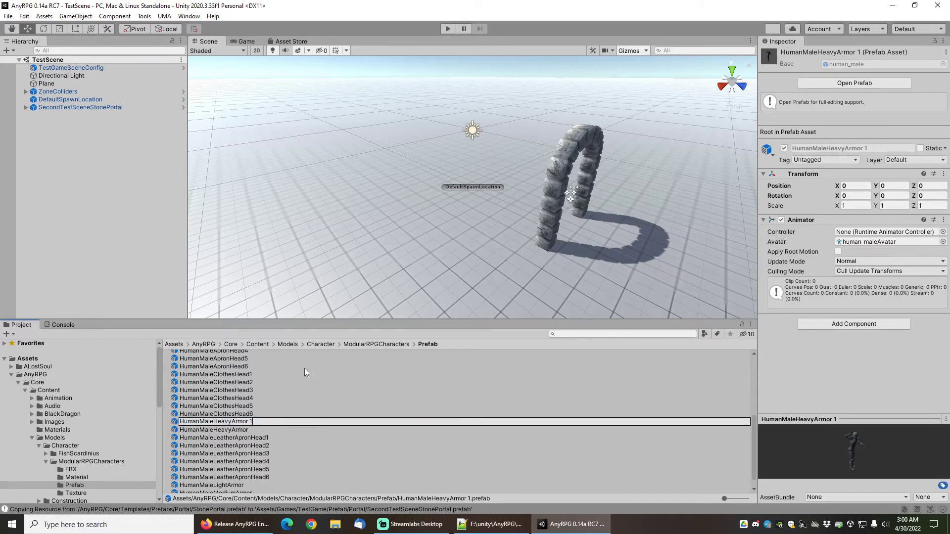
key("BackSpace")
key("BackSpace")
type("N")
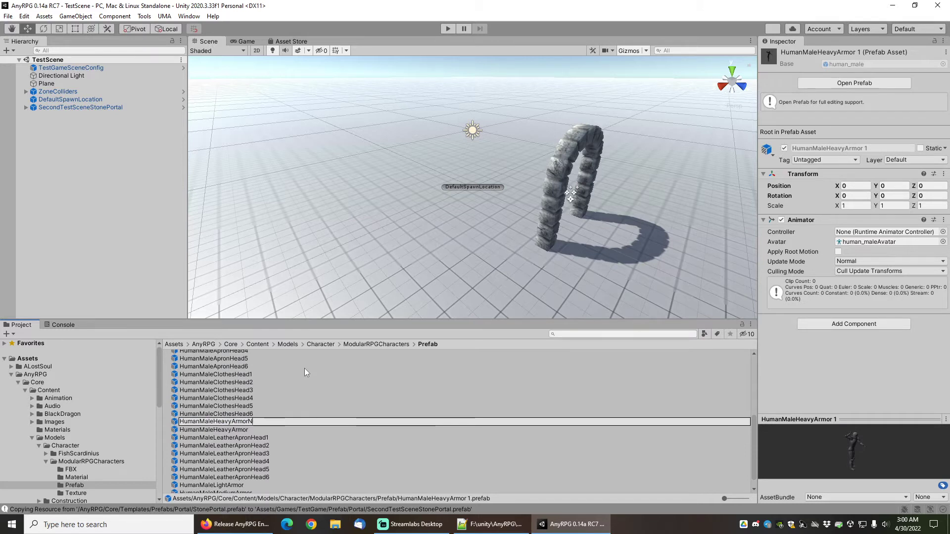
type("oHelmet")
key("Return")
Open the HumanMaleHeavyArmorNoHelmet prefab for editing and deactivate its human_male_heavy_helmet object
double_click(240, 422)
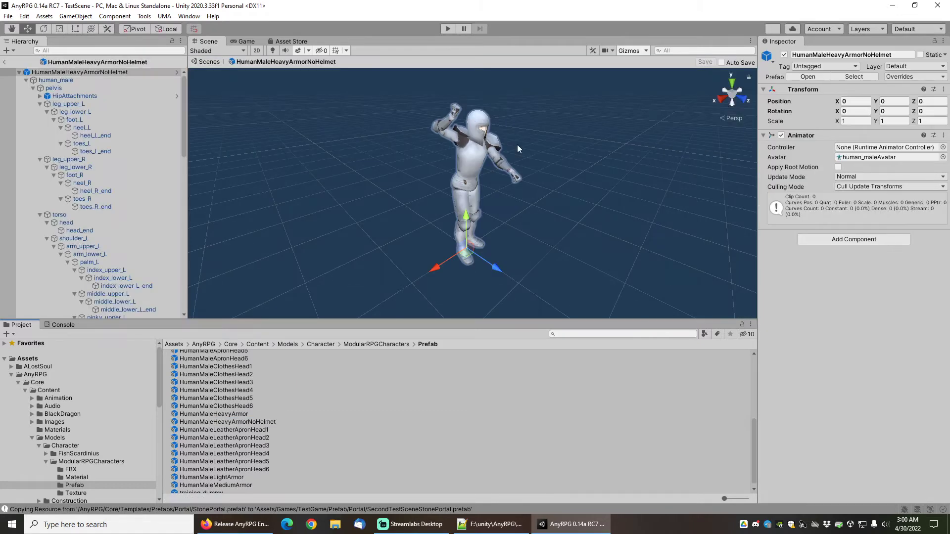
scroll(448, 165, "up", 5)
left_click(27, 80)
left_click(27, 80)
left_click(77, 231)
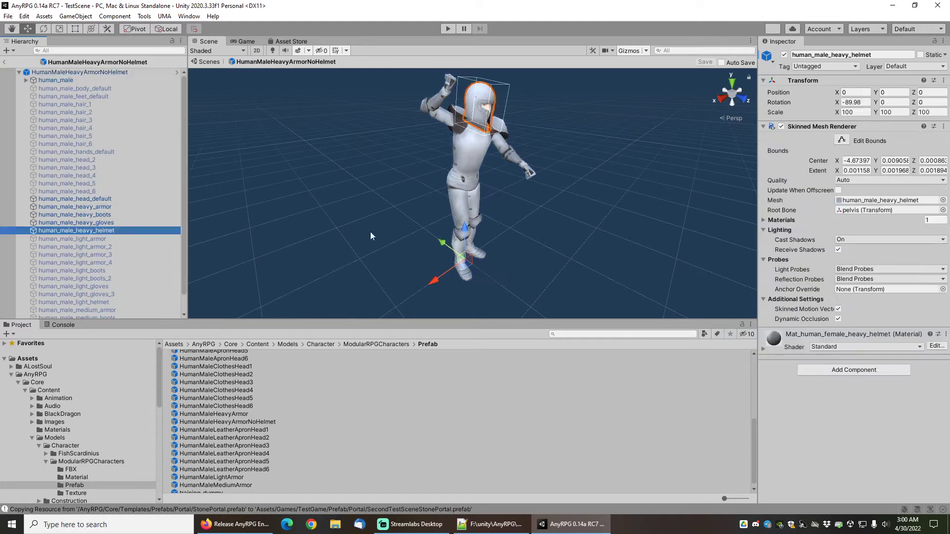
left_click(784, 55)
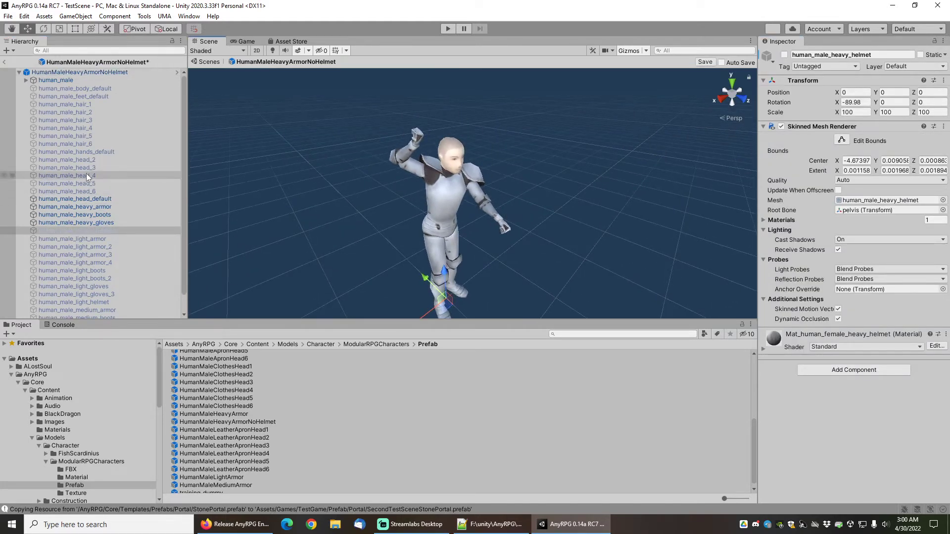
Try the human_male_hair_3 object on the helmetless character
left_click(83, 121)
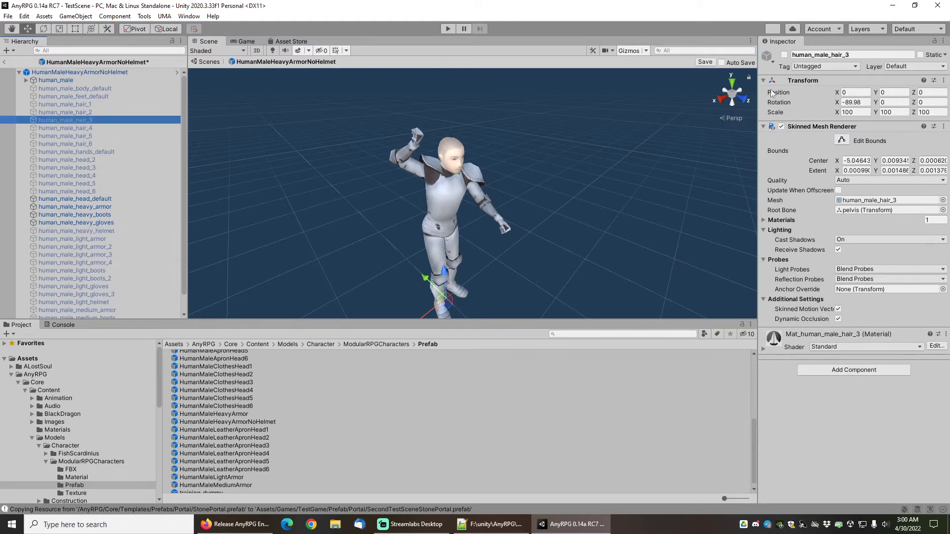
left_click(784, 55)
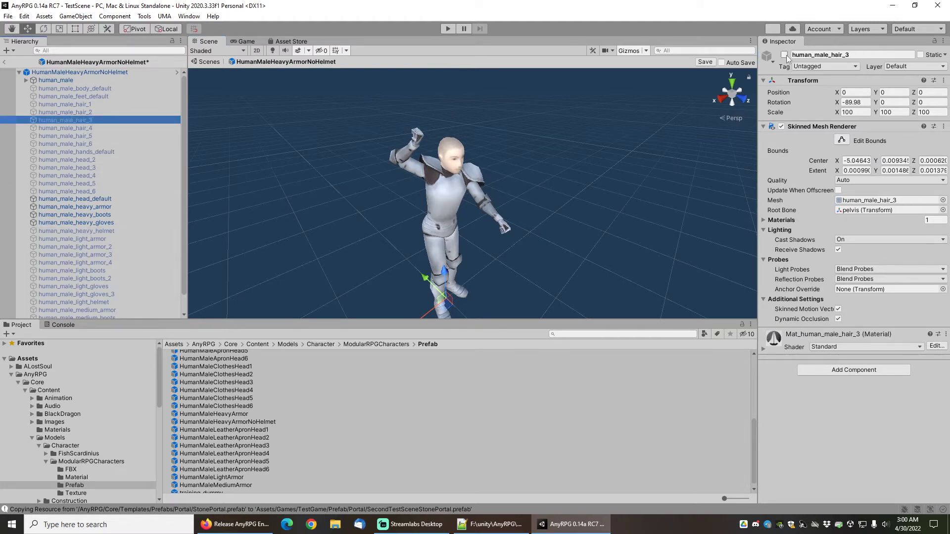
left_click(89, 121)
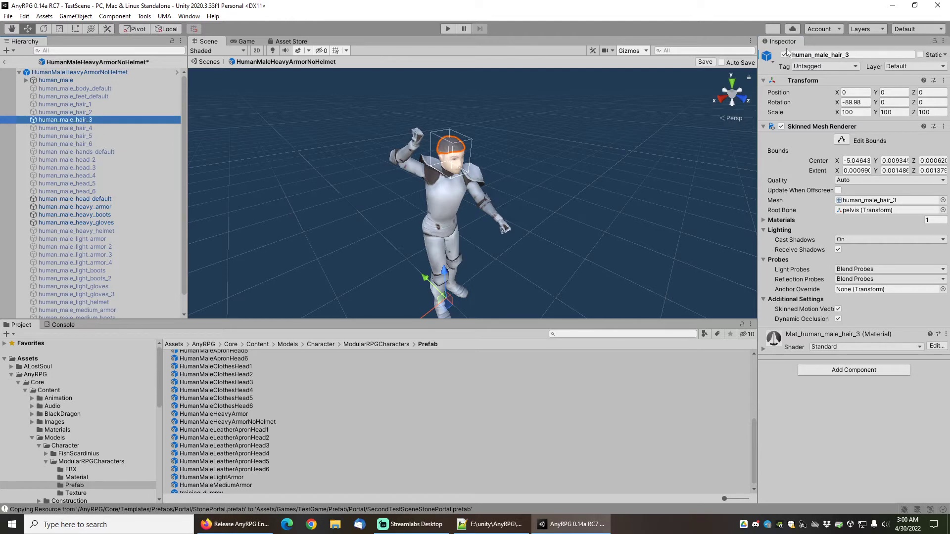
left_click(784, 55)
Activate the human_male_hair_4 object on the character and check the hair from the front
left_click(88, 127)
left_click(784, 54)
scroll(432, 190, "up", 2)
right_click_drag(432, 188, 410, 176)
middle_click_drag(435, 232, 403, 185)
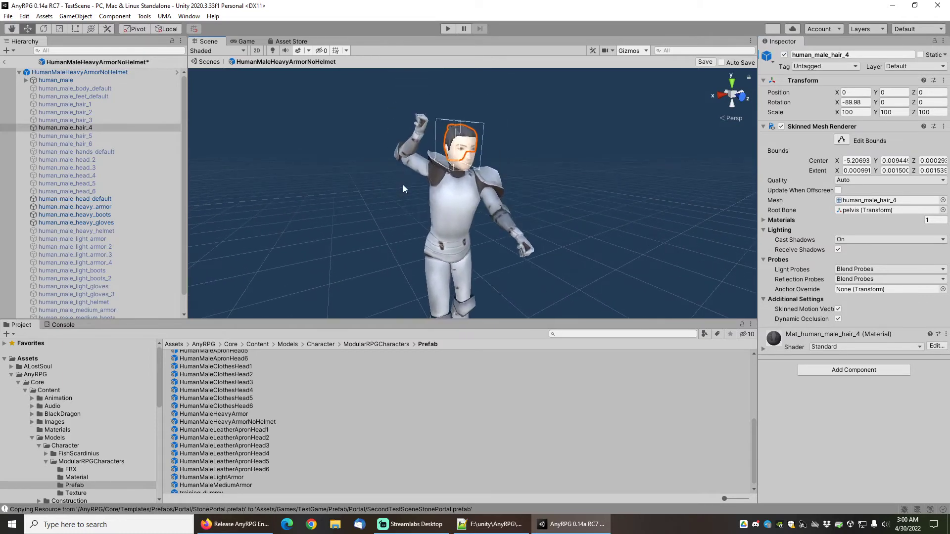
Save the HumanMaleHeavyArmorNoHelmet prefab and return to TestScene
left_click(8, 16)
left_click(18, 64)
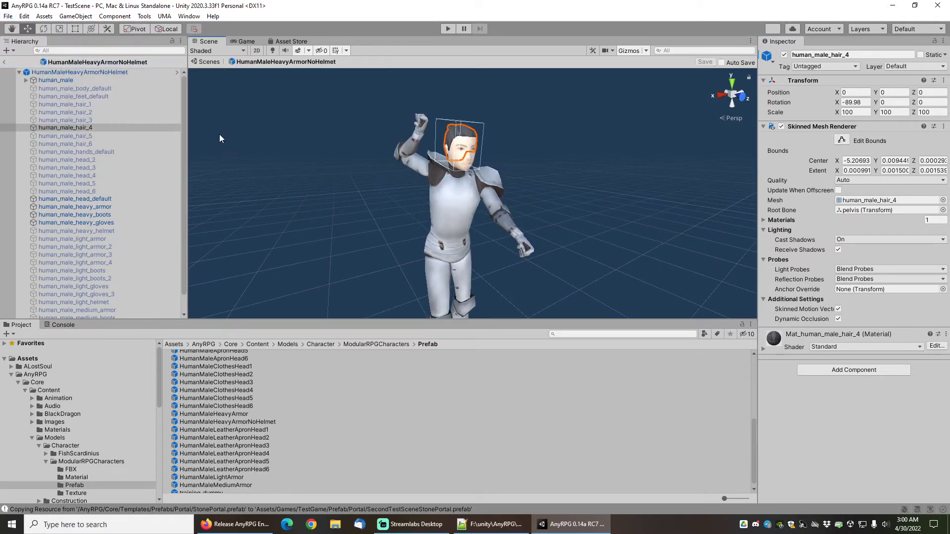
left_click(3, 61)
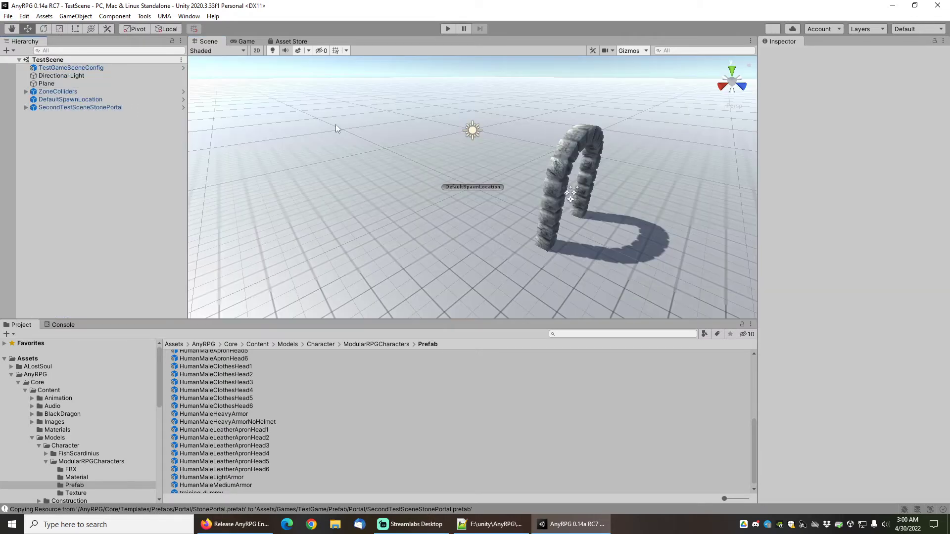
Start the New Character Wizard for Test Game and assign the HumanMaleHeavyArmorNoHelmet prefab as the character model
left_click(144, 16)
mouse_move(162, 29)
mouse_move(259, 68)
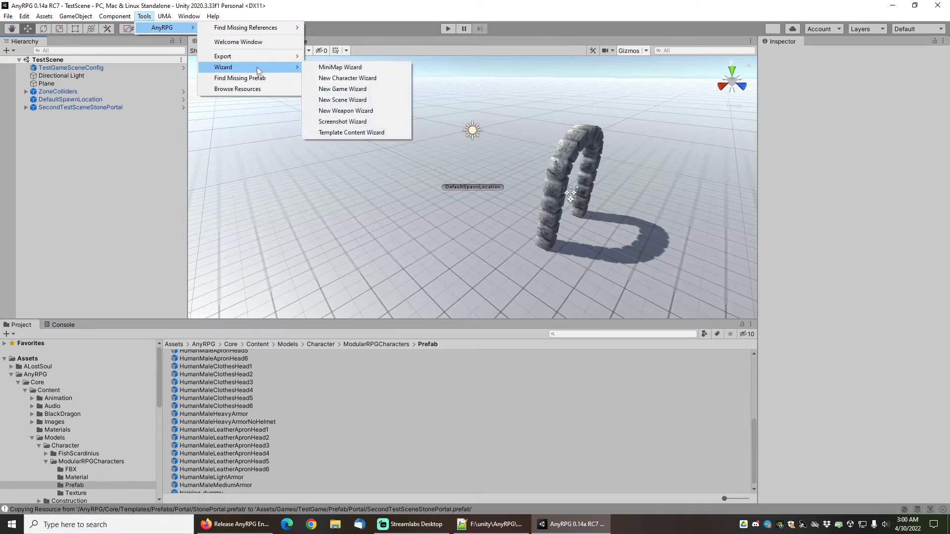
left_click(346, 78)
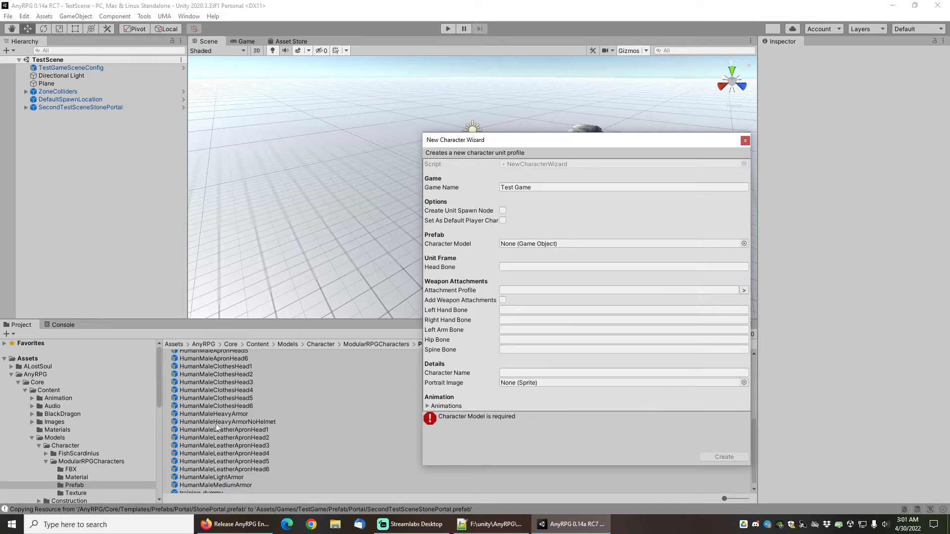
left_click_drag(216, 421, 538, 245)
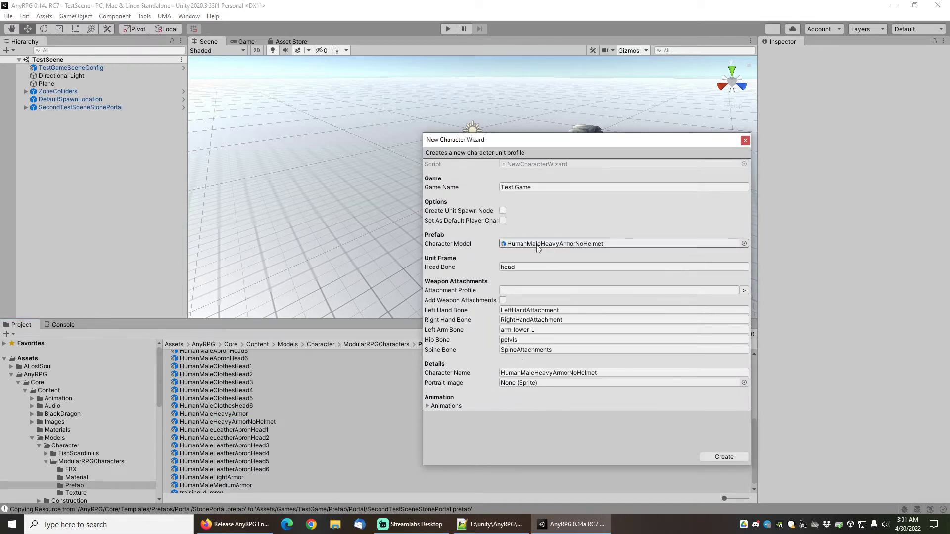
Set the attachment profile to Humanoid and create the character as the default player character
left_click(744, 290)
left_click(456, 77)
left_click(702, 41)
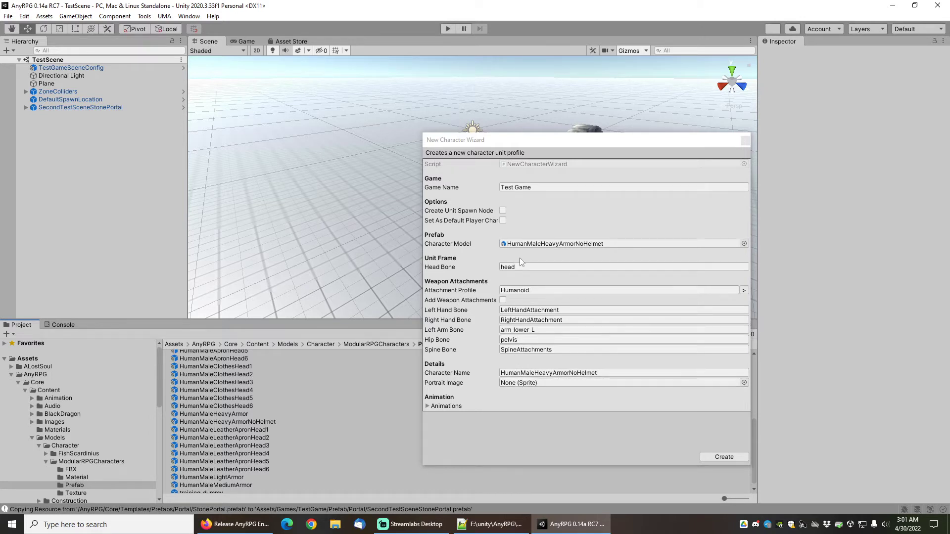
left_click(503, 220)
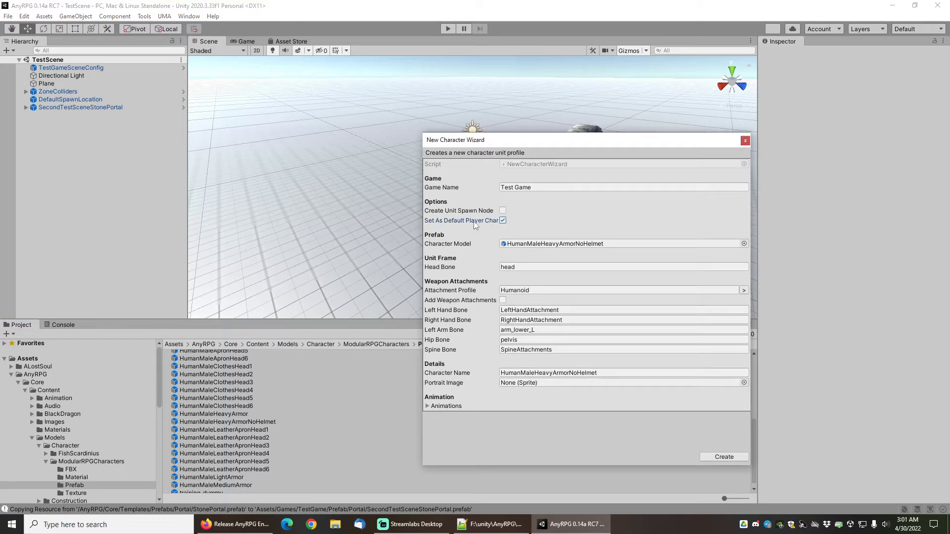
left_click(722, 457)
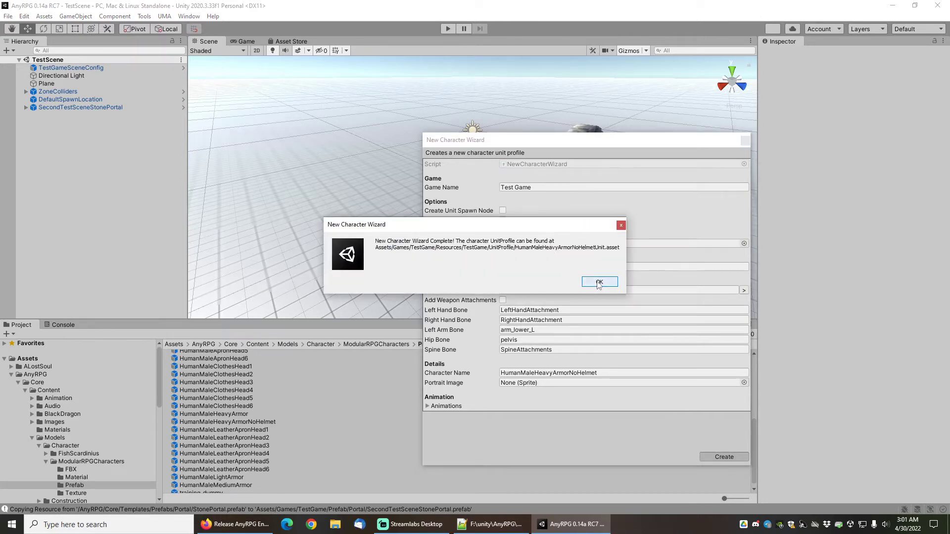
left_click(597, 281)
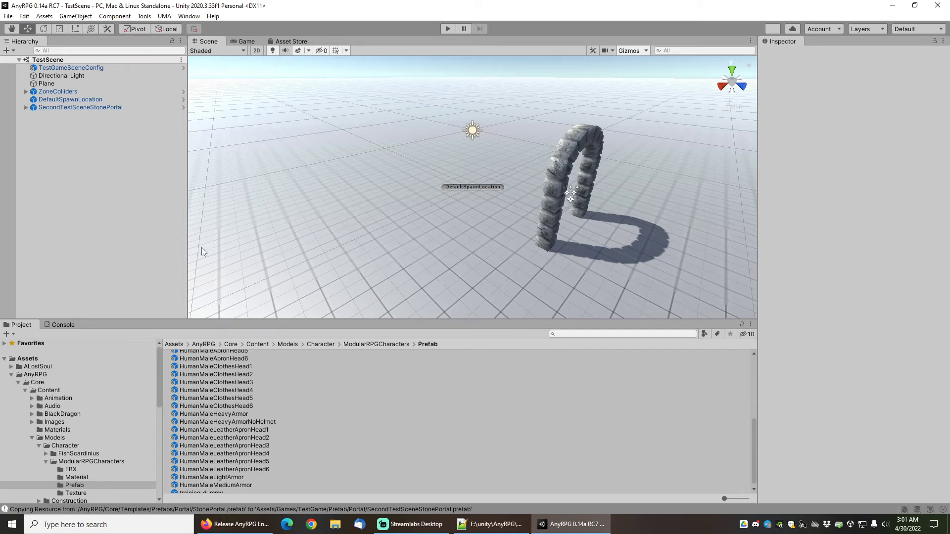
Collapse the AnyRPG project folder and switch to Firefox to view the Raven Blade : Dead Raven page on the Unity Asset Store
left_click(11, 375)
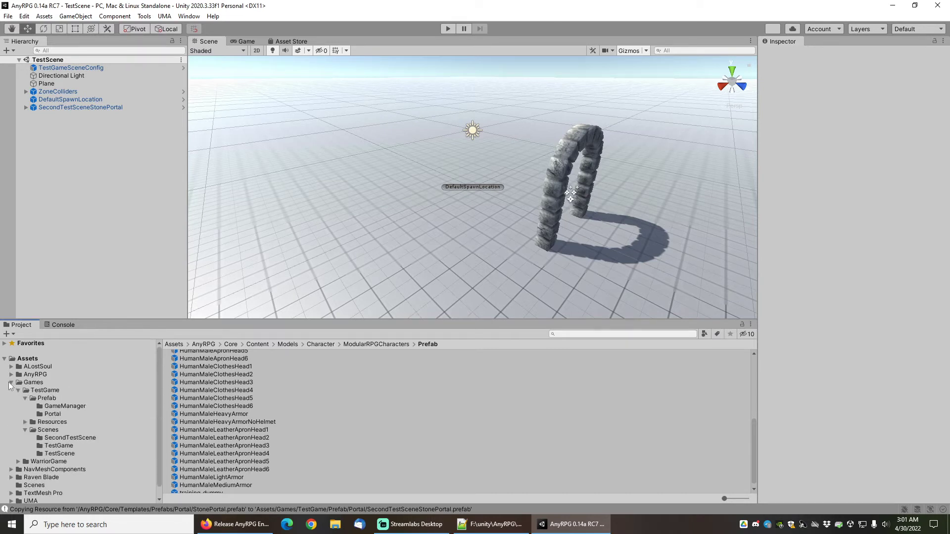
left_click(235, 524)
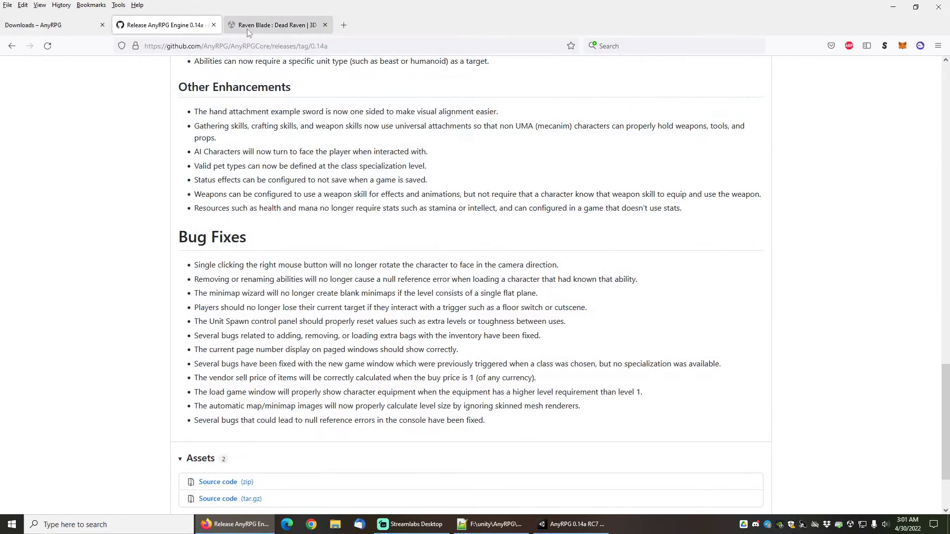
left_click(277, 25)
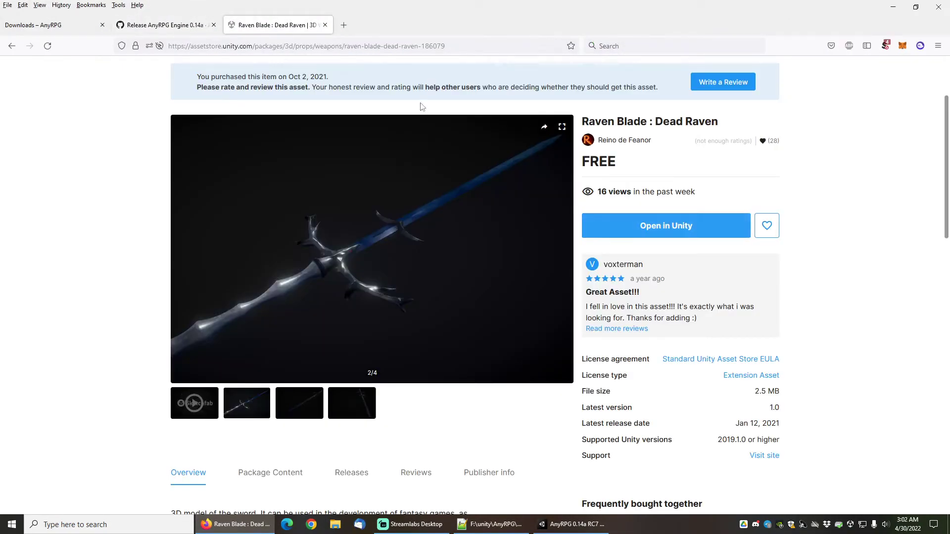
scroll(396, 129, "up", 2)
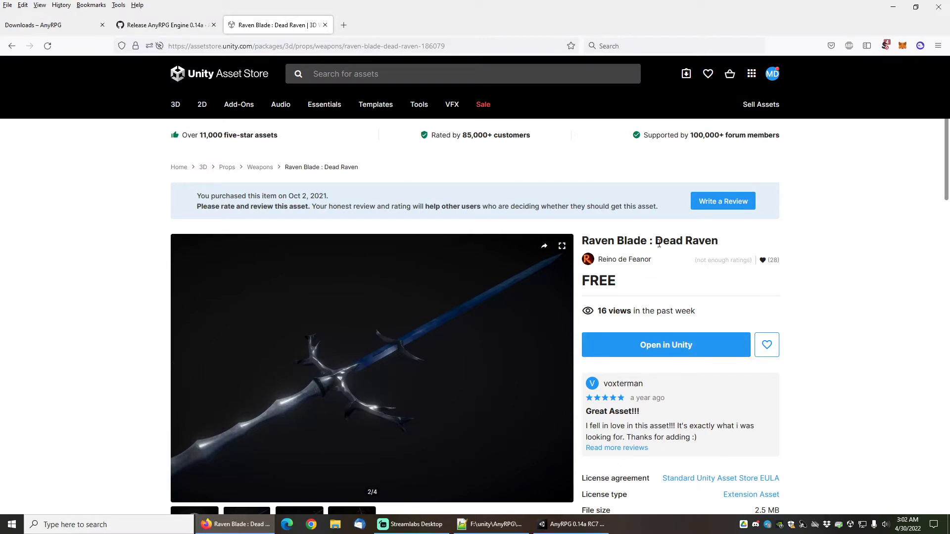
Look over the Raven Blade asset page, switch to Unity and show the Raven Blade prefab folder's contents
mouse_move(390, 104)
scroll(828, 339, "down", 3)
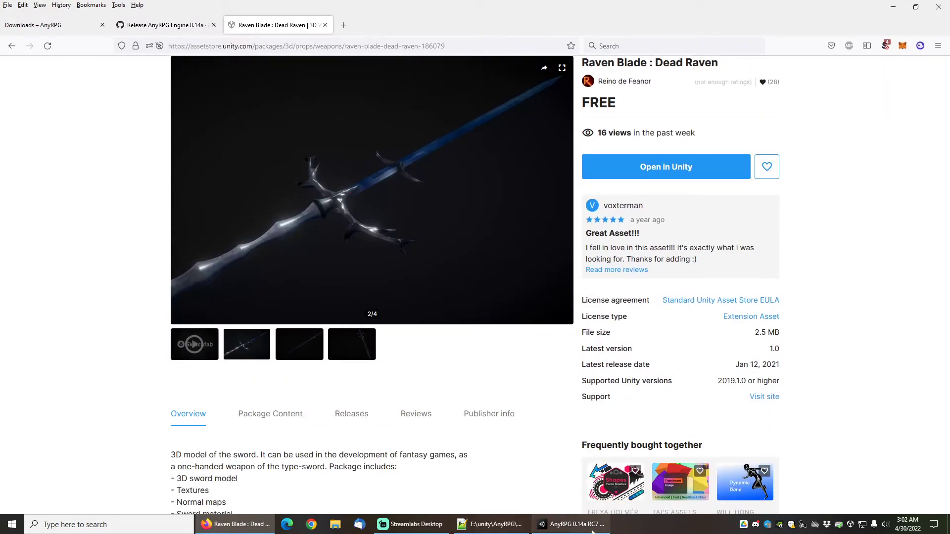
left_click(575, 524)
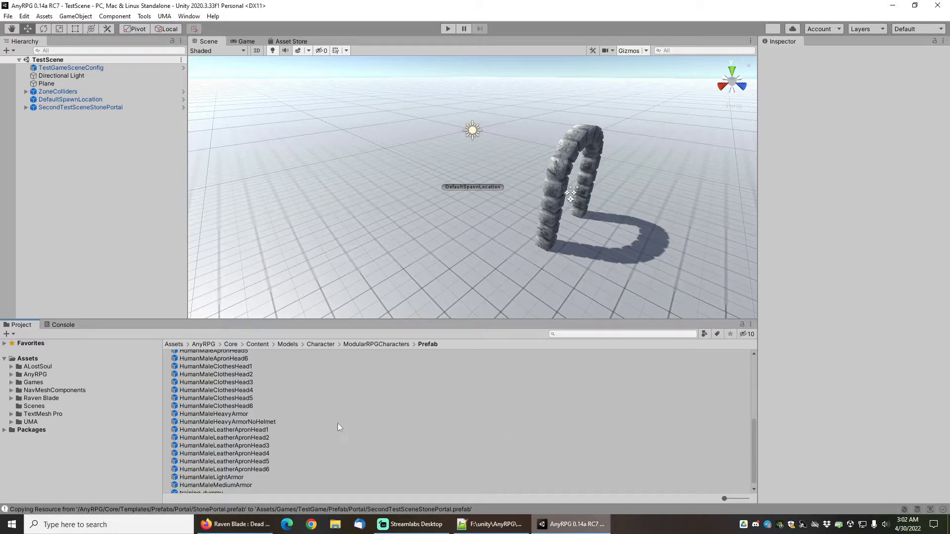
left_click(11, 398)
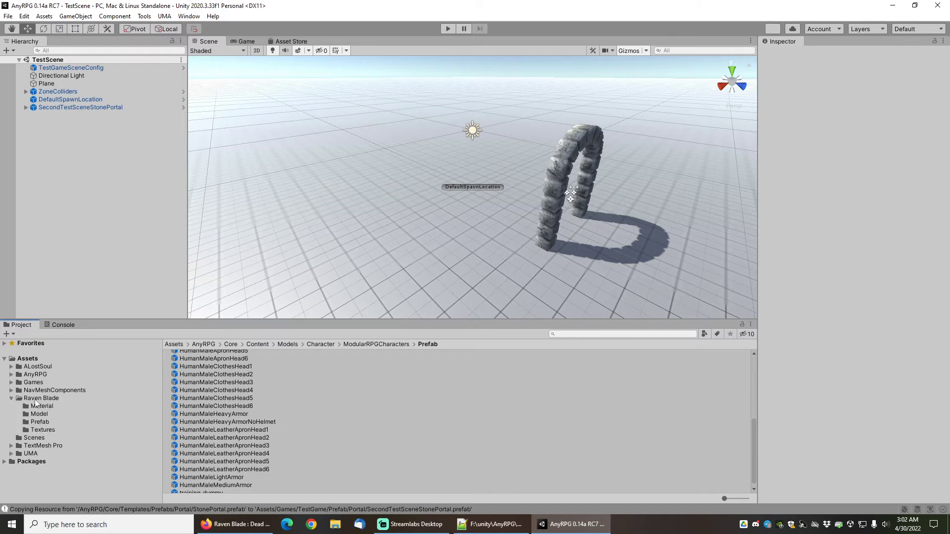
left_click(40, 422)
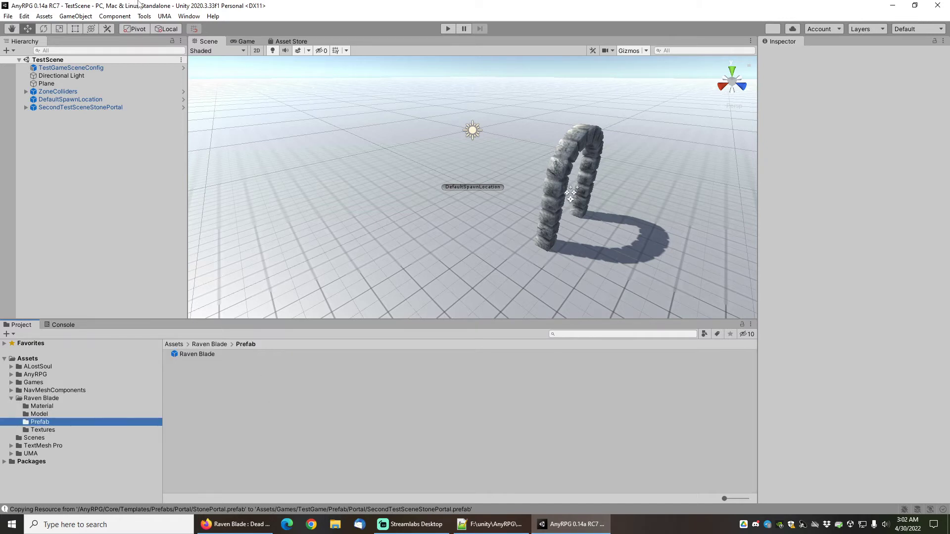
Start the New Weapon Wizard for Test Game and assign the Raven Blade prefab as the weapon prefab
left_click(144, 16)
mouse_move(161, 28)
mouse_move(248, 67)
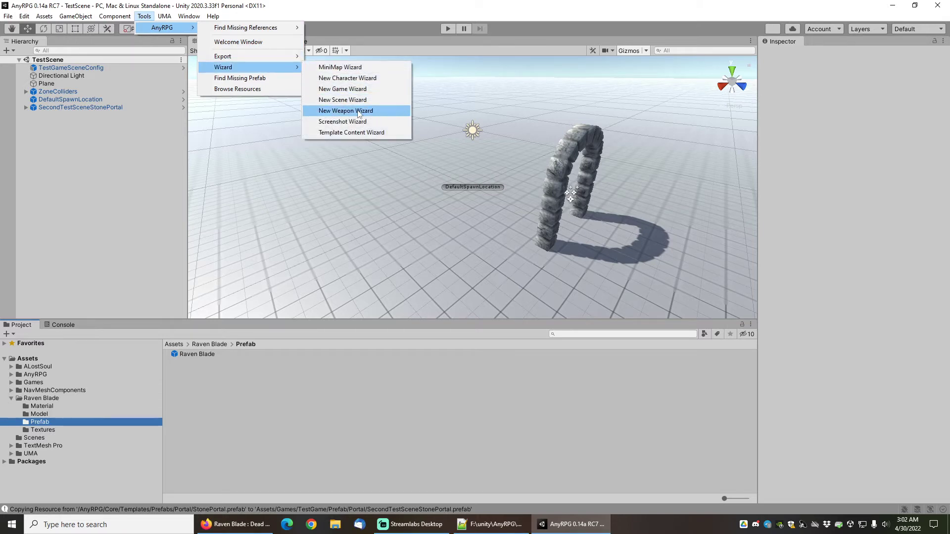
left_click(403, 111)
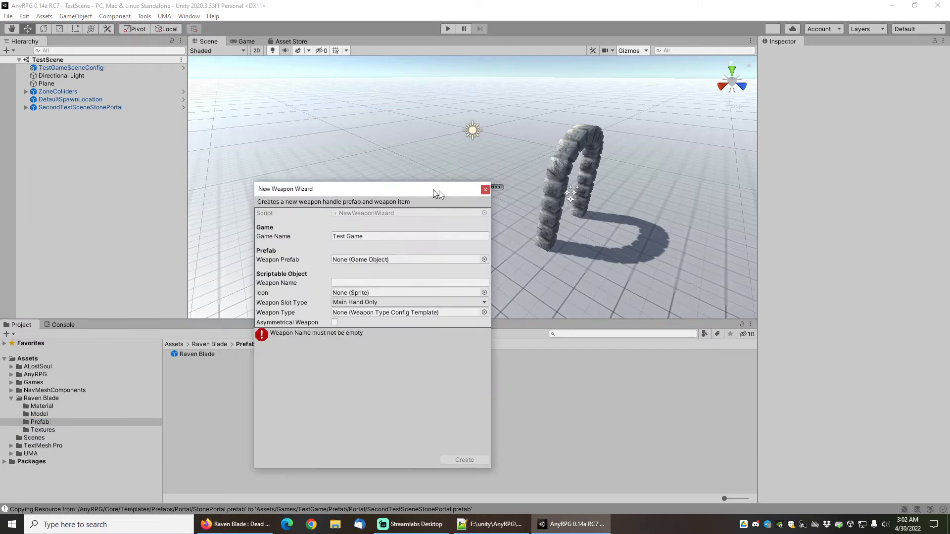
left_click_drag(443, 191, 583, 180)
left_click_drag(196, 355, 519, 256)
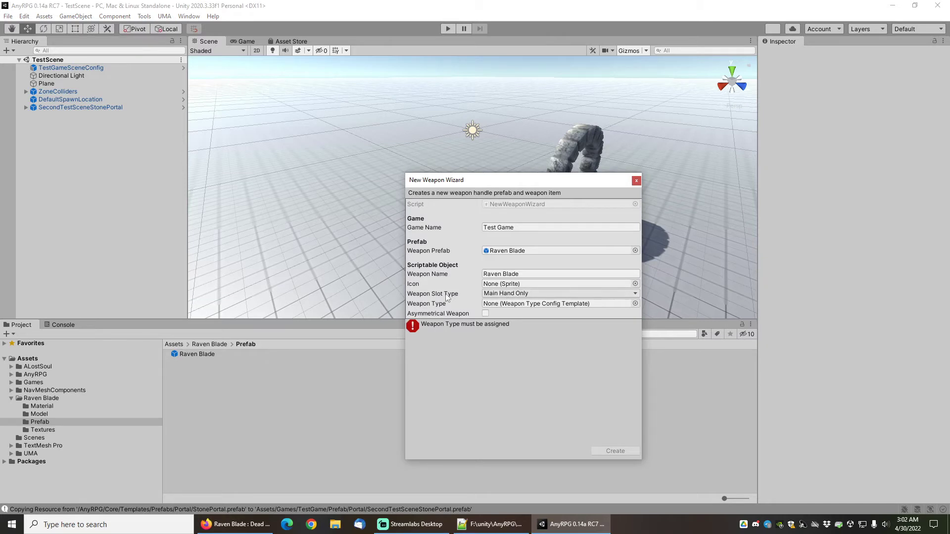
Set the weapon slot type to Two Hand and the weapon type to TwoHandSwordConfig, and create the weapon
left_click(521, 294)
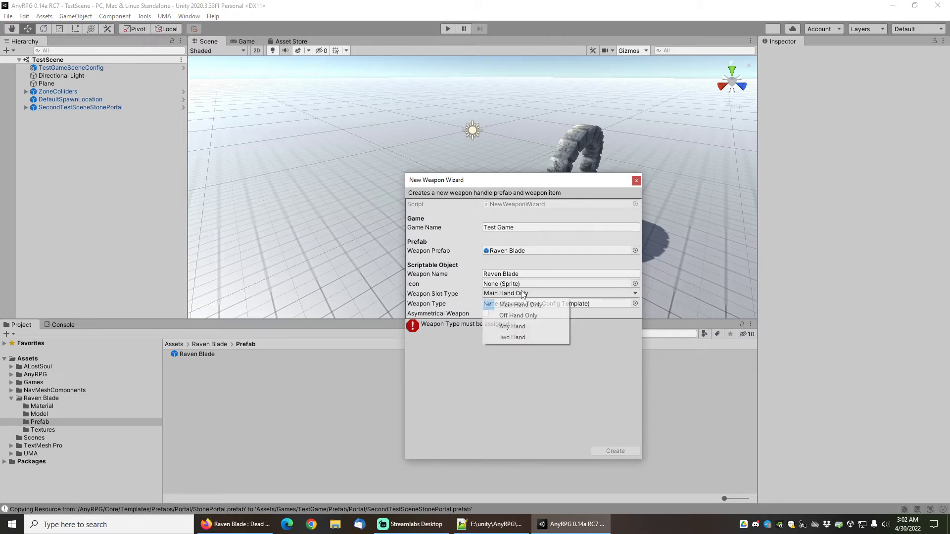
left_click(509, 338)
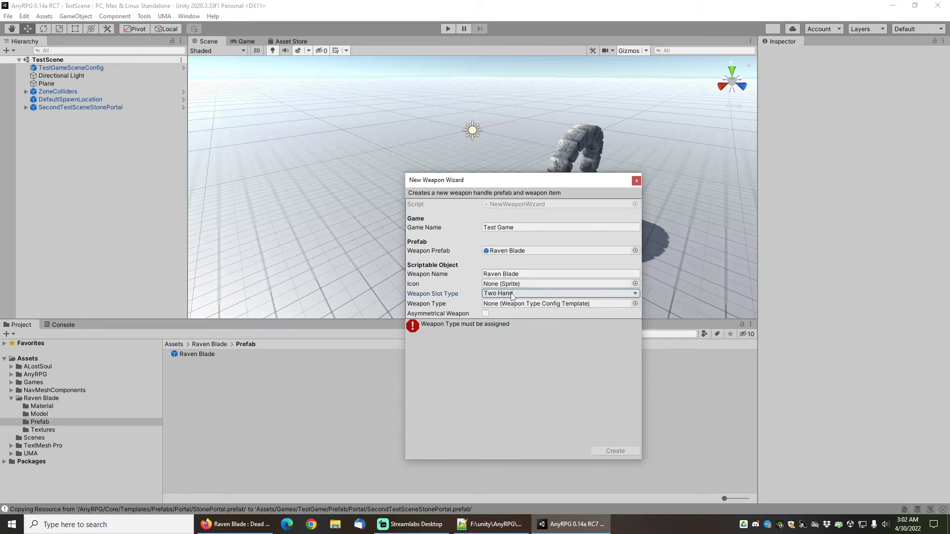
left_click(635, 303)
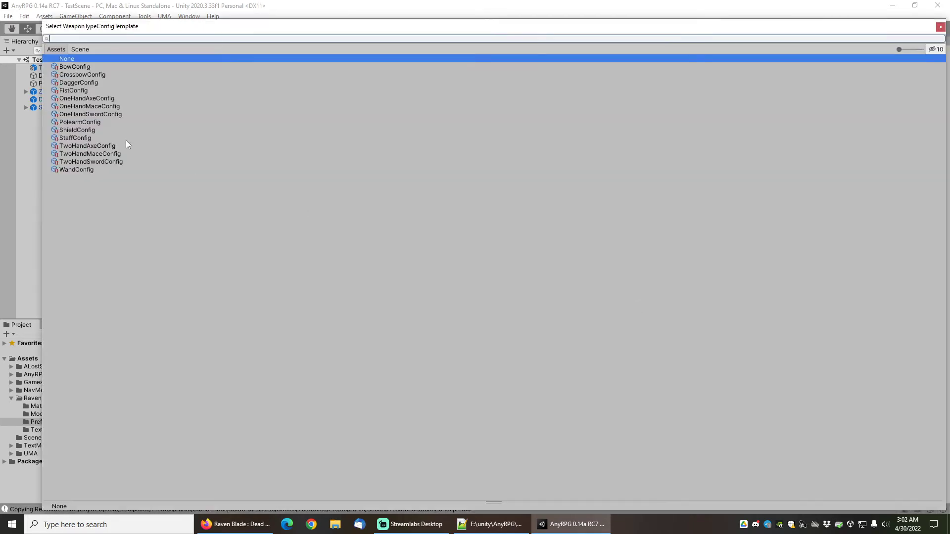
double_click(94, 162)
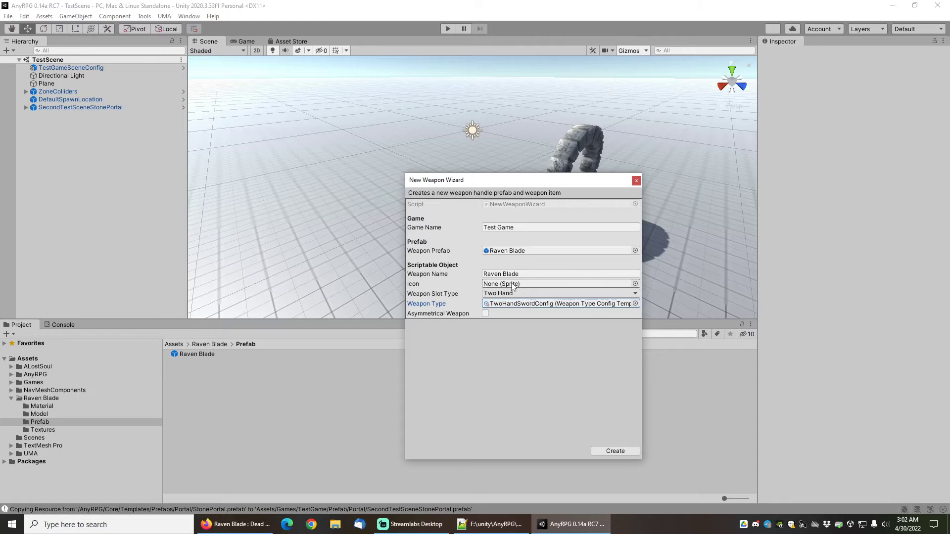
left_click(616, 451)
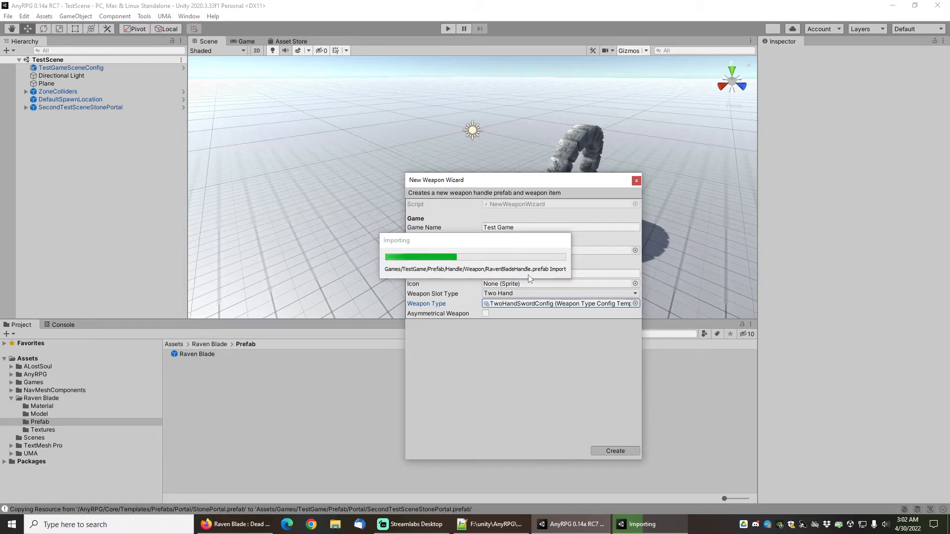
left_click(566, 281)
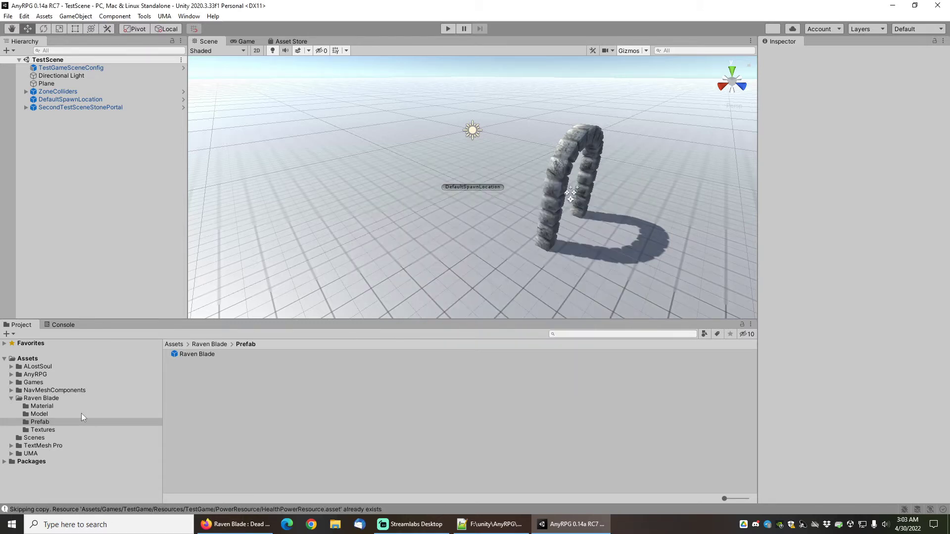
Open the RavenBladeHandle prefab from TestGame's Prefab/Handle/Weapon folder for editing
left_click(11, 383)
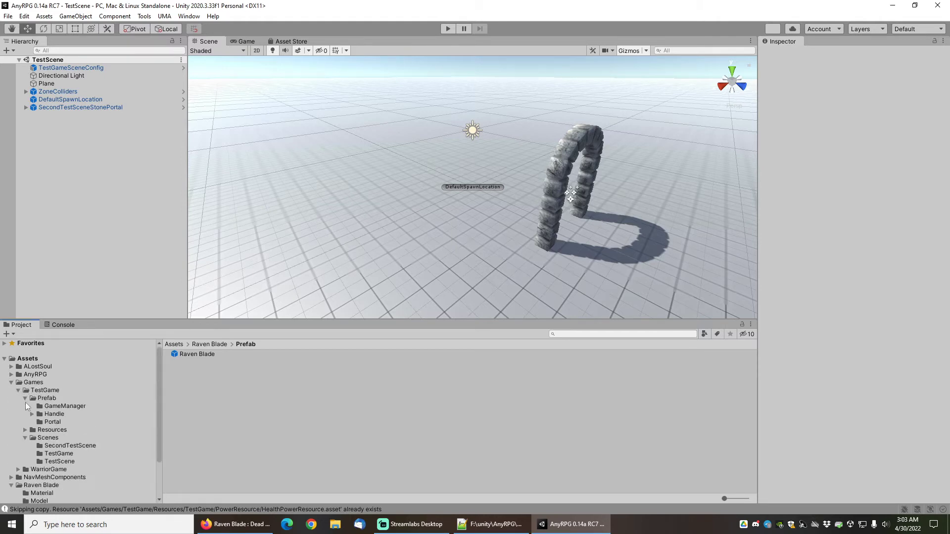
left_click(32, 414)
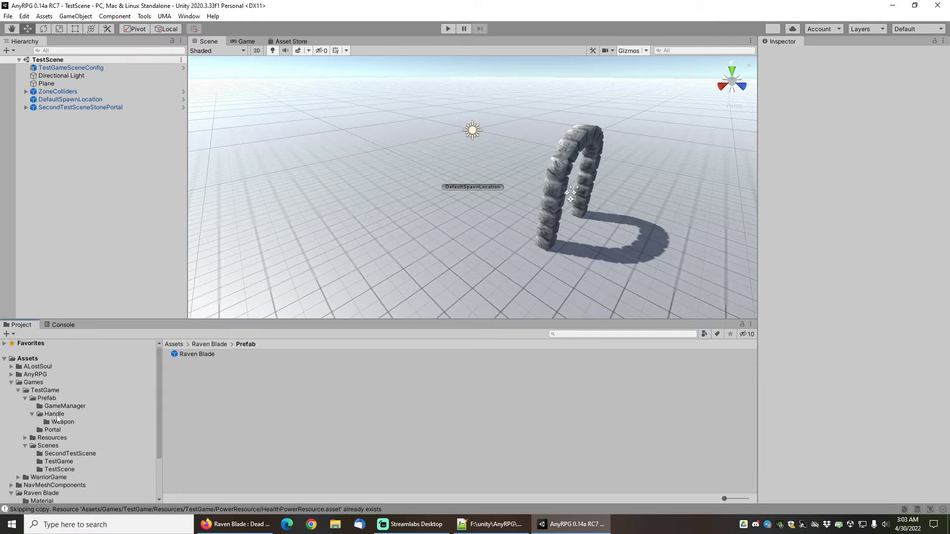
left_click(47, 414)
left_click(64, 422)
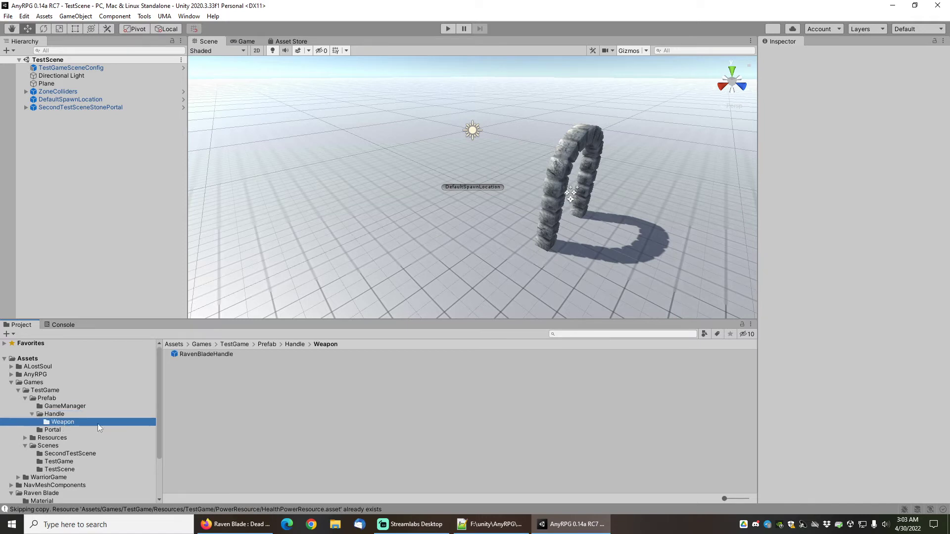
double_click(220, 354)
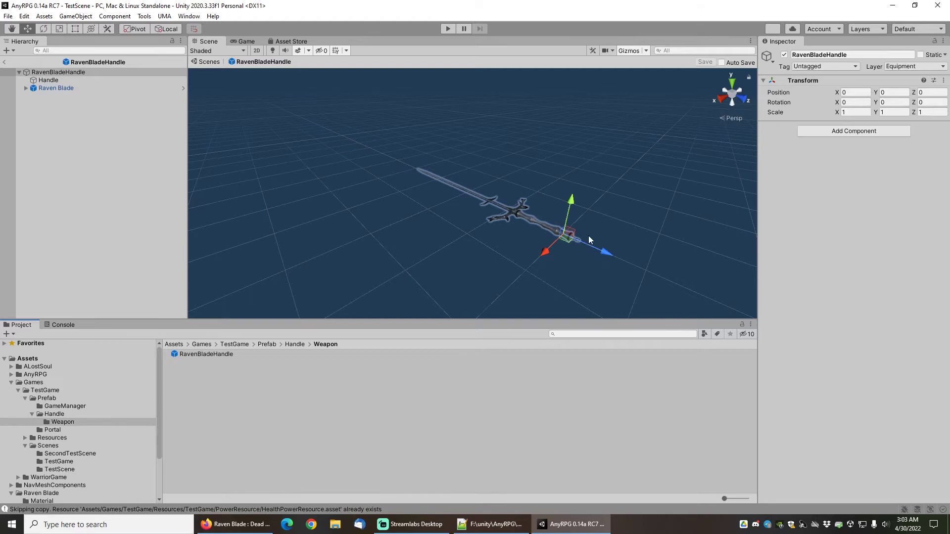
Try scaling the RavenBladeHandle root object to 0.025 on all axes and compare the sword with the Handle block
key("f")
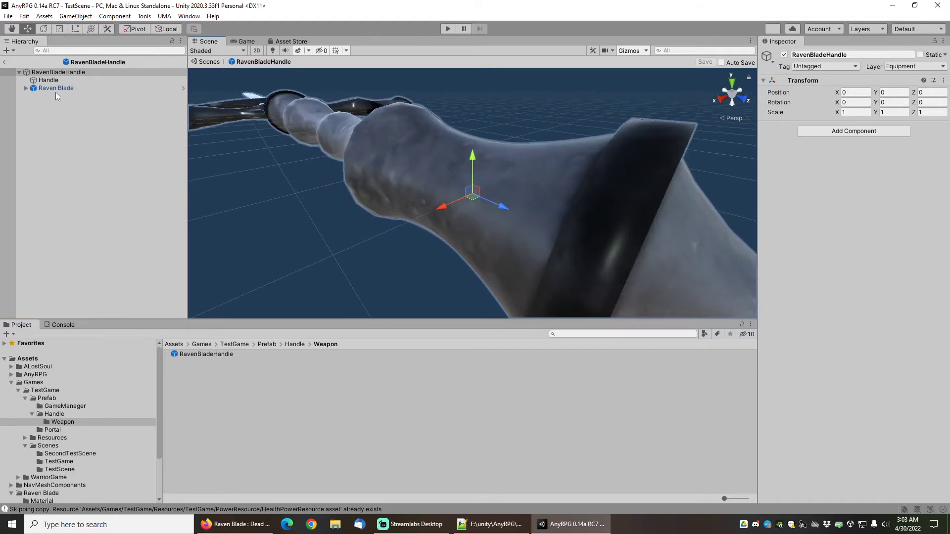
left_click(855, 113)
type("0.025")
key("Tab")
type("0.025")
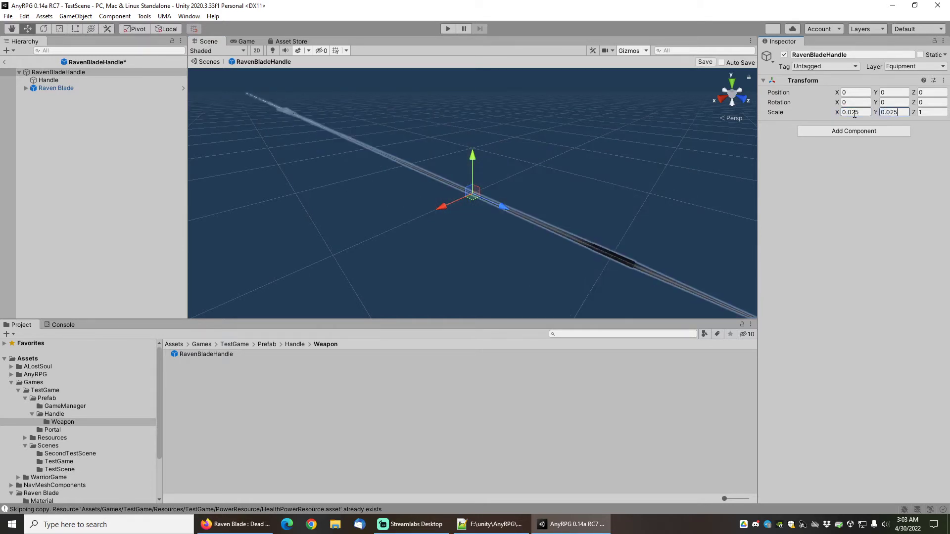
key("Tab")
type("0.025")
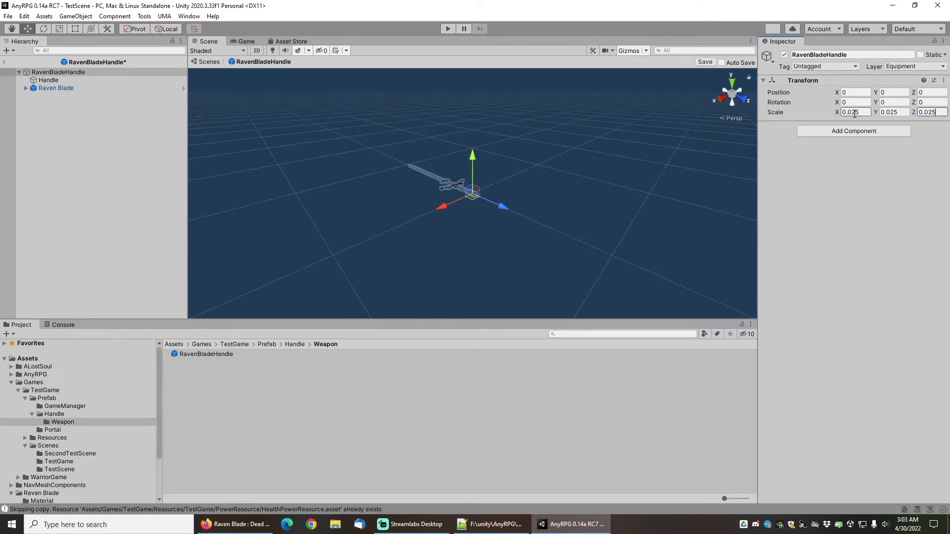
left_click(45, 79)
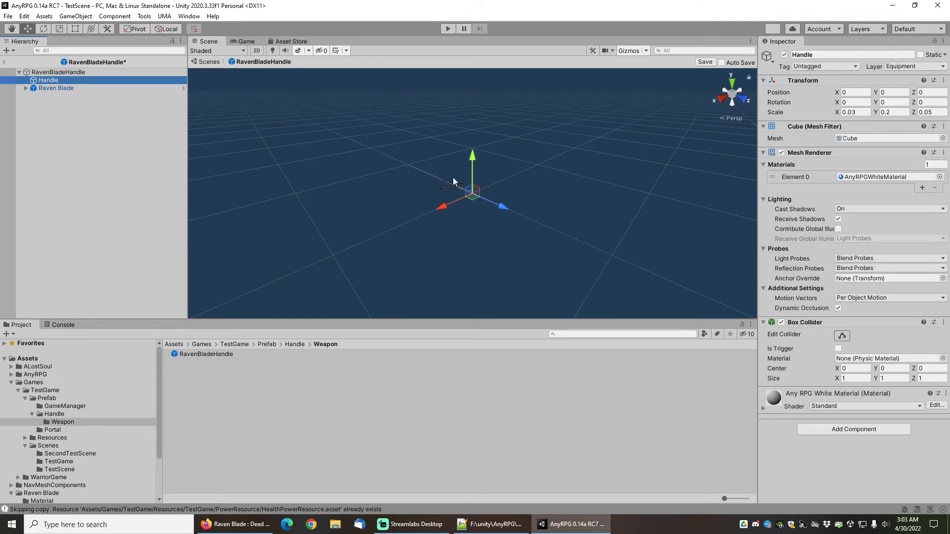
key("f")
scroll(496, 183, "down", 6)
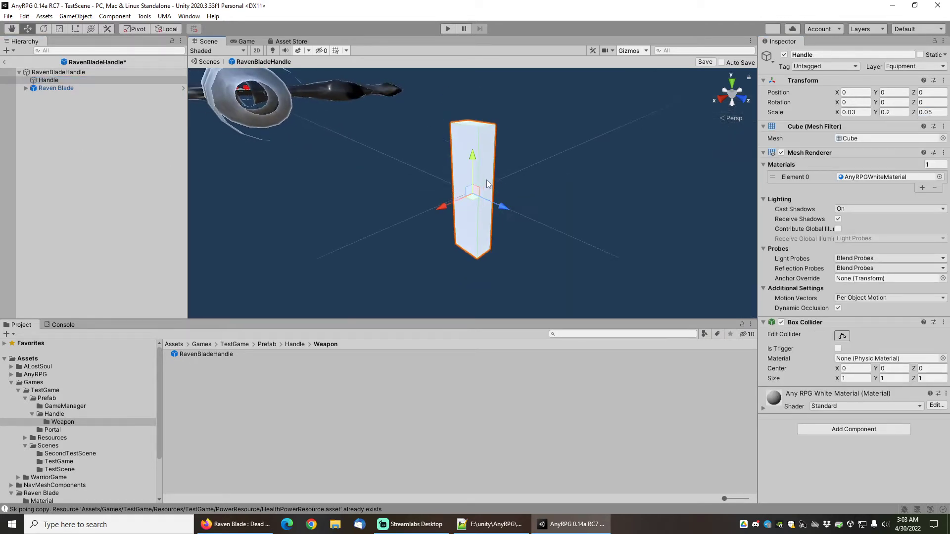
scroll(494, 179, "down", 5)
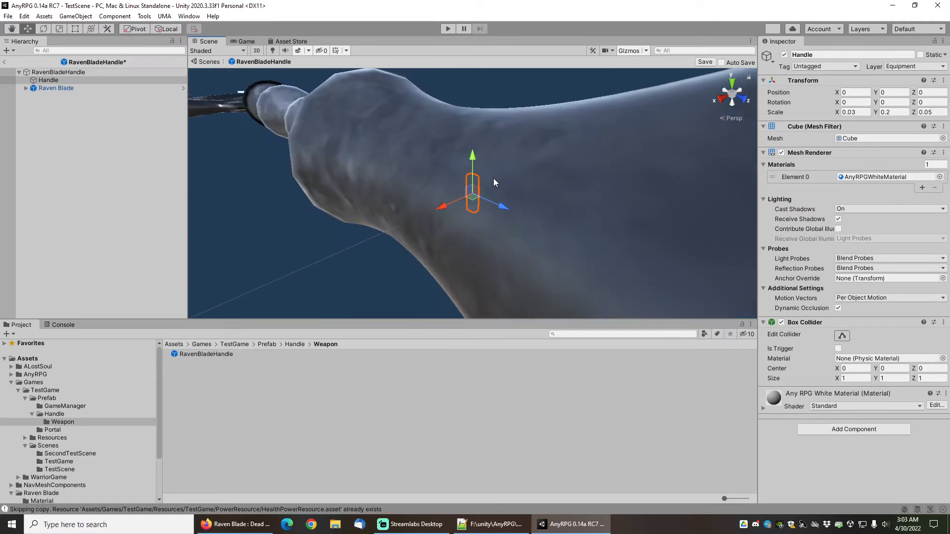
Reset the RavenBladeHandle root object's scale to 1 on X, Y and Z
left_click(61, 73)
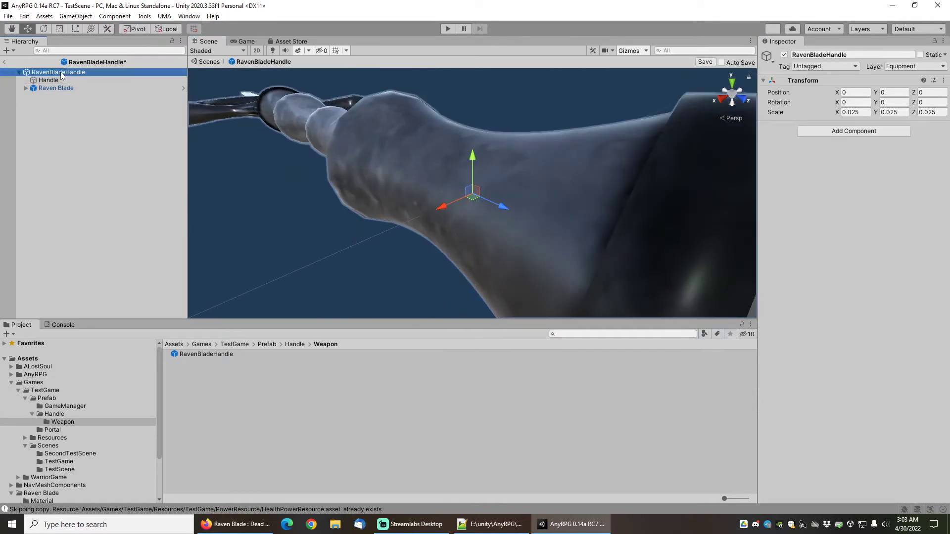
right_click(781, 112)
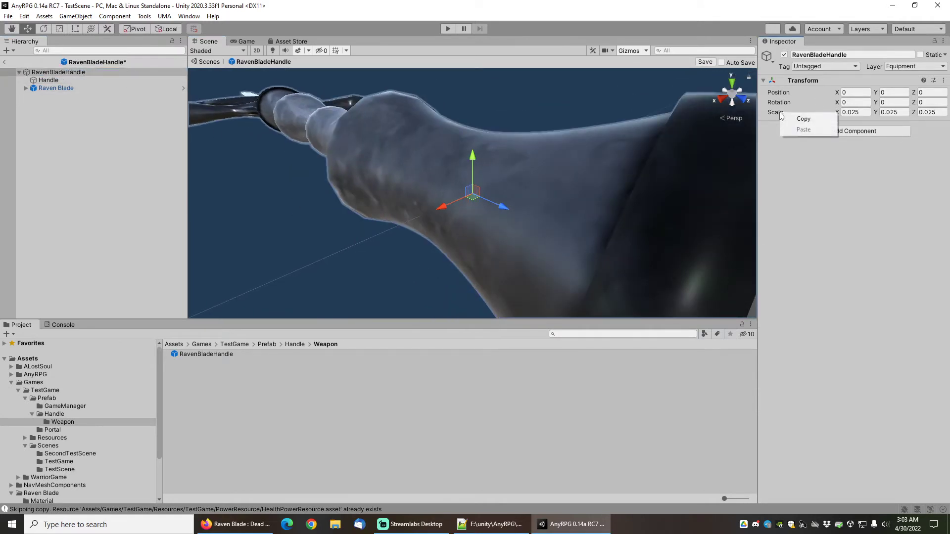
left_click(855, 112)
type("1")
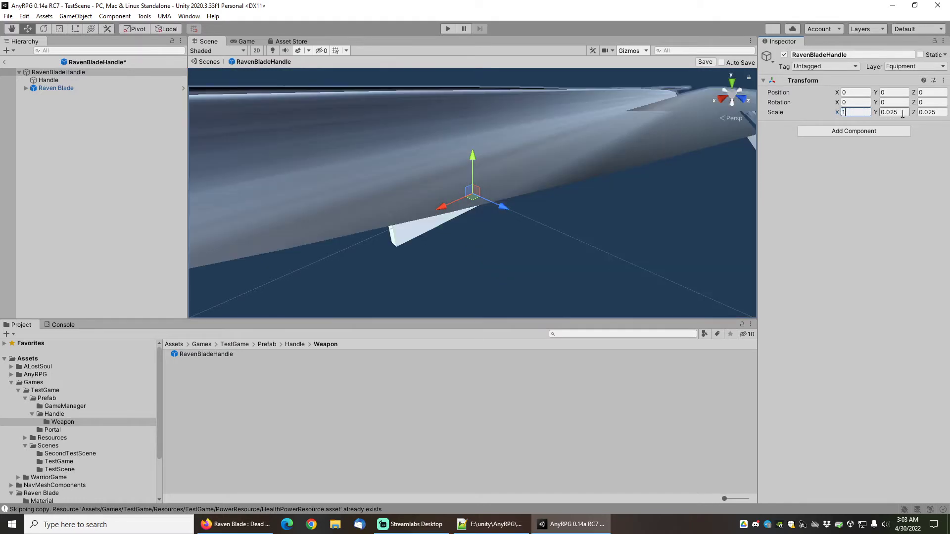
left_click(883, 113)
type("1")
left_click(940, 112)
type("1")
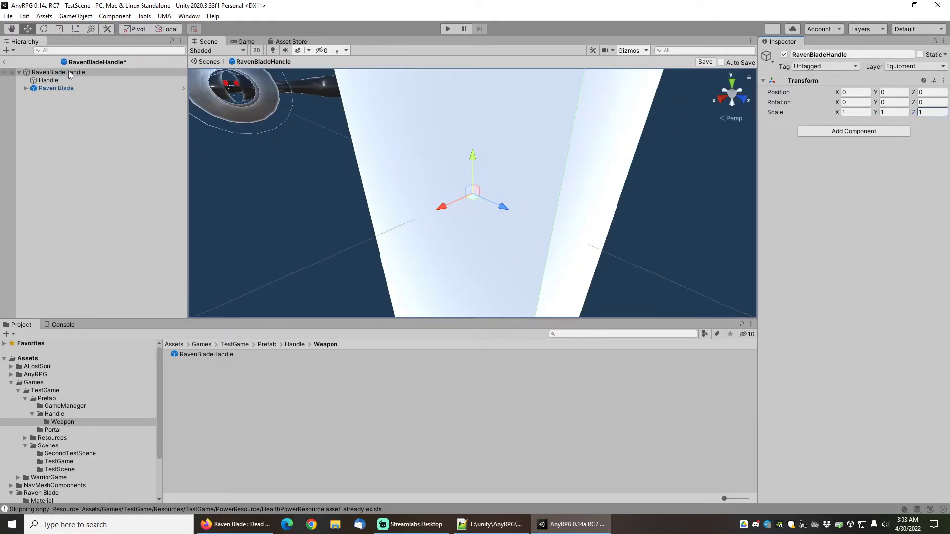
Set the scale of the Raven Blade child object to 0.025 on X, Y and Z
left_click(56, 87)
left_click(857, 121)
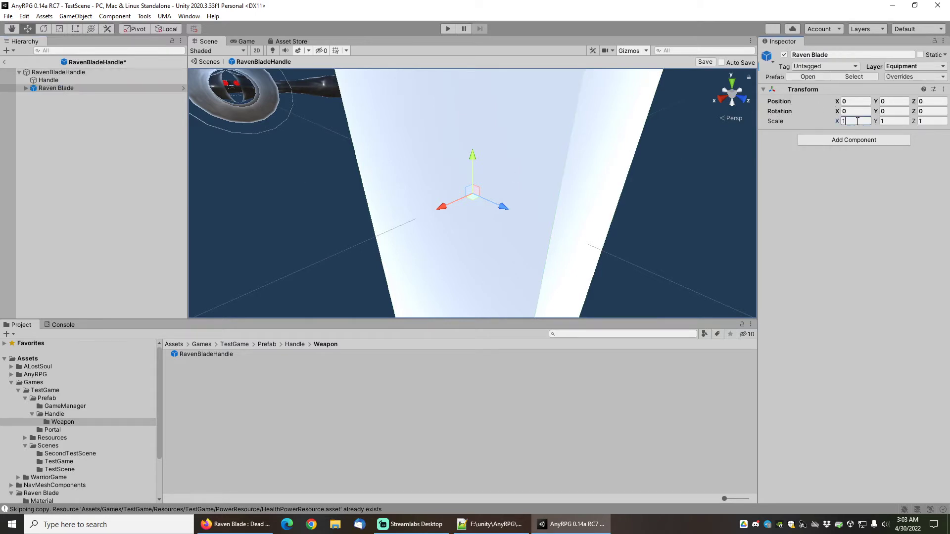
type("0.")
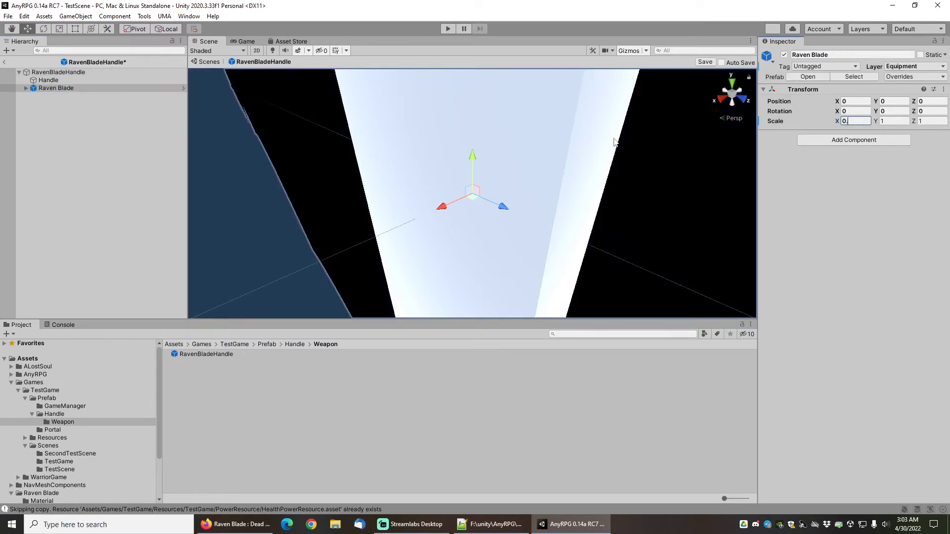
type("025")
key("Tab")
type("0.025")
key("Tab")
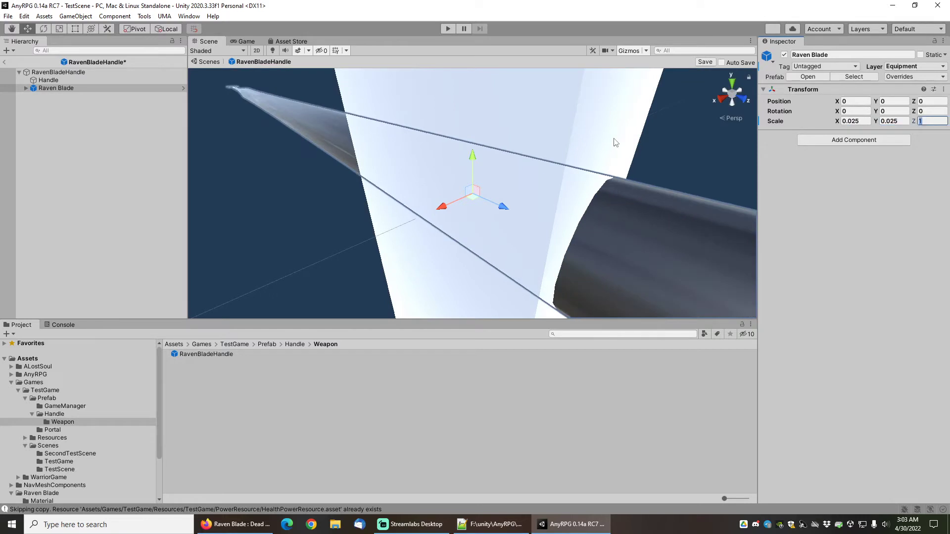
type("0.025")
Rotate the Raven Blade child object to 90 degrees on X and 90 degrees on Z so the blade points upward
scroll(494, 162, "down", 10)
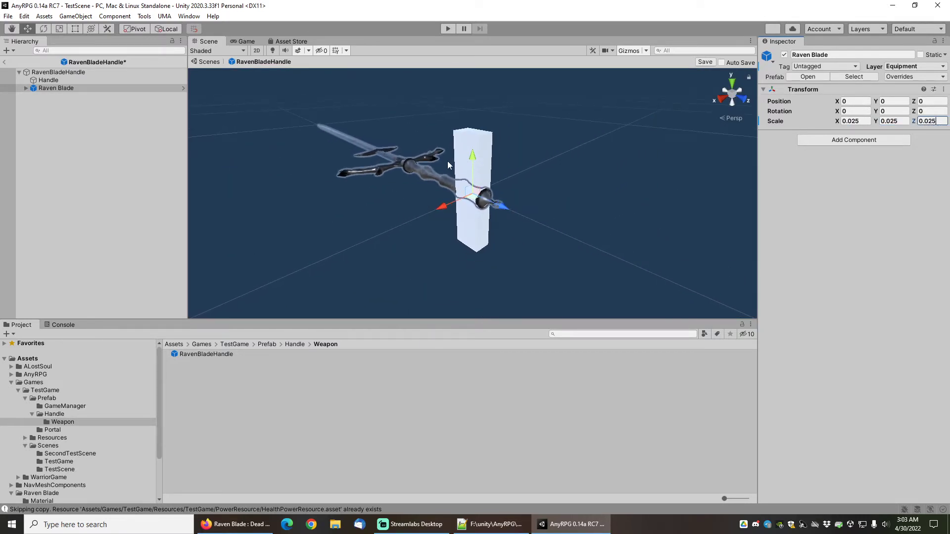
left_click_drag(363, 167, 511, 216, "alt")
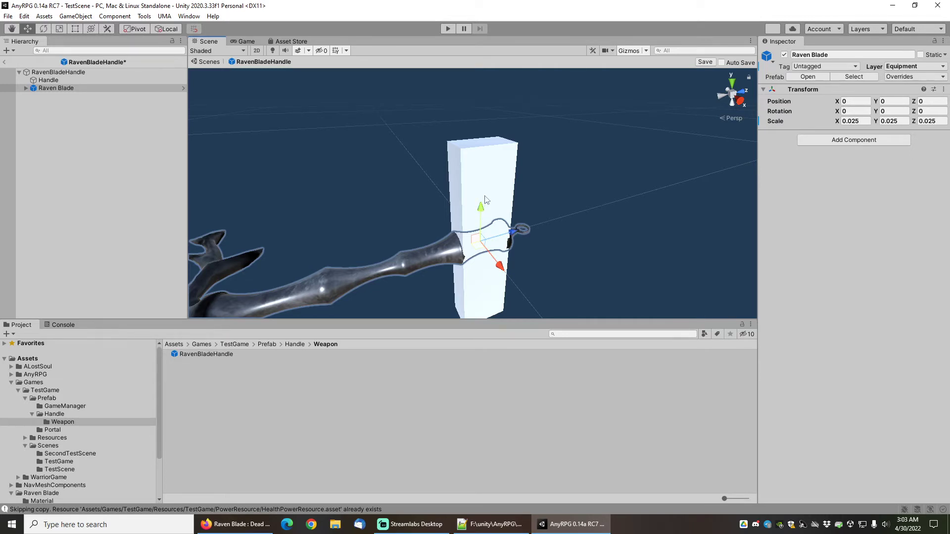
scroll(356, 188, "down", 5)
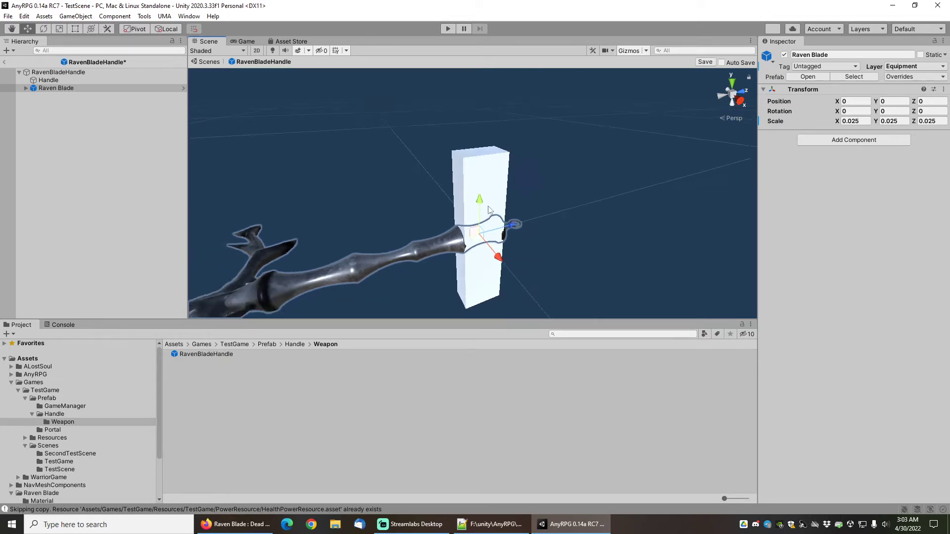
left_click(56, 88)
left_click(49, 80)
left_click(52, 88)
key("e")
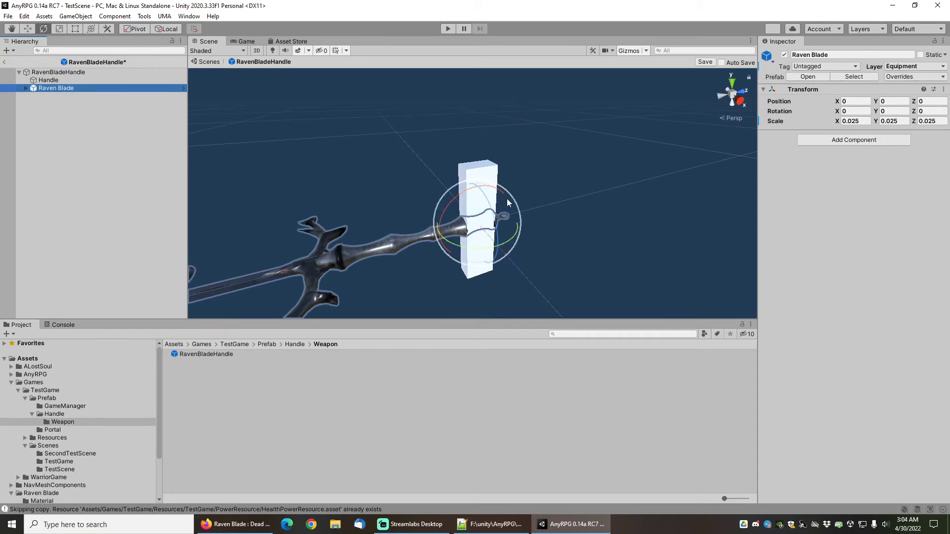
left_click_drag(446, 209, 549, 173)
left_click_drag(468, 247, 553, 222, "ctrl")
Move the Raven Blade down to a Y position of about -0.07 to align its grip with the Handle block
key("w")
left_click_drag(480, 252, 488, 281)
left_click_drag(554, 114, 531, 217, "alt")
right_click_drag(532, 218, 535, 158)
left_click_drag(535, 159, 554, 195, "alt")
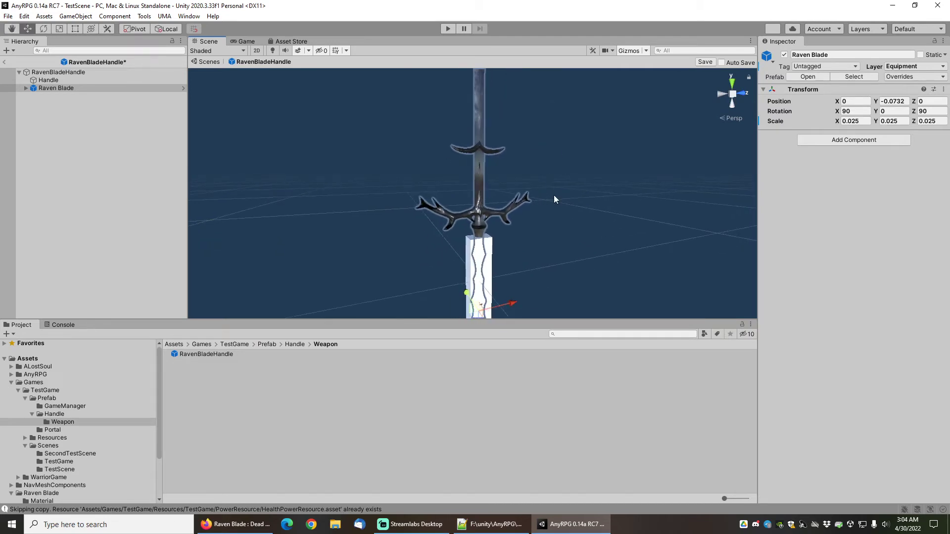
Assign the Equipment layer to the Raven Blade object and all of its child objects
left_click(51, 80)
left_click(53, 89)
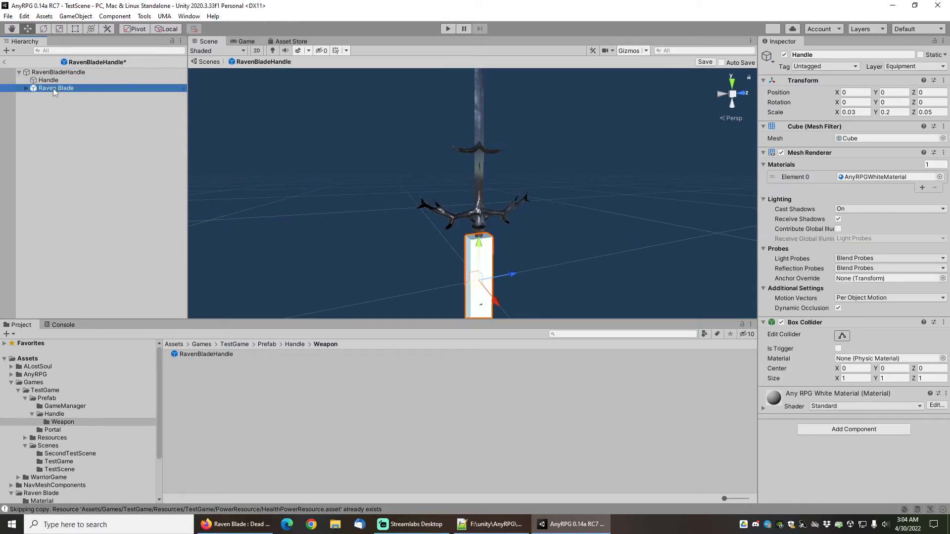
left_click(26, 88)
left_click(902, 68)
left_click(888, 240)
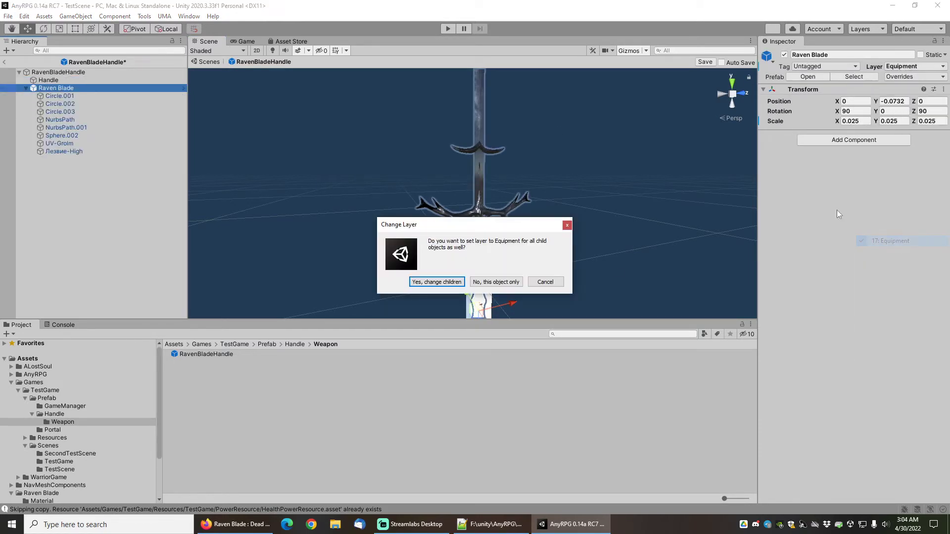
left_click(444, 280)
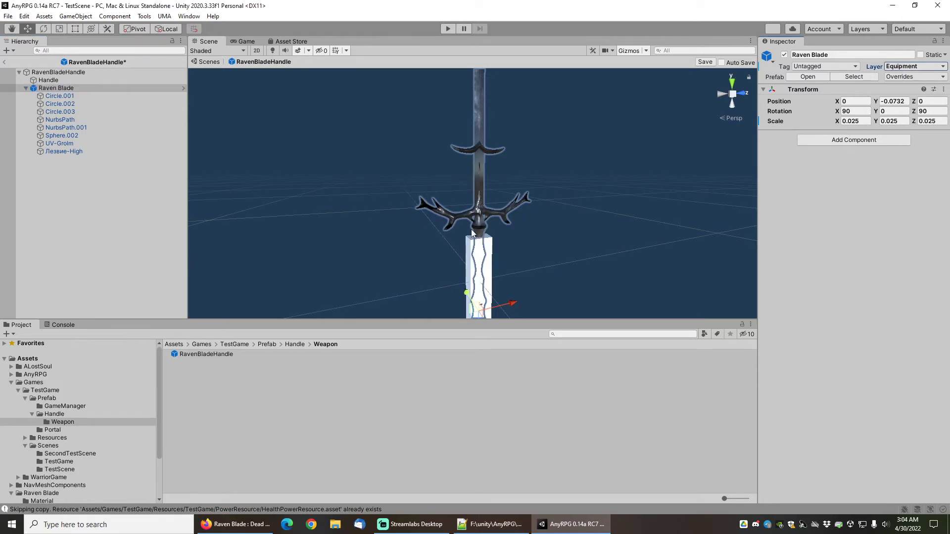
Deactivate the Handle block in the RavenBladeHandle prefab, then leave prefab editing and save the changes
scroll(454, 223, "down", 4)
scroll(451, 217, "up", 2)
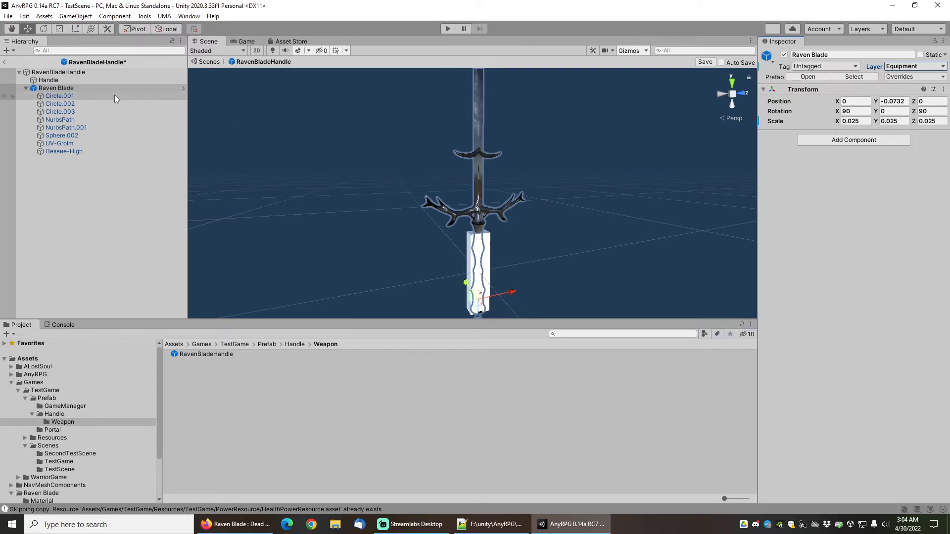
left_click(99, 80)
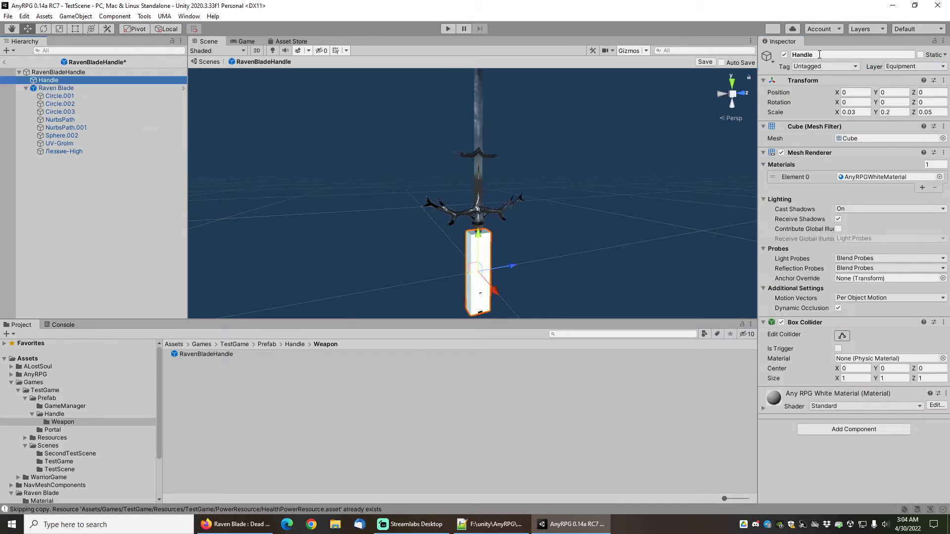
left_click(784, 55)
left_click(4, 63)
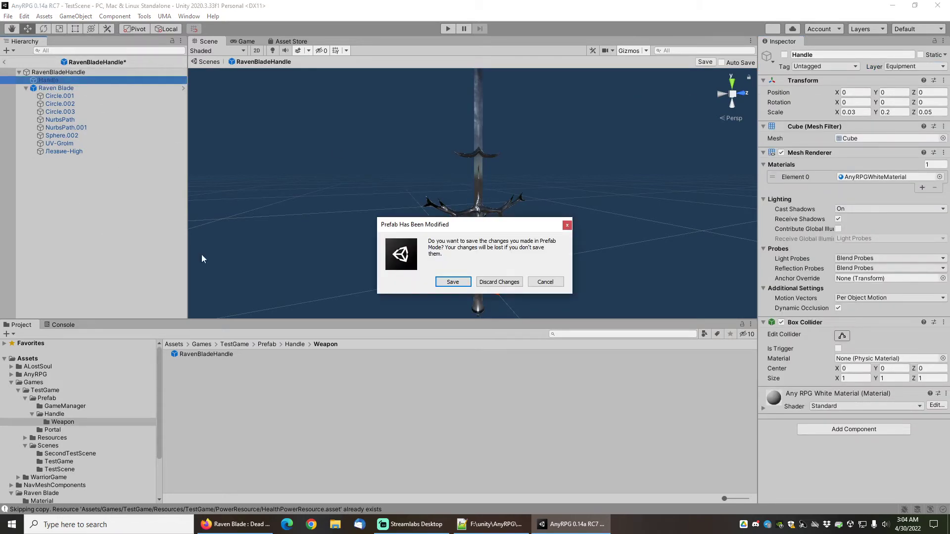
left_click(458, 285)
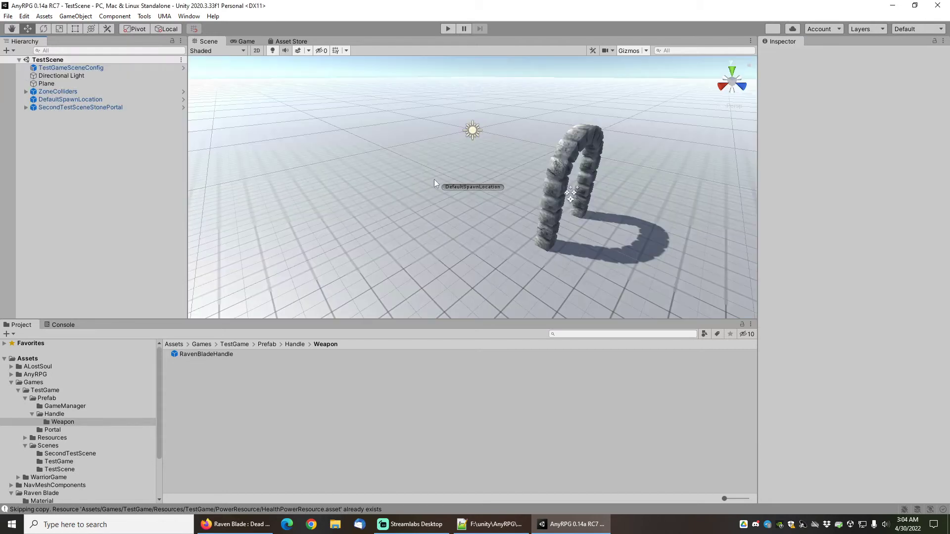
Reopen the RavenBladeHandle prefab and bring up the Screenshot Wizard beside the sword
double_click(212, 353)
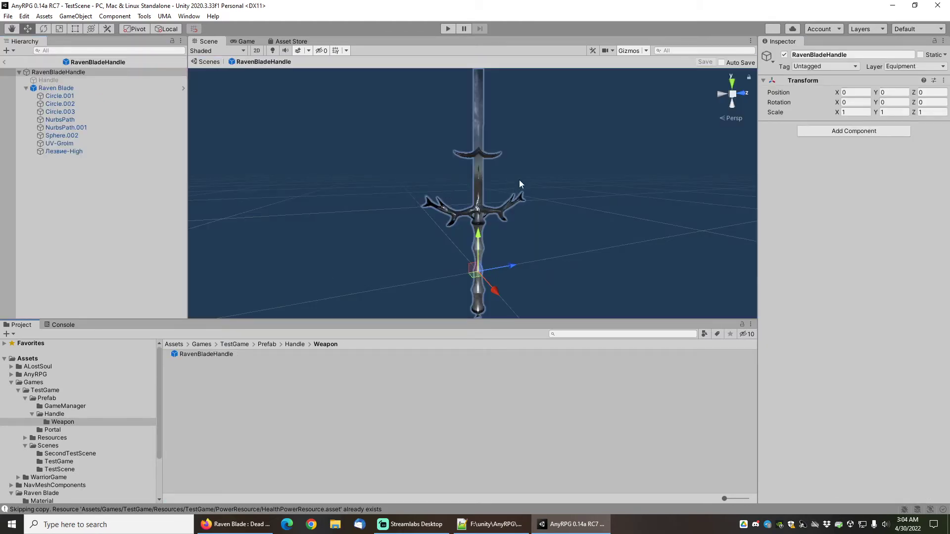
left_click(143, 16)
mouse_move(159, 28)
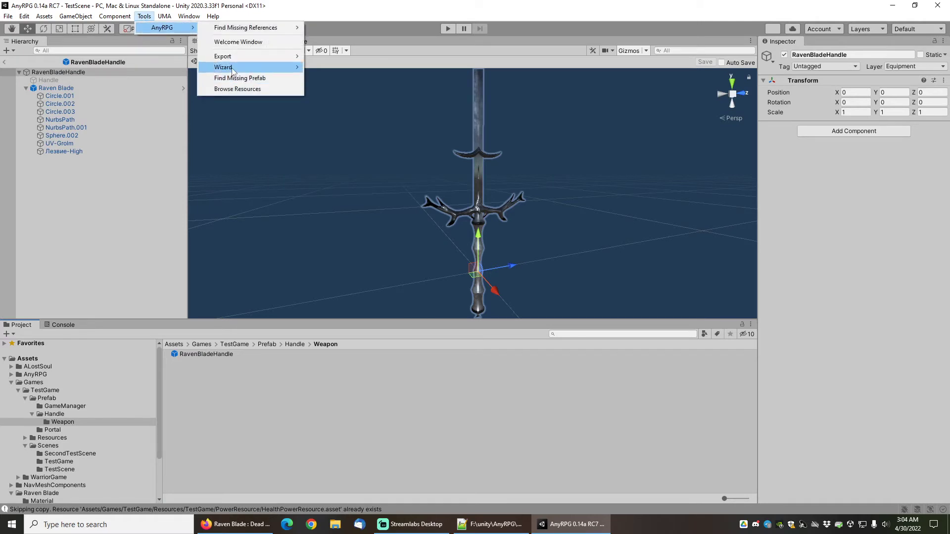
mouse_move(233, 69)
left_click(342, 123)
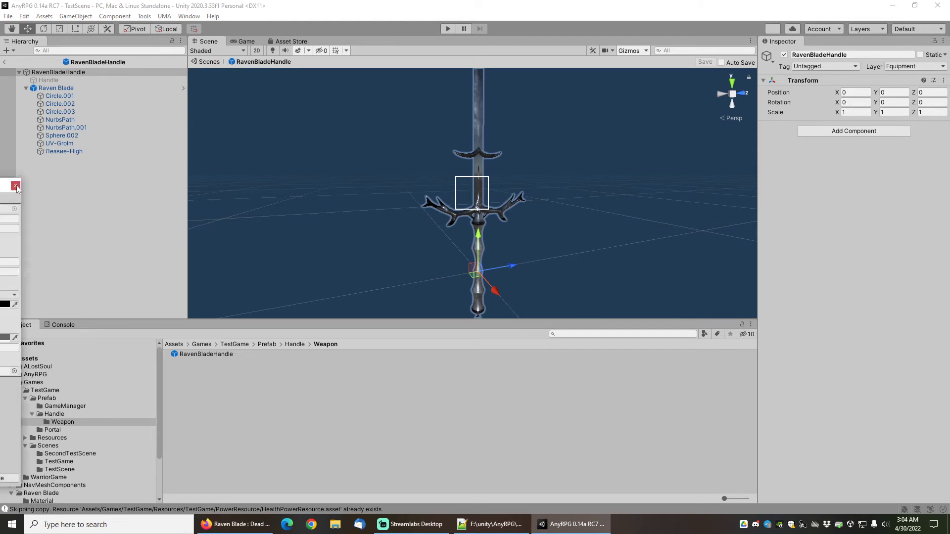
left_click_drag(126, 176, 702, 135)
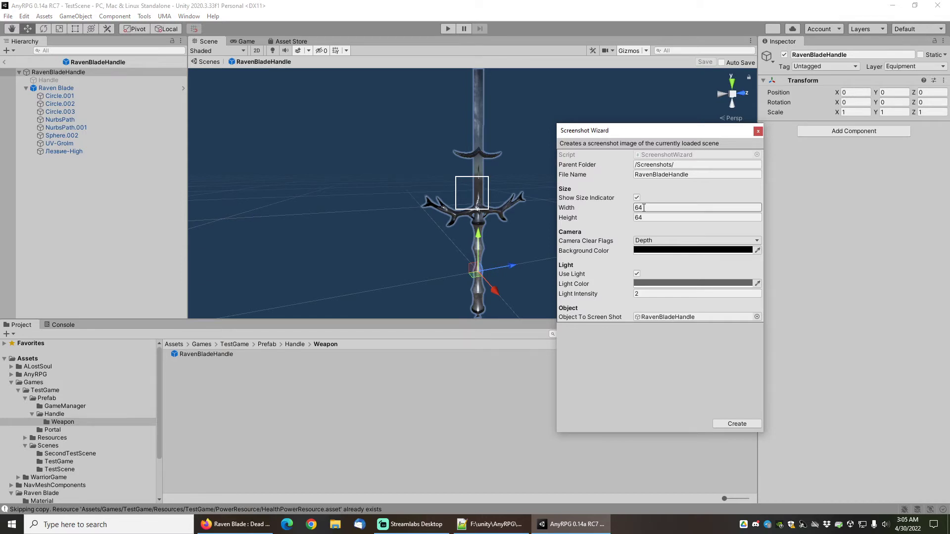
Tilt the Raven Blade to 45 degrees on X and frame it around the screenshot size indicator
left_click(56, 88)
key("e")
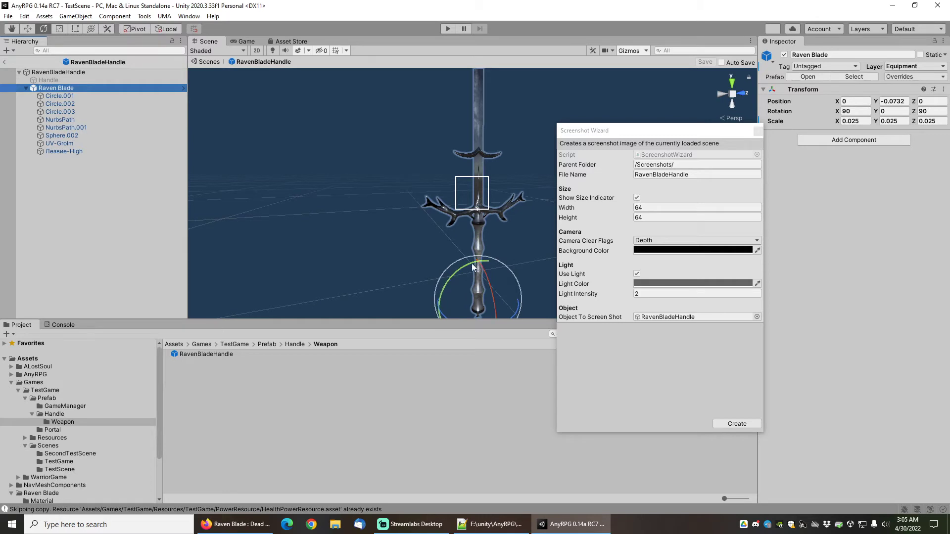
left_click_drag(464, 265, 428, 284)
scroll(406, 206, "down", 5)
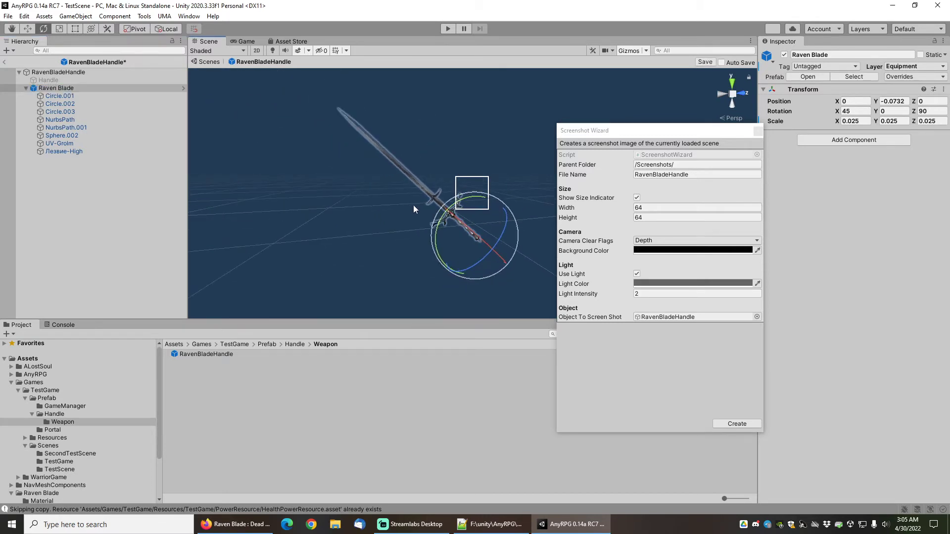
scroll(433, 179, "down", 5)
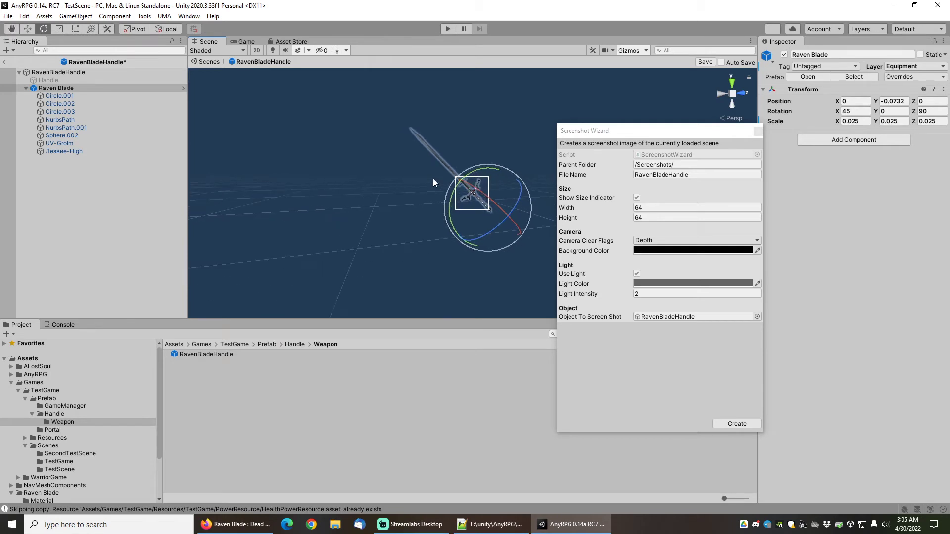
scroll(429, 177, "down", 2)
middle_click_drag(427, 175, 432, 179)
scroll(432, 178, "down", 2)
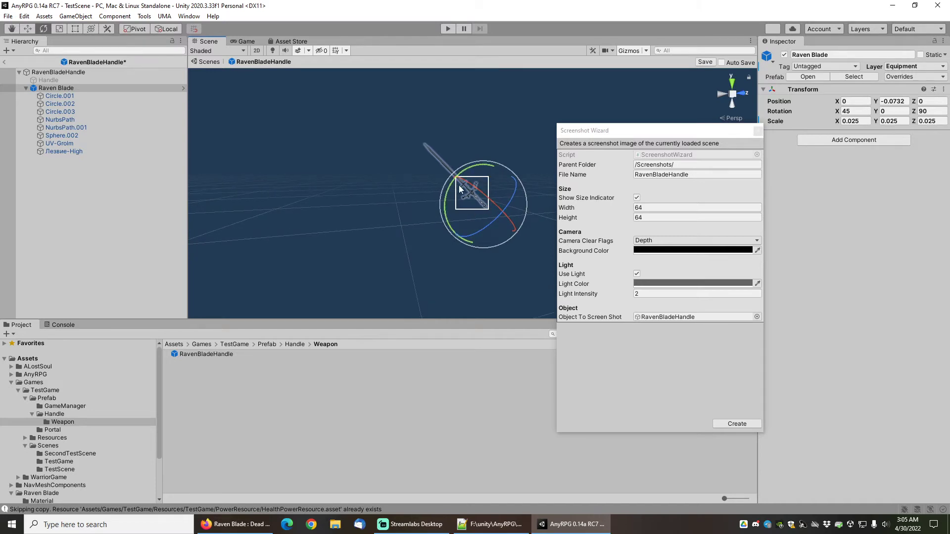
Name the screenshot file RavenBlade and create the 64 by 64 image
left_click(695, 176)
left_click(668, 174)
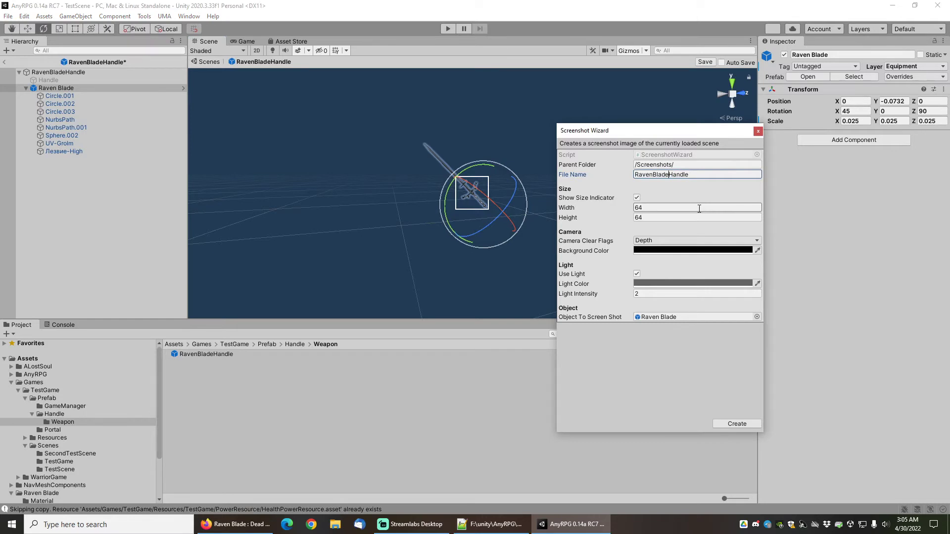
key("shift+End")
key("Delete")
left_click(731, 426)
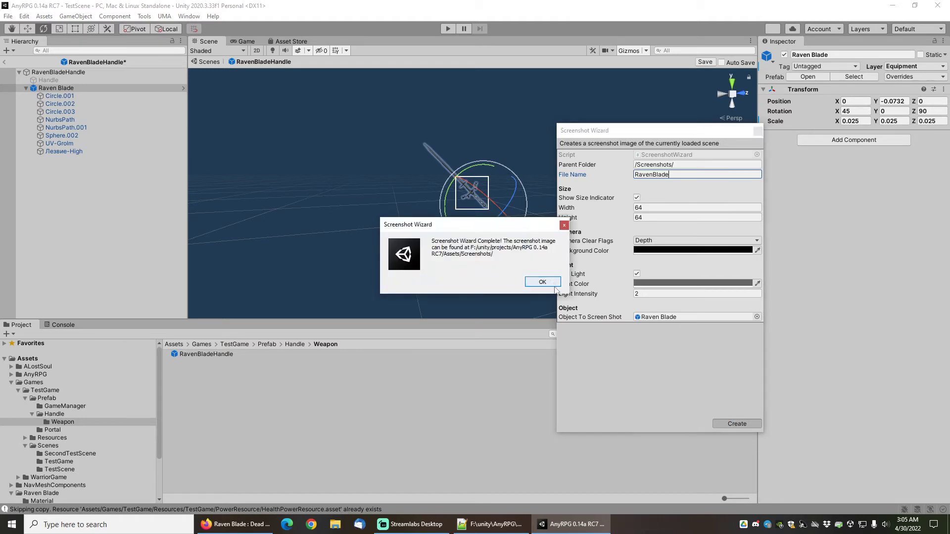
left_click(546, 282)
Change the texture type of the RavenBlade image in the Screenshots folder to Sprite (2D and UI) and apply it
scroll(84, 438, "down", 3)
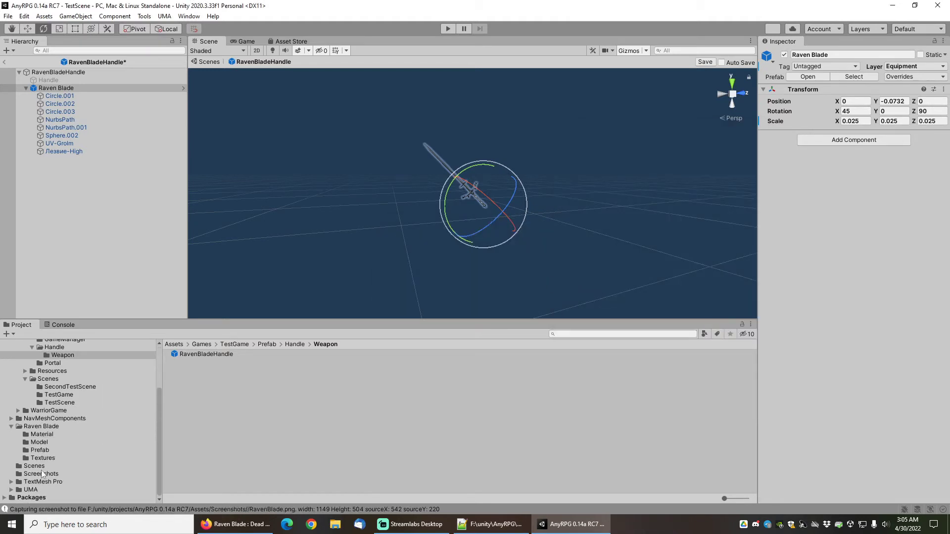
left_click(41, 474)
left_click(197, 354)
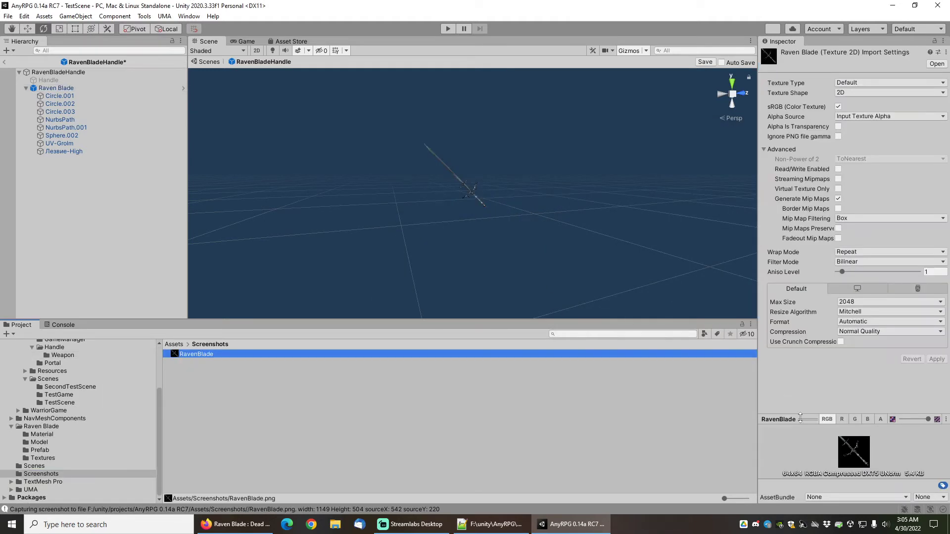
left_click(877, 83)
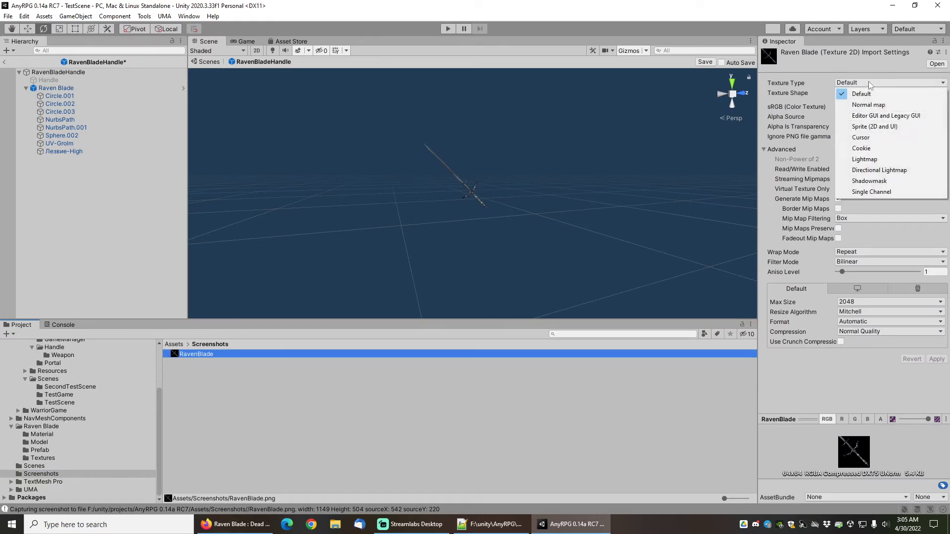
left_click(879, 127)
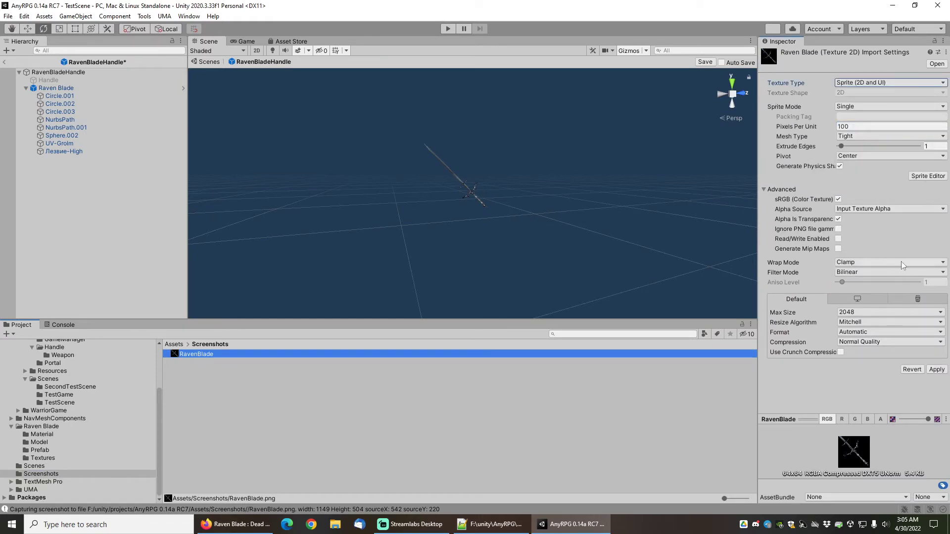
left_click(935, 370)
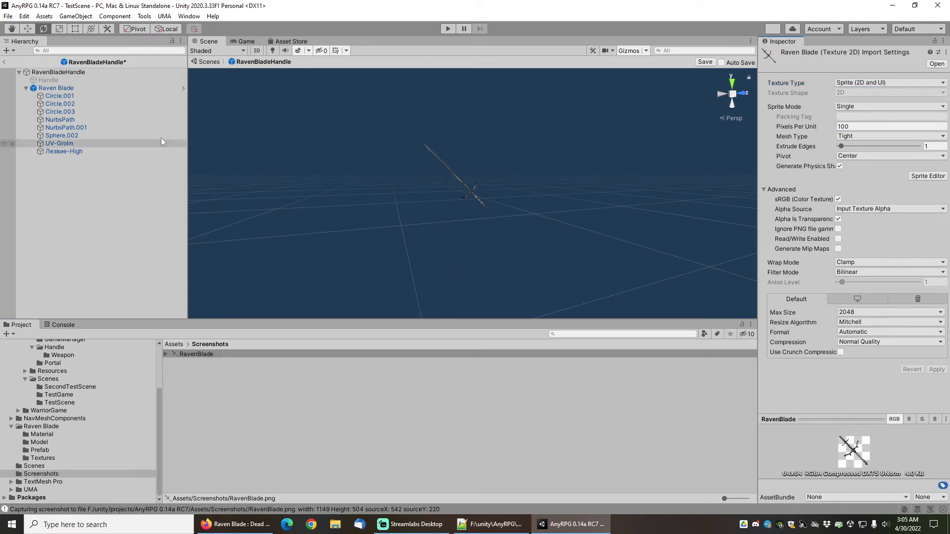
Open the RavenBladeItem asset in TestGame's Resources under Item, Equipment, Weapon
scroll(70, 410, "up", 3)
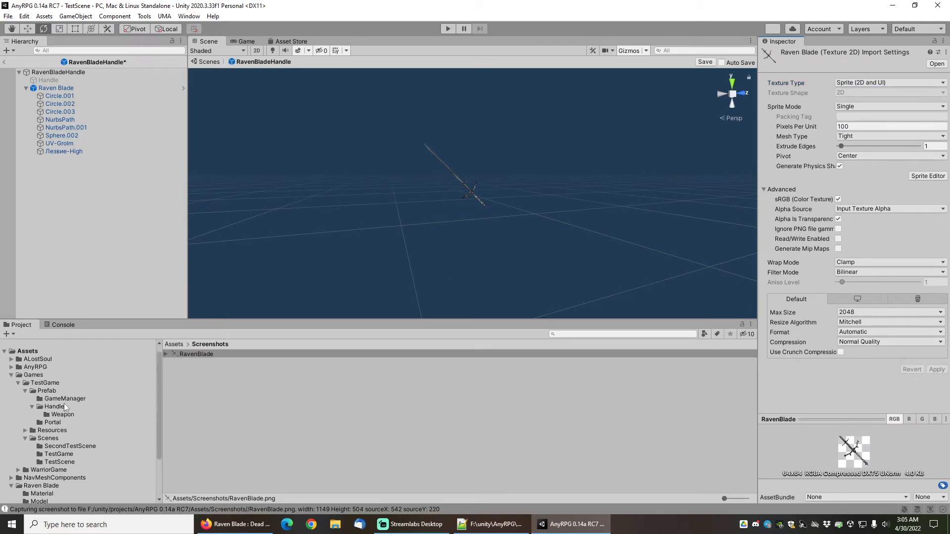
left_click(26, 437)
scroll(26, 436, "down", 3)
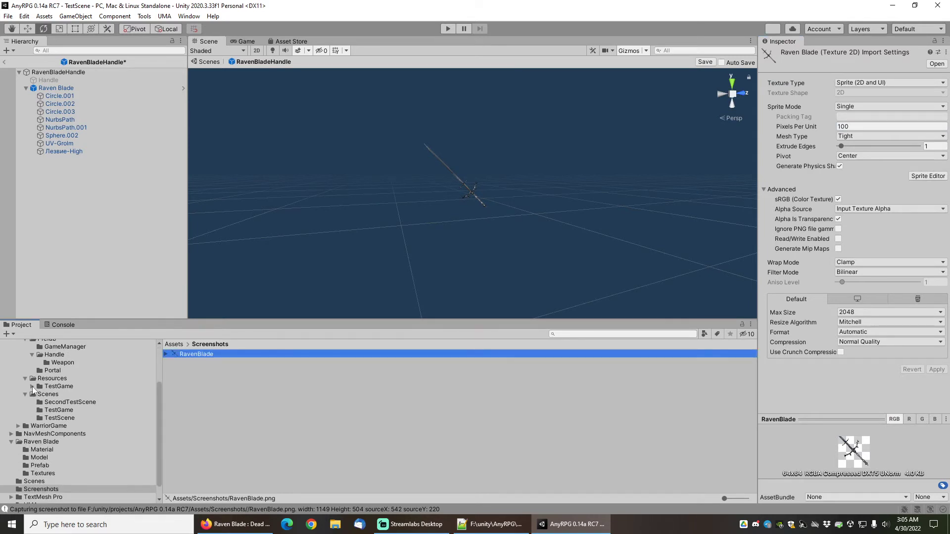
left_click(33, 386)
scroll(35, 414, "down", 5)
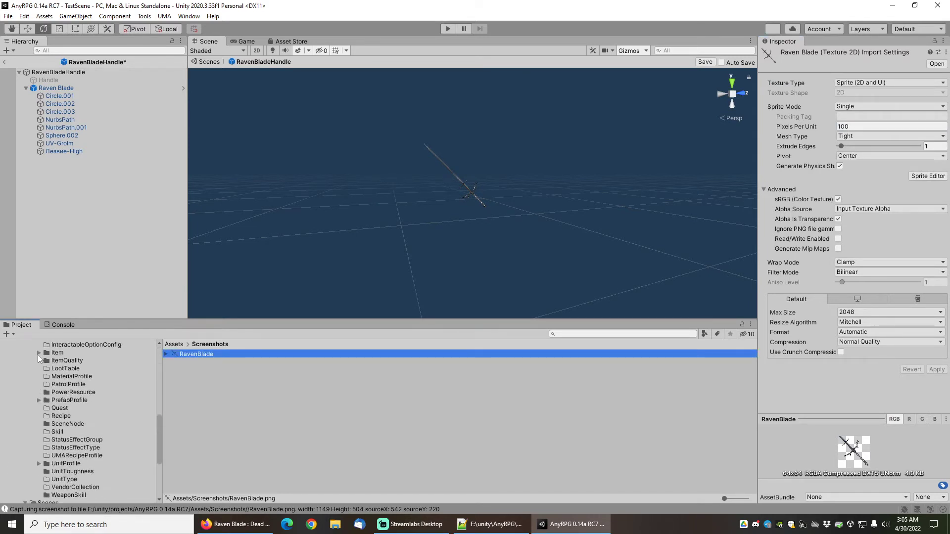
left_click(38, 353)
left_click(47, 361)
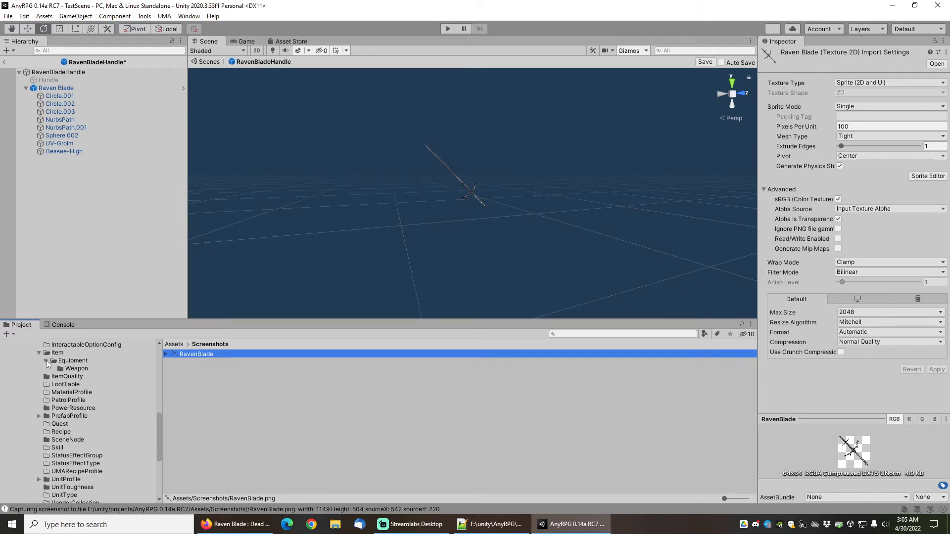
left_click(74, 368)
left_click(203, 354)
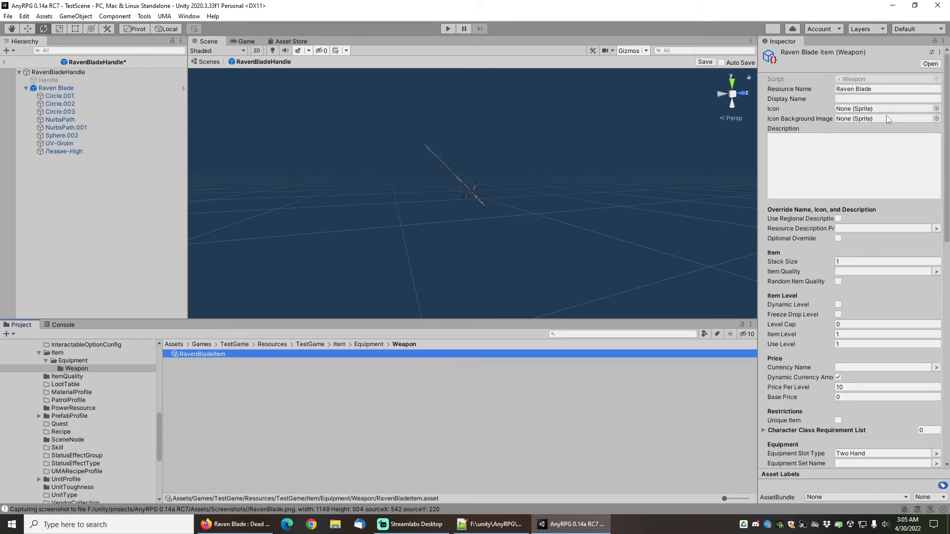
Assign the RavenBlade sprite as the icon of the Raven Blade weapon item
left_click(937, 111)
type("rav")
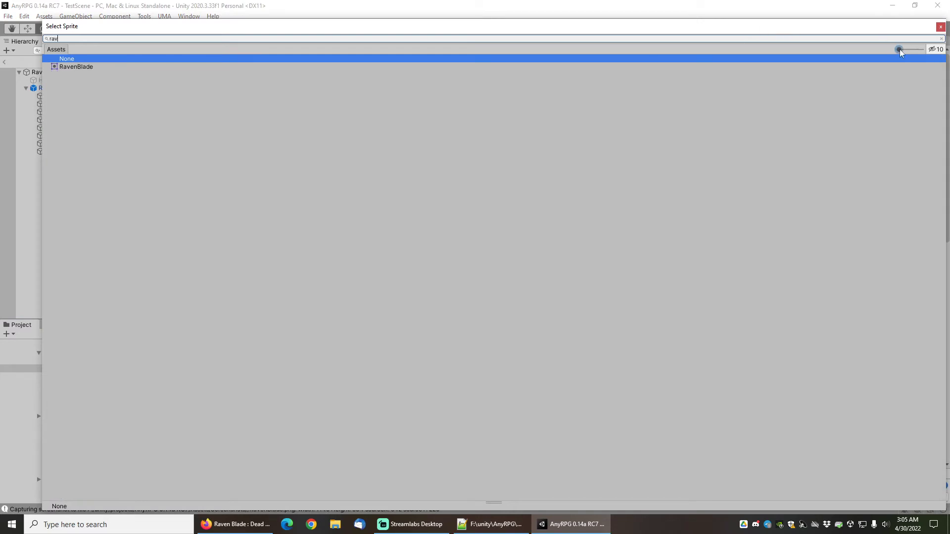
left_click_drag(899, 50, 921, 49)
double_click(134, 87)
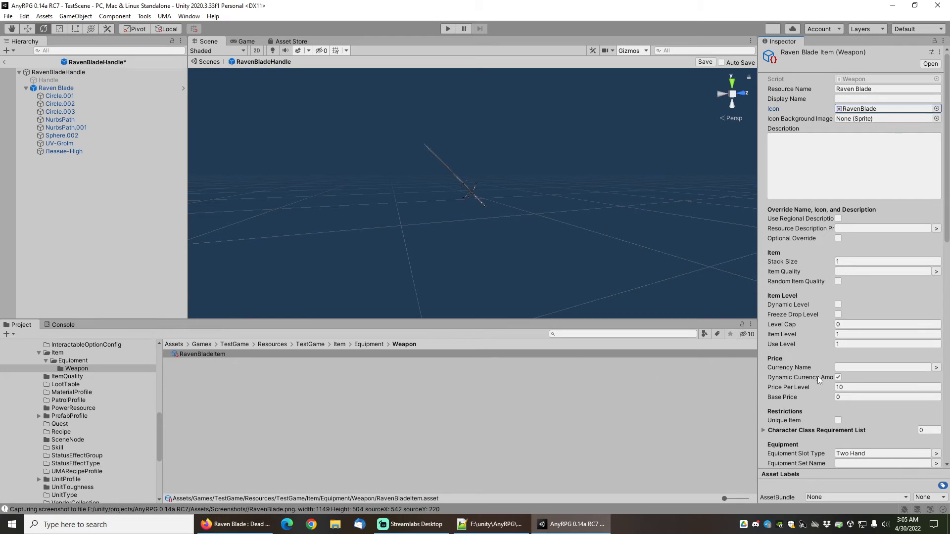
Start the Template Content Wizard for Test Game and add EnemyFactionTemplatePackage to its scriptable content
left_click(144, 18)
mouse_move(161, 28)
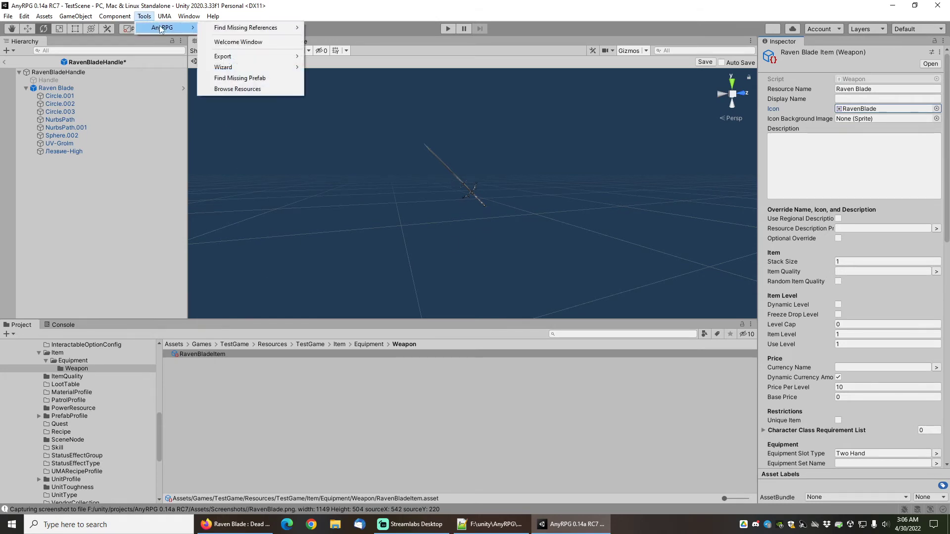
mouse_move(241, 67)
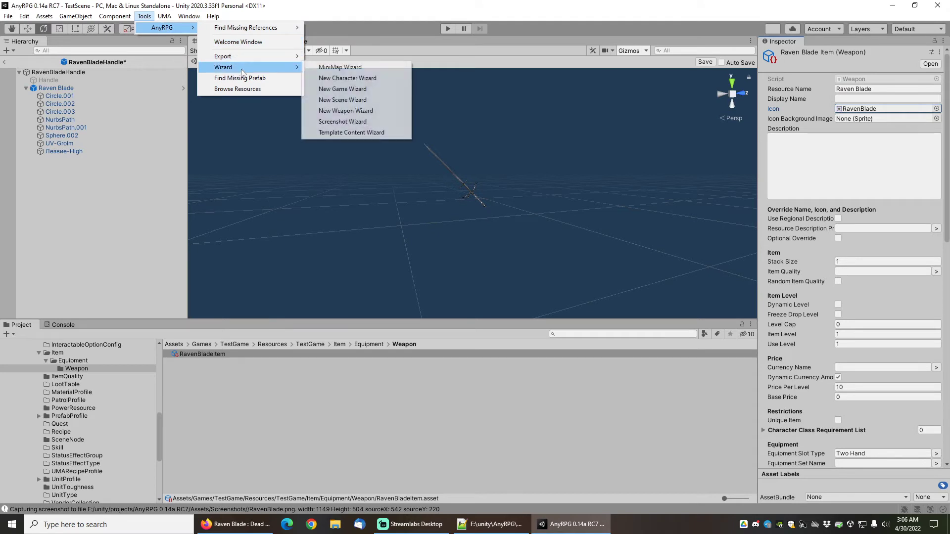
left_click(341, 132)
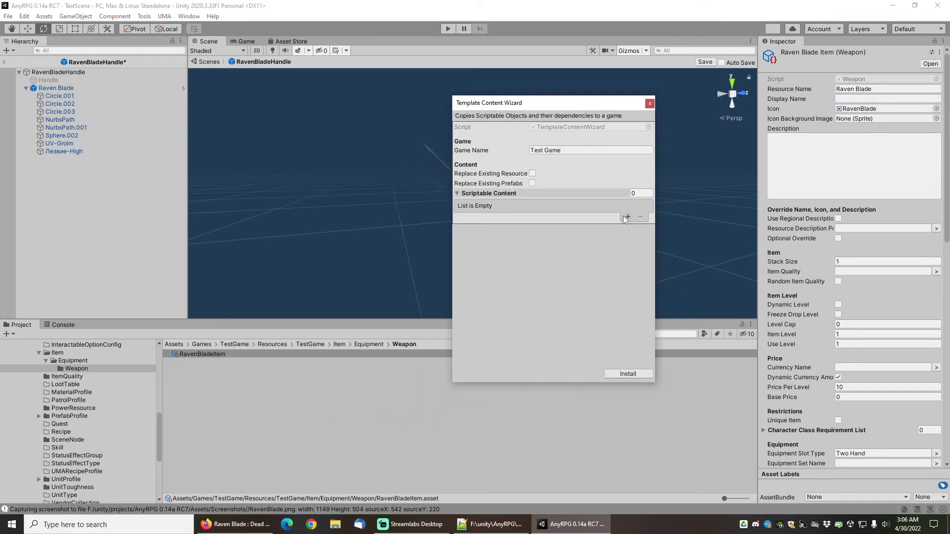
left_click(626, 217)
left_click(649, 207)
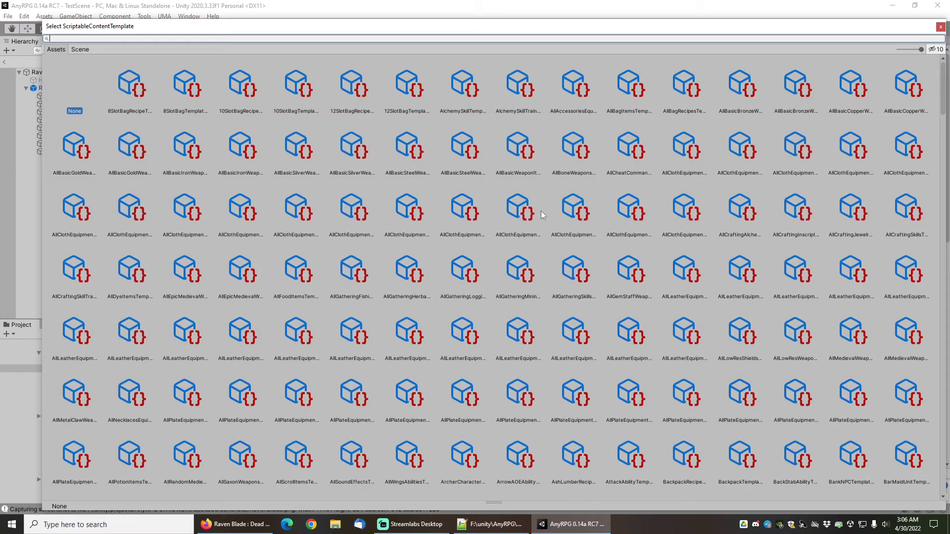
type("enemy")
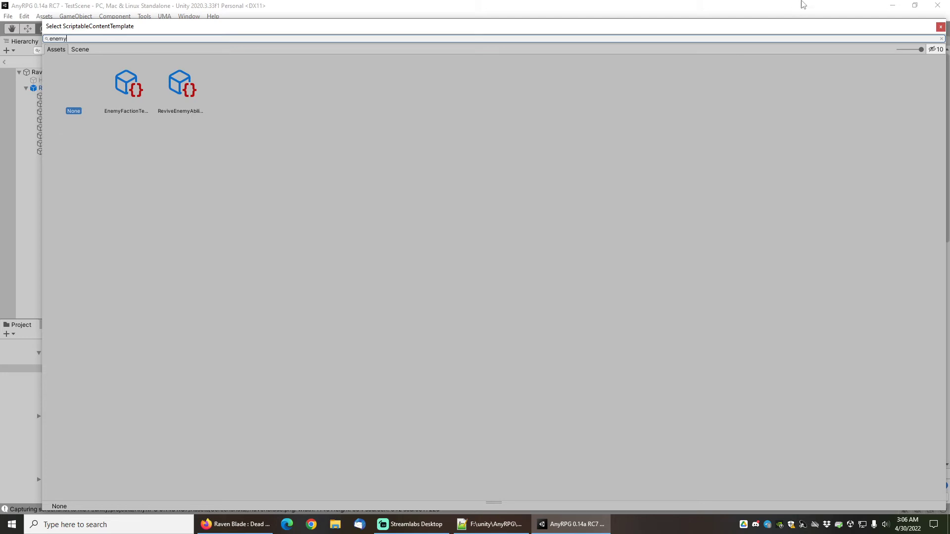
left_click_drag(921, 50, 898, 50)
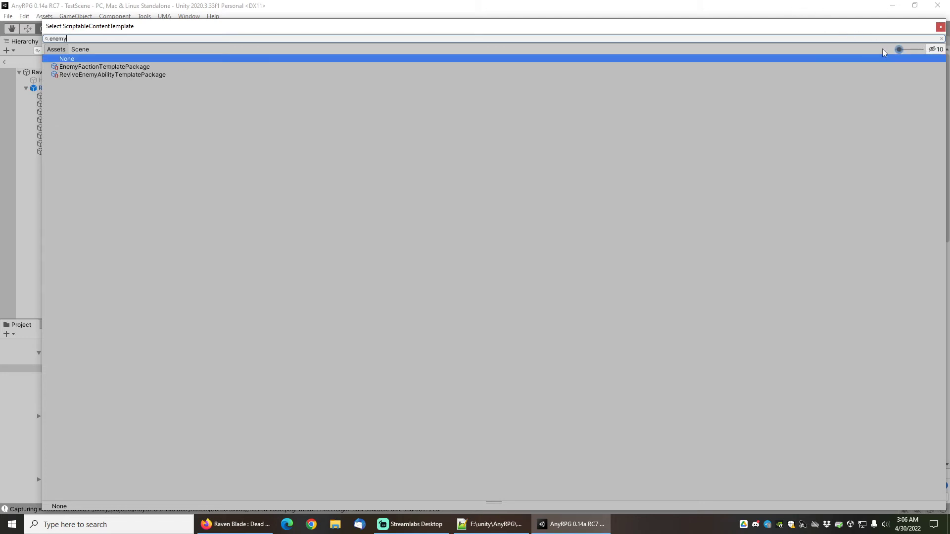
double_click(96, 70)
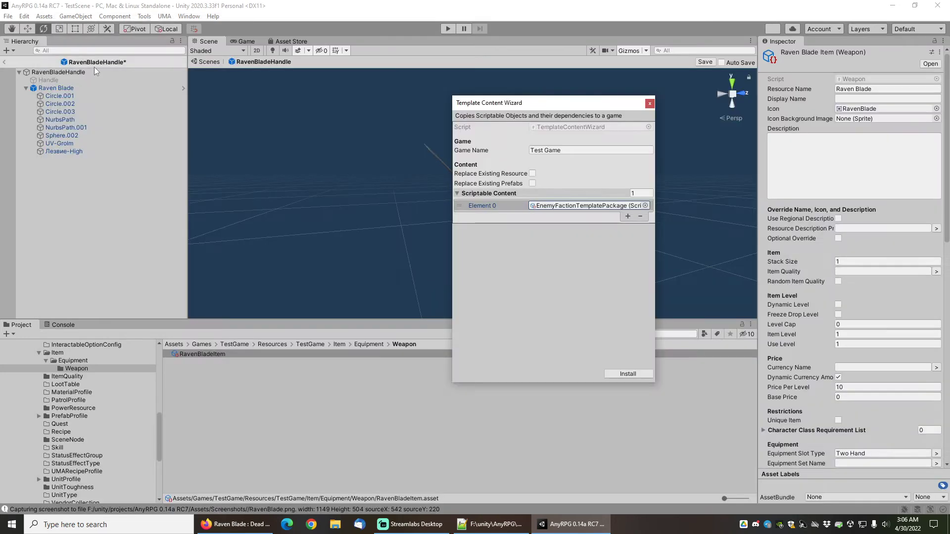
Add WarriorCharacterClassTemplatePackage as a second content element and install both template packages into Test Game
left_click(626, 216)
left_click(644, 216)
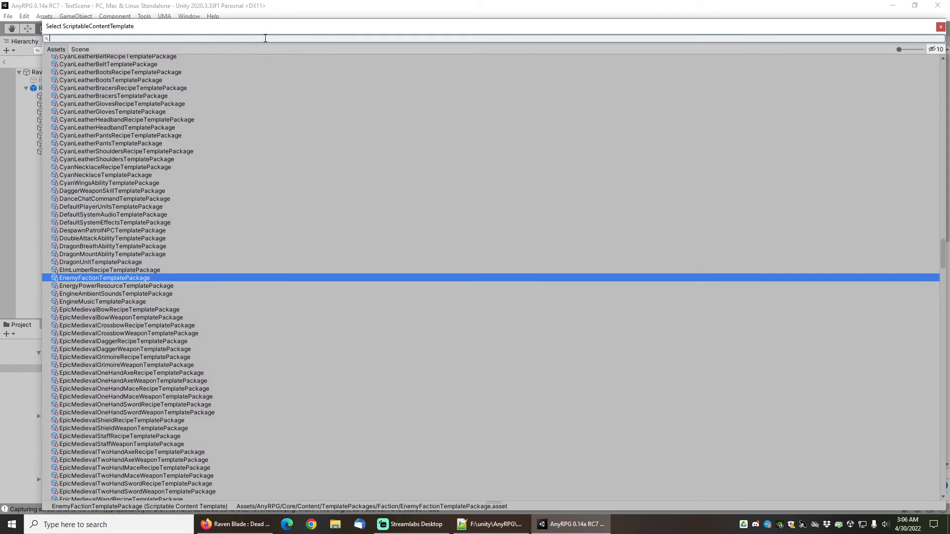
left_click(118, 82)
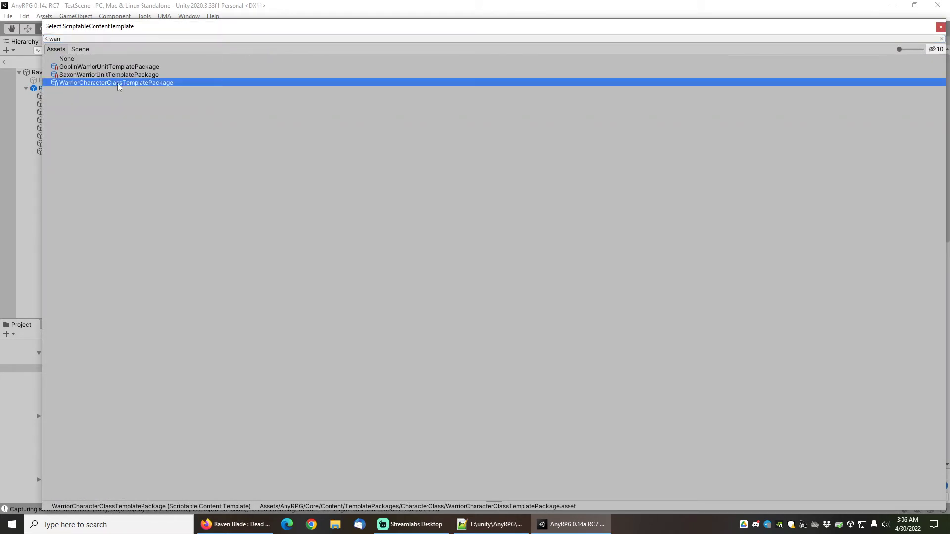
double_click(124, 83)
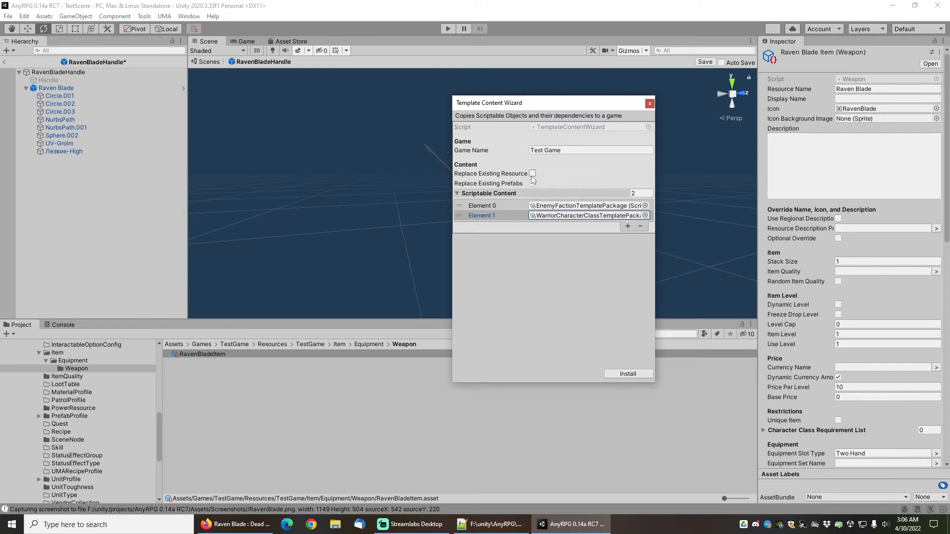
left_click(627, 373)
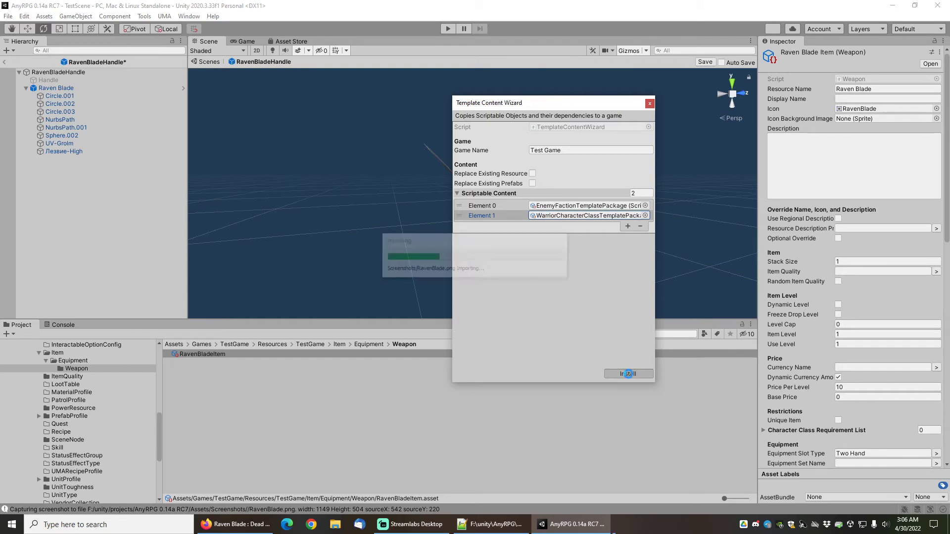
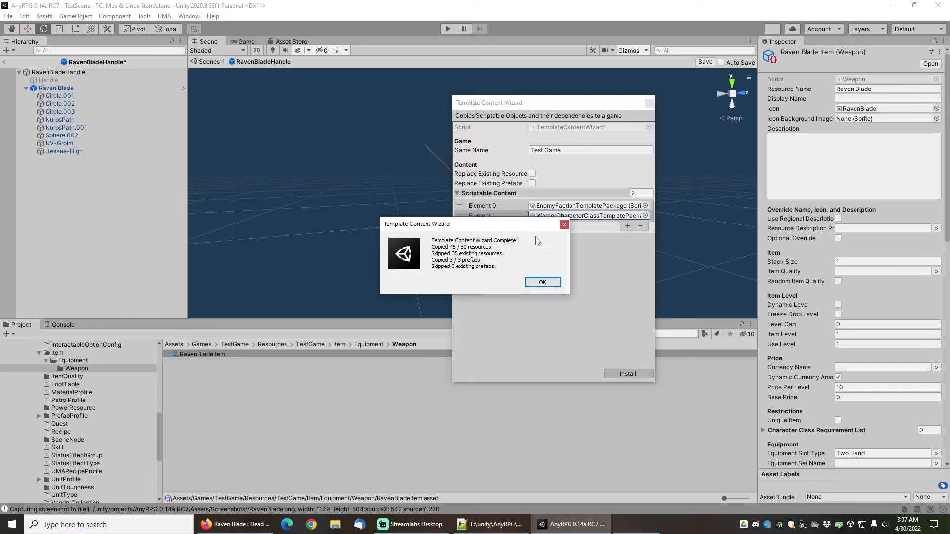
left_click(545, 281)
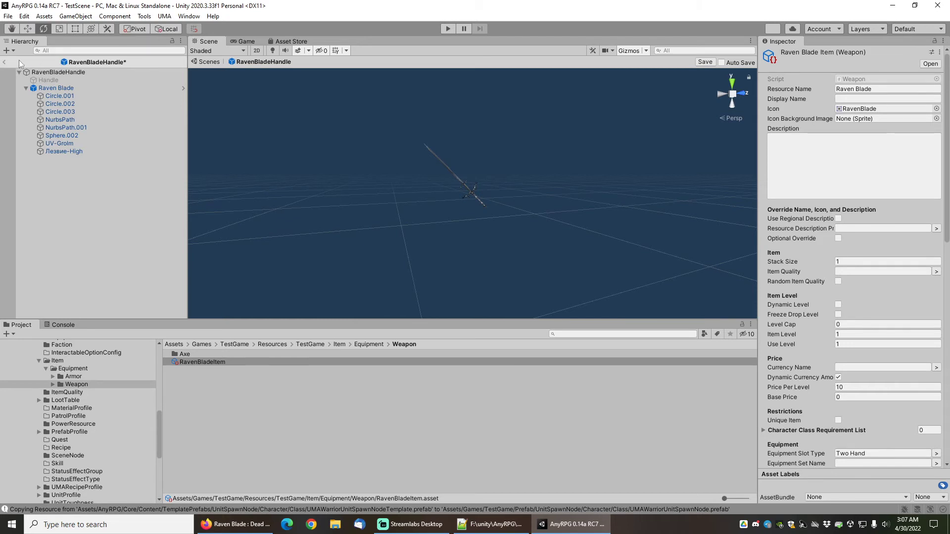
Leave the RavenBladeHandle prefab, discarding its changes, and open SecondTestScene from TestGame's Scenes folder
left_click(5, 63)
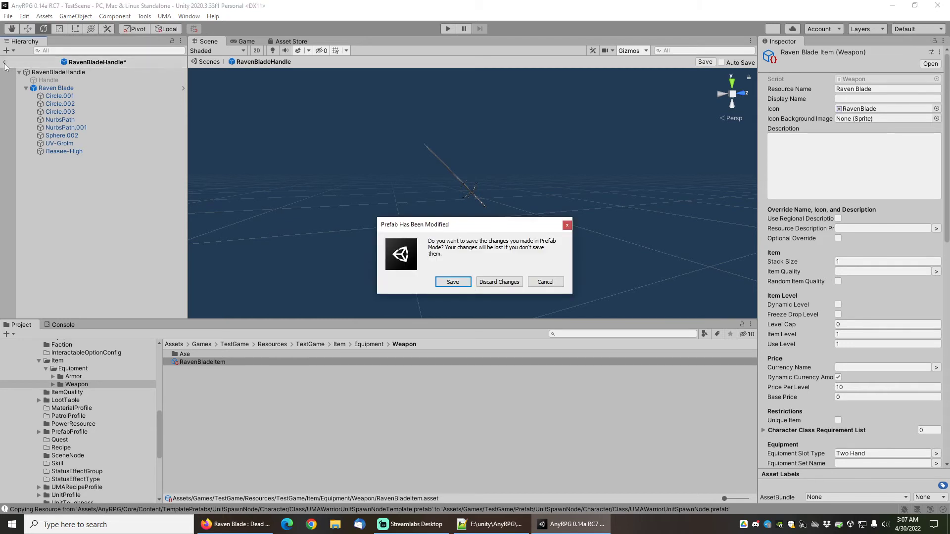
left_click(500, 282)
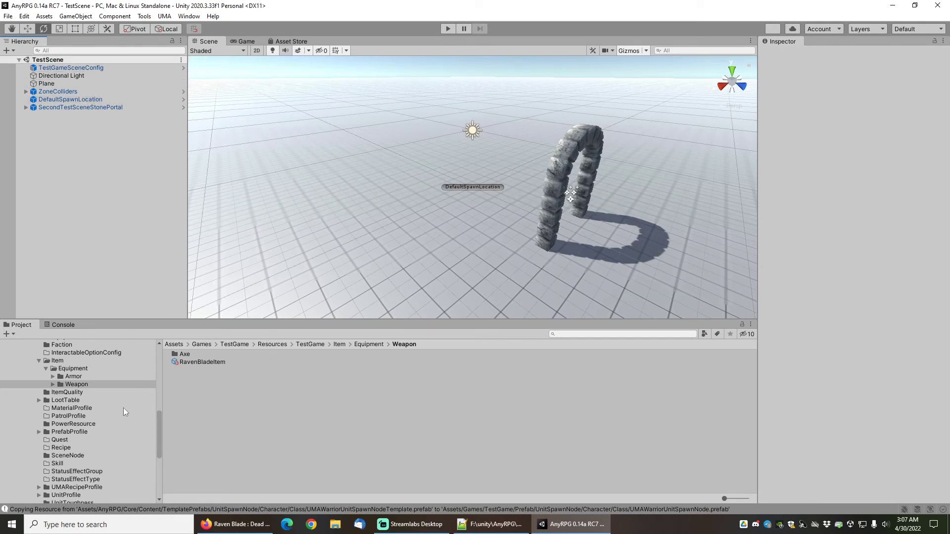
scroll(82, 430, "down", 6)
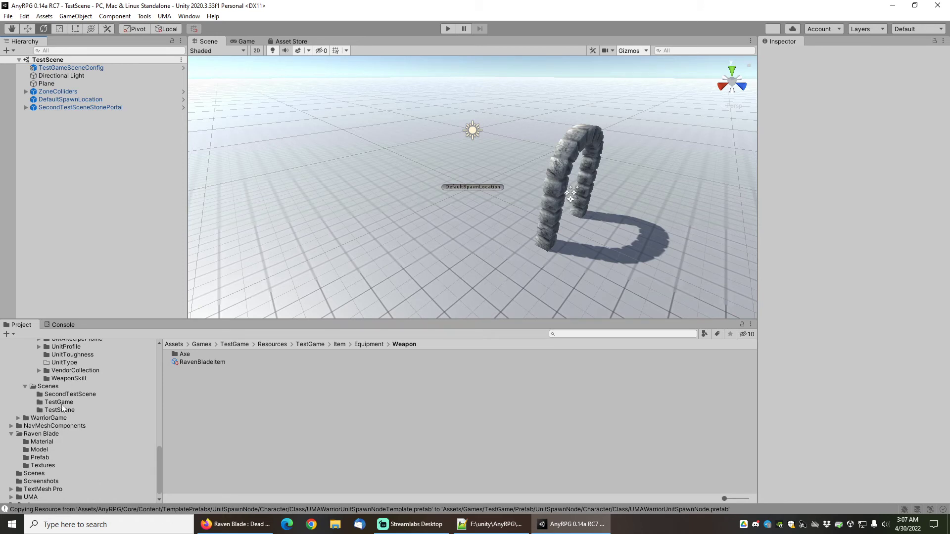
left_click(94, 394)
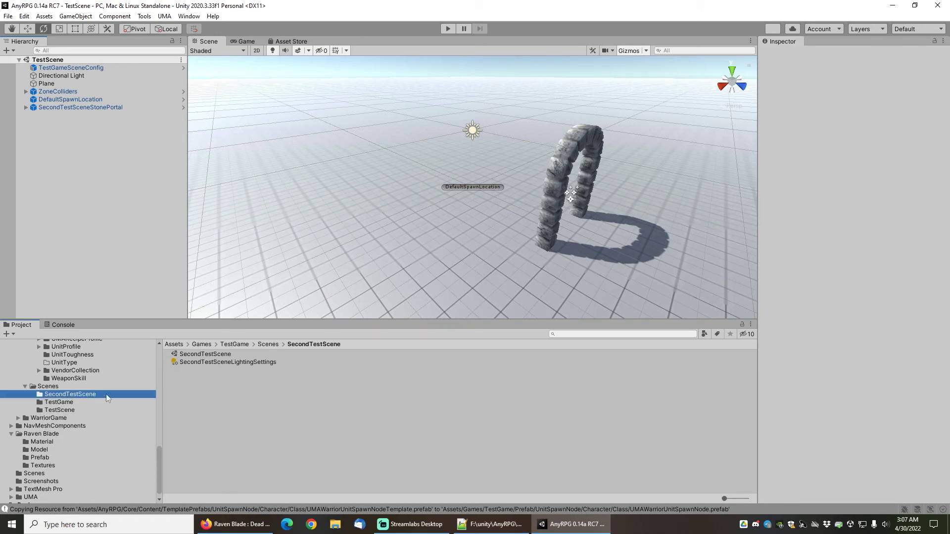
double_click(203, 354)
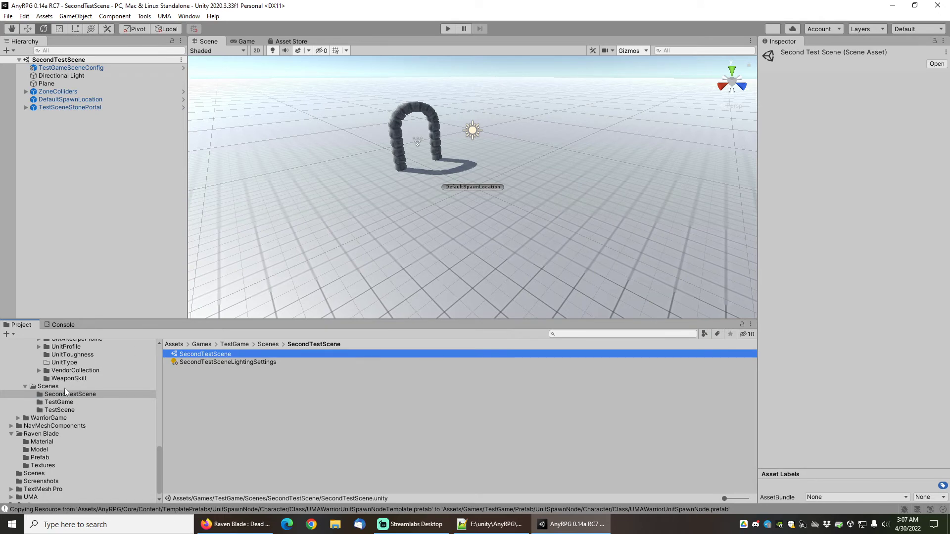
Add the UMAWarriorUnitSpawnNode prefab from TestGame's Prefab, UnitSpawnNode, Character, Class folder to SecondTestScene
scroll(66, 391, "up", 6)
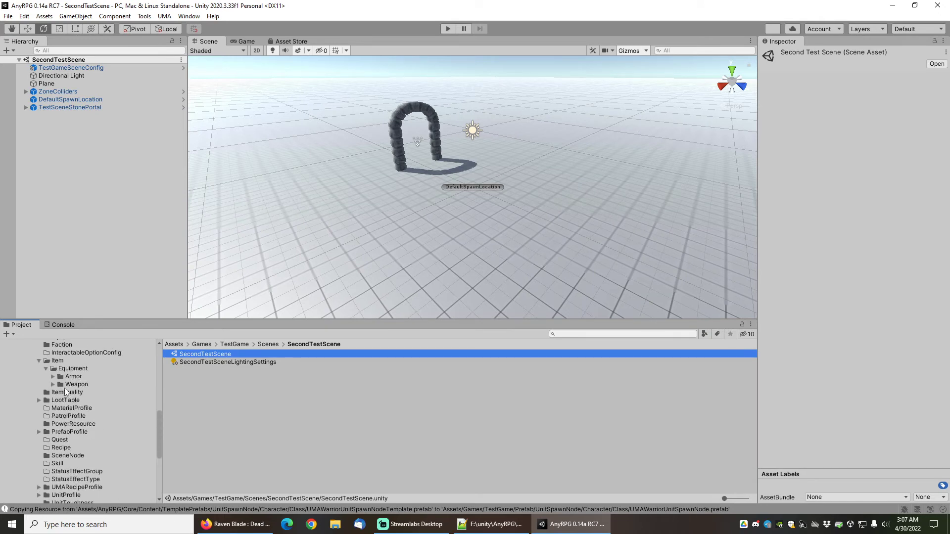
scroll(65, 391, "up", 10)
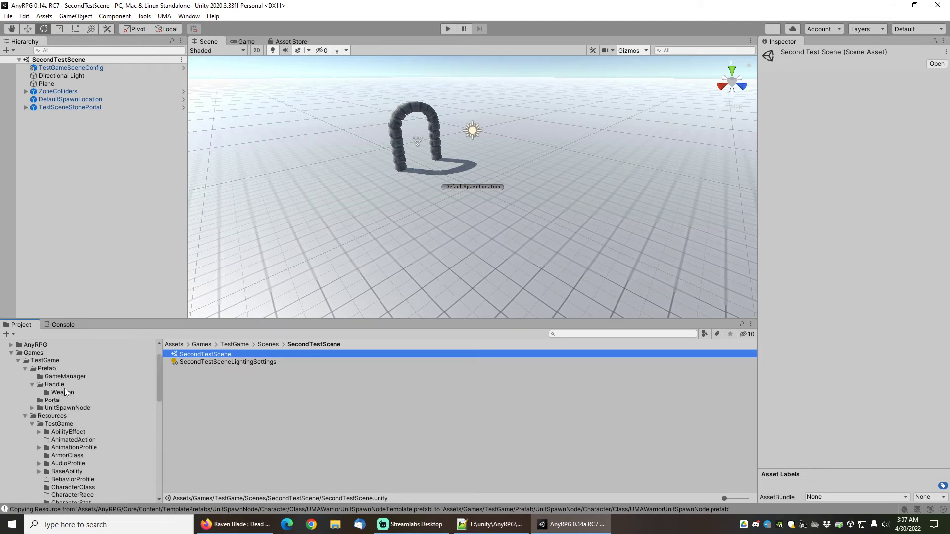
left_click(32, 408)
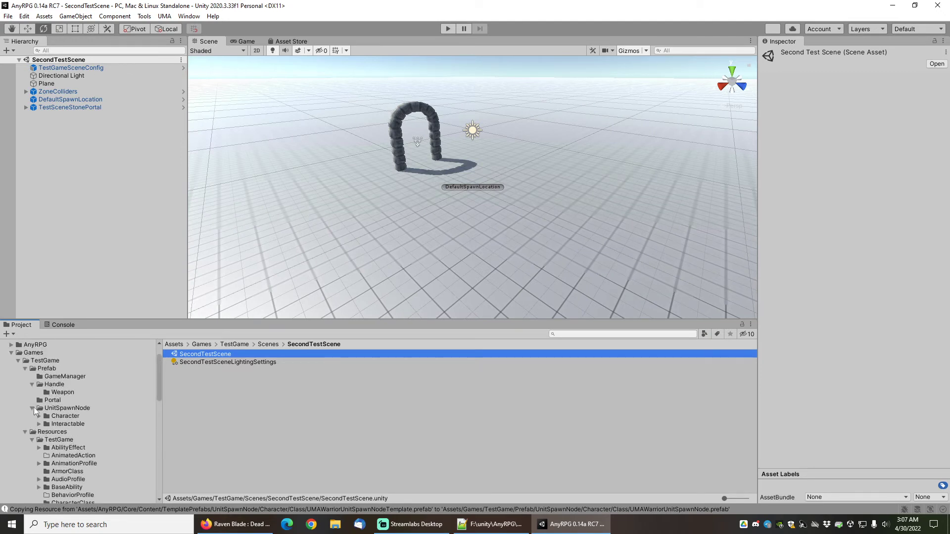
left_click(39, 416)
left_click(62, 424)
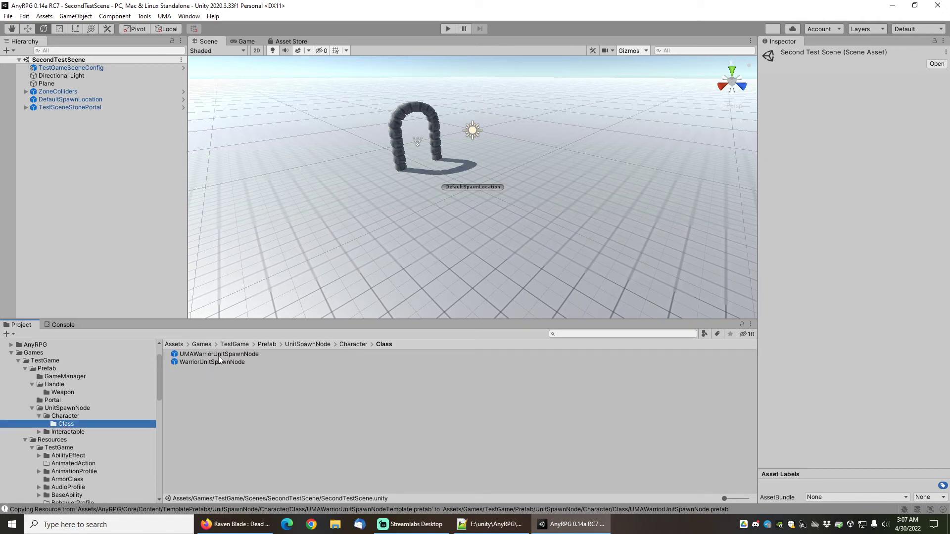
left_click_drag(216, 353, 80, 171)
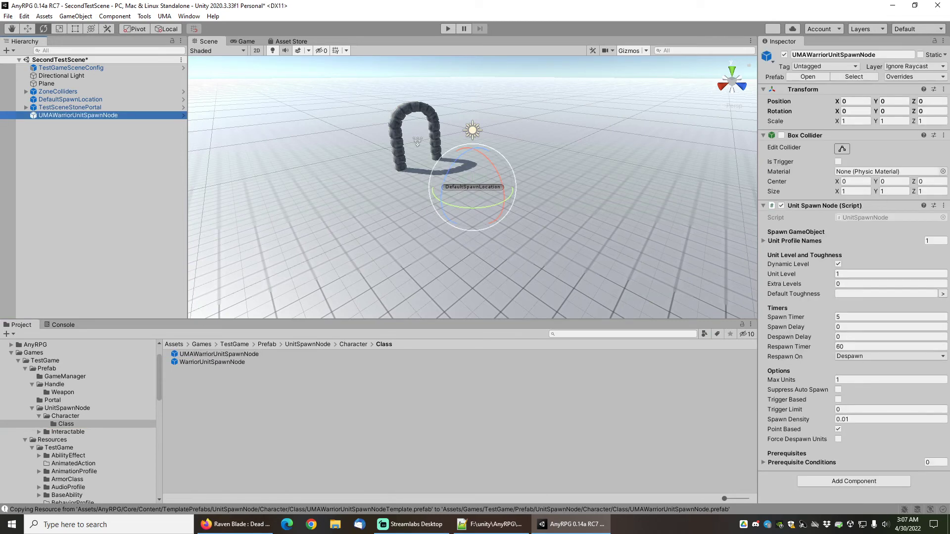
Set the UMAWarriorUnitSpawnNode's Z position to 25 and switch to the Move tool
left_click(931, 101)
type("25")
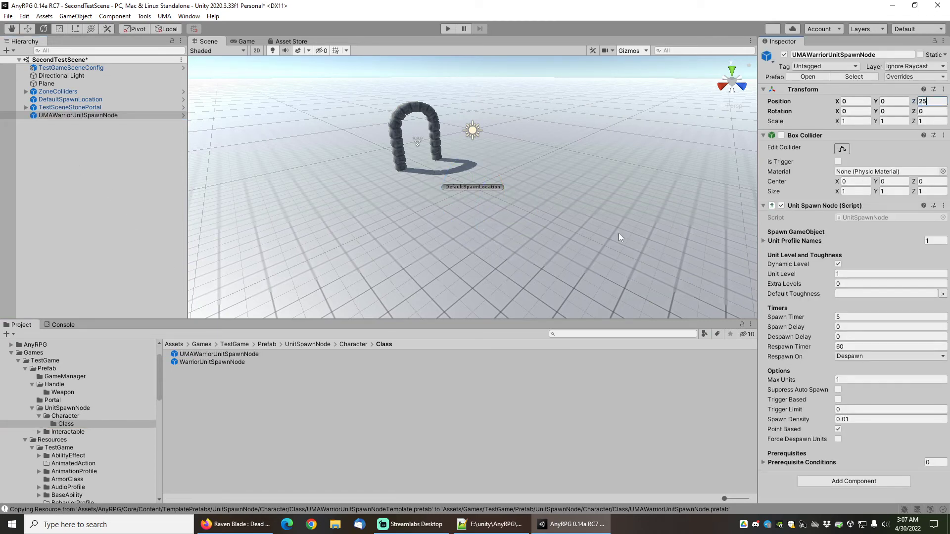
right_click_drag(504, 233, 593, 236)
scroll(580, 235, "down", 15)
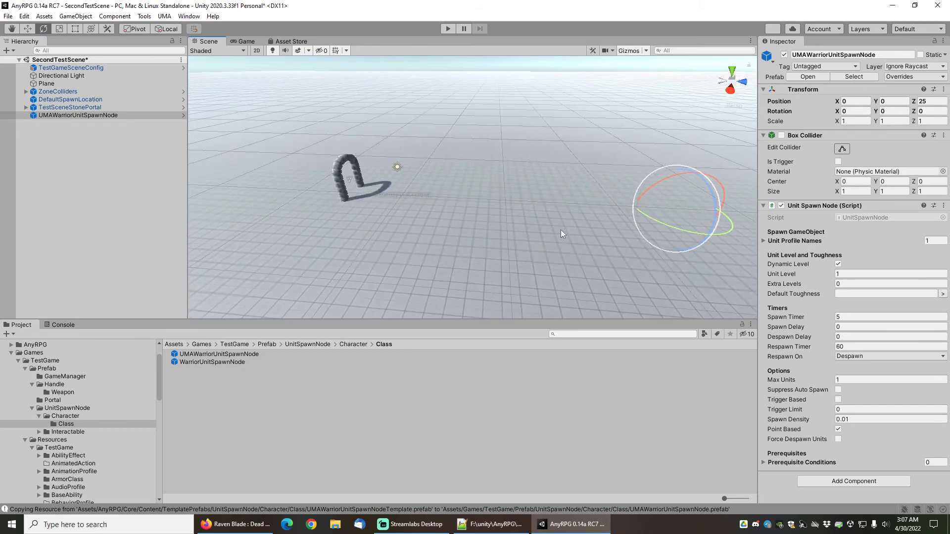
scroll(557, 227, "up", 1)
key("w")
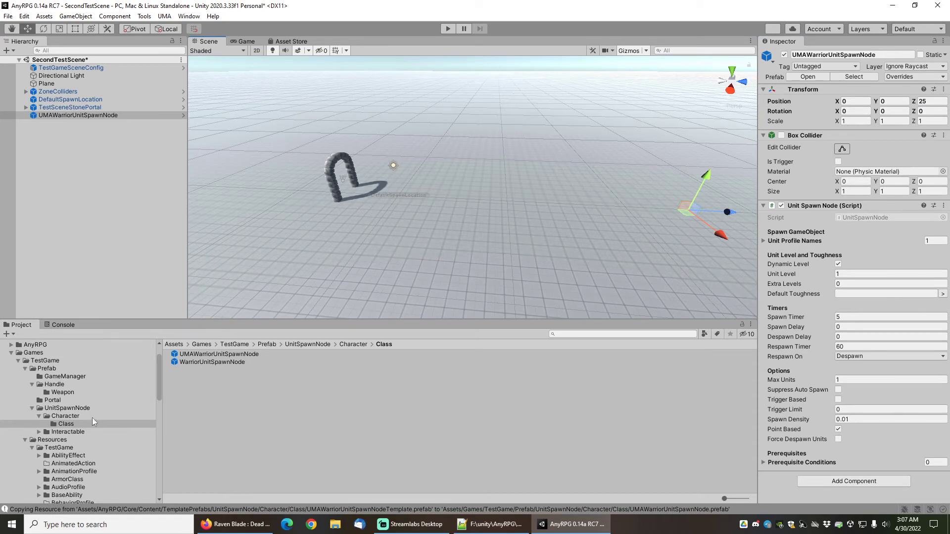
Open the UMAWarriorUnit profile in TestGame's Resources under UnitProfile, Class
scroll(63, 448, "down", 6)
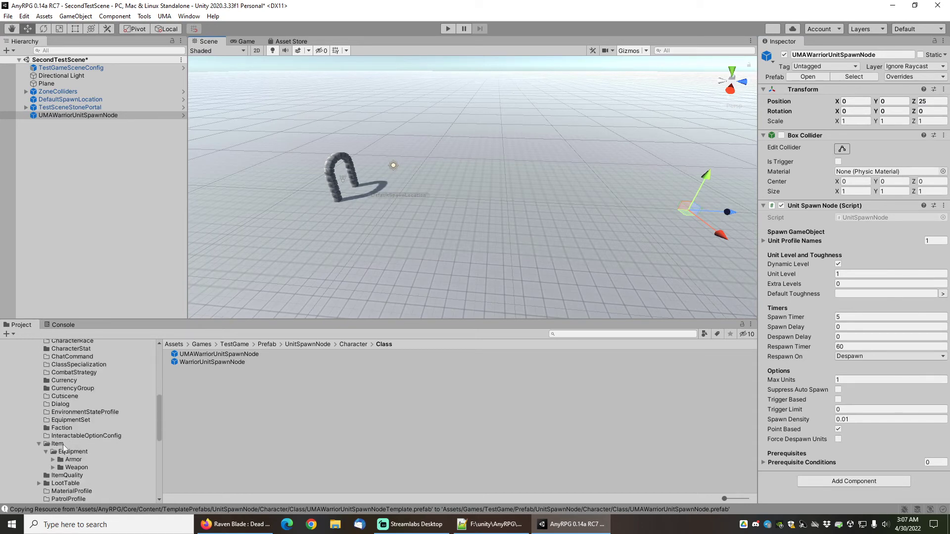
scroll(63, 448, "down", 6)
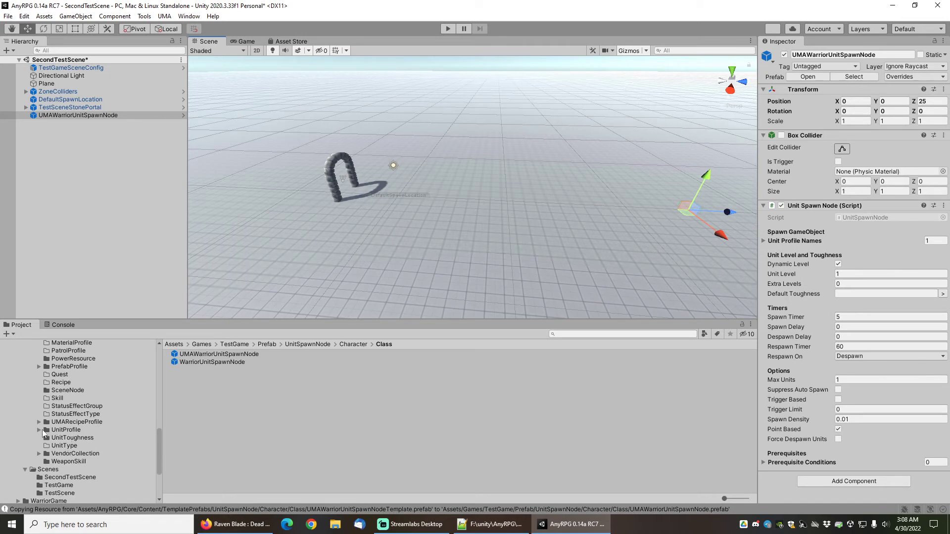
left_click(39, 429)
left_click(120, 436)
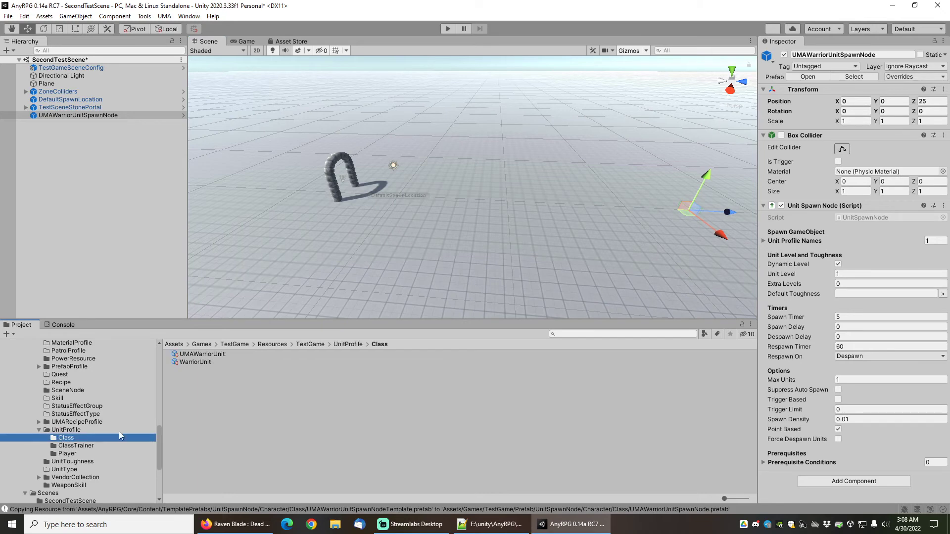
left_click(201, 354)
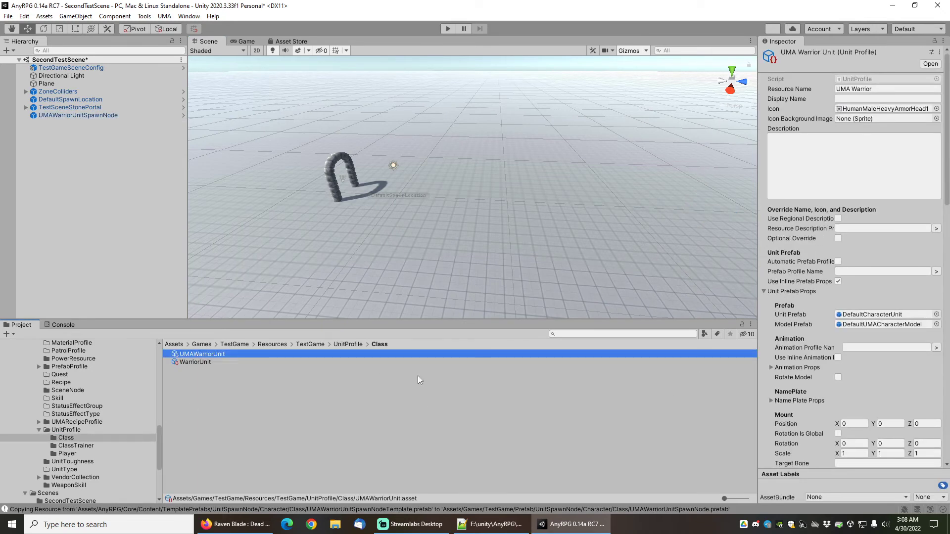
Set the faction name of the UMA Warrior unit profile to Enemy using the resource selector
scroll(864, 396, "down", 10)
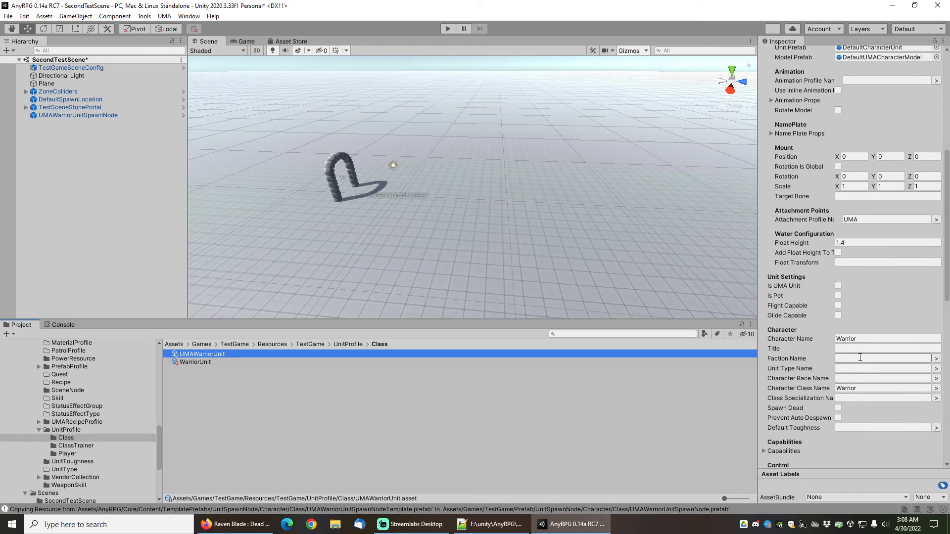
left_click(936, 358)
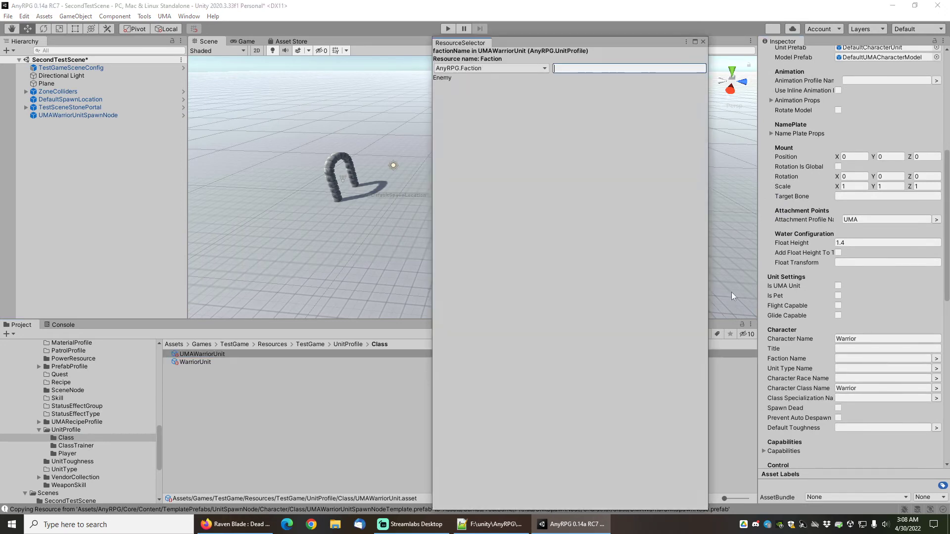
left_click(451, 78)
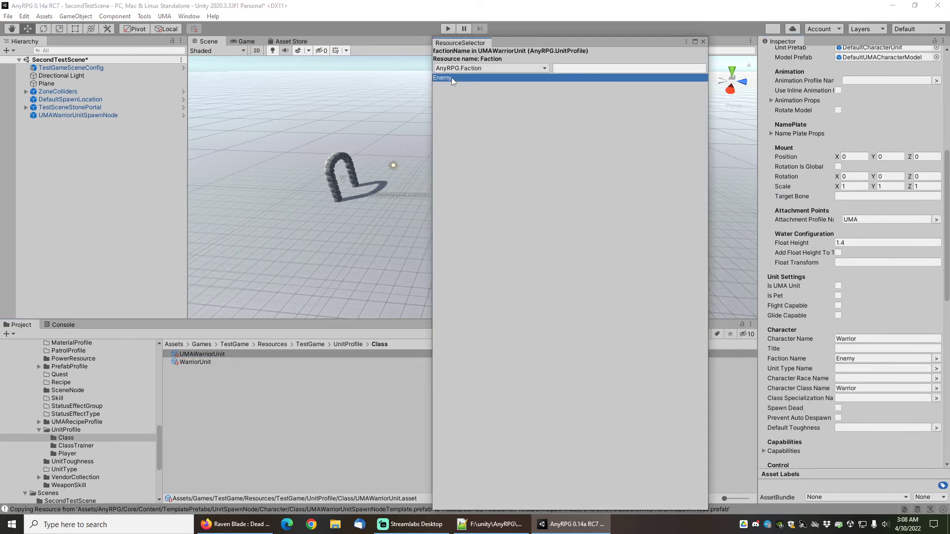
left_click(702, 42)
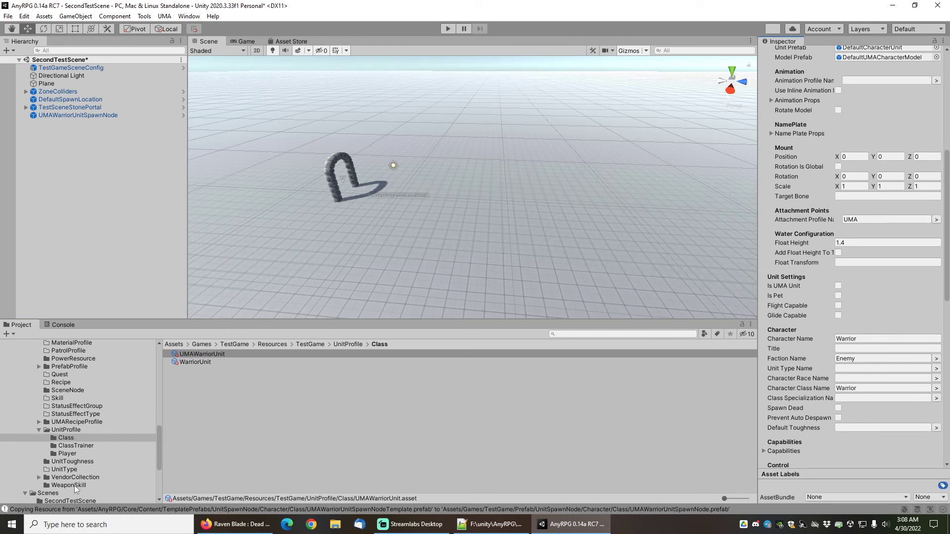
scroll(77, 418, "up", 5)
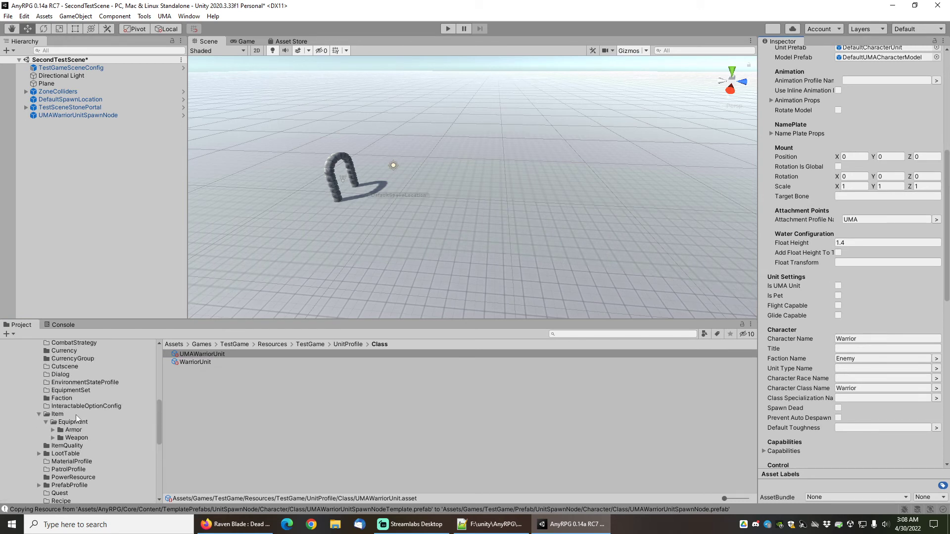
Set the first start equipment item of TestGame's WarriorCharacterClass to Raven Blade using the resource selector
scroll(76, 414, "up", 1)
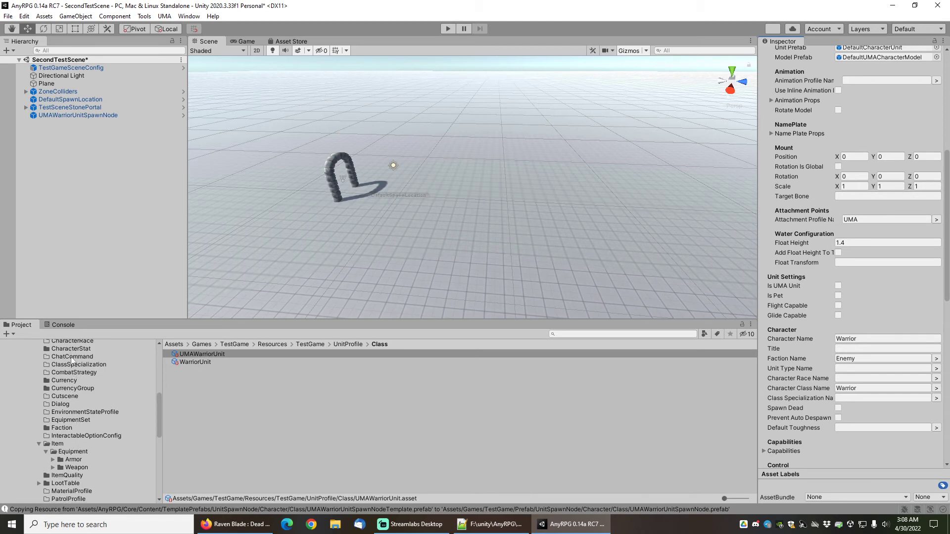
scroll(73, 368, "up", 2)
left_click(77, 394)
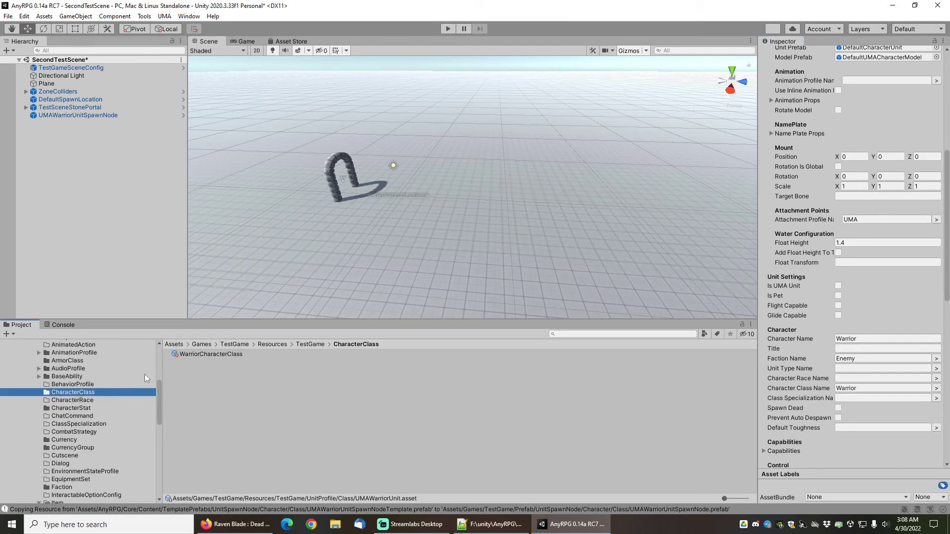
left_click(223, 354)
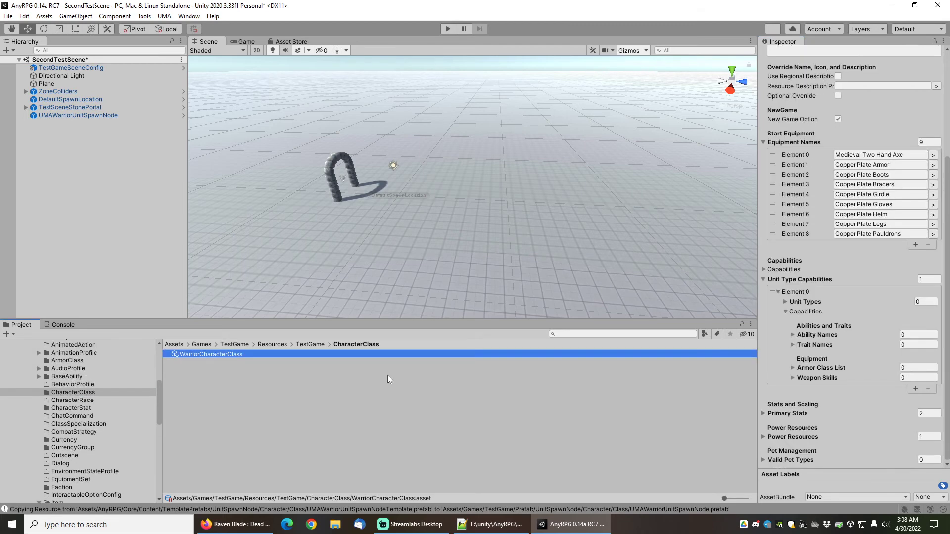
left_click(932, 155)
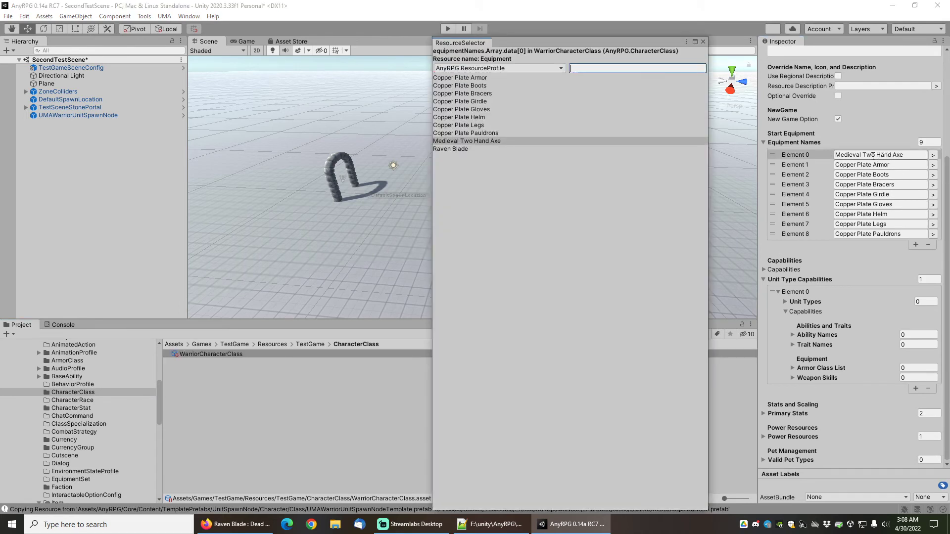
left_click(456, 149)
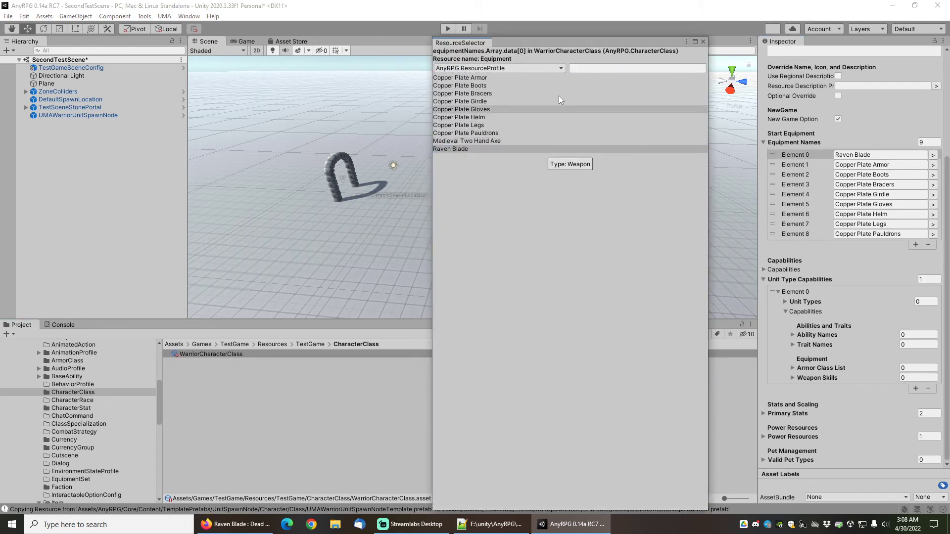
left_click(702, 42)
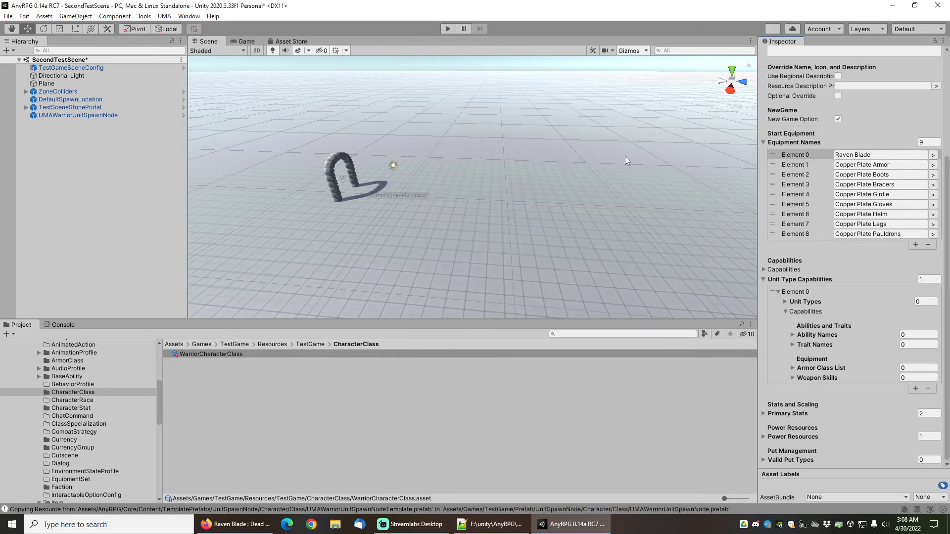
Save SecondTestScene and run the game in play mode
left_click(8, 16)
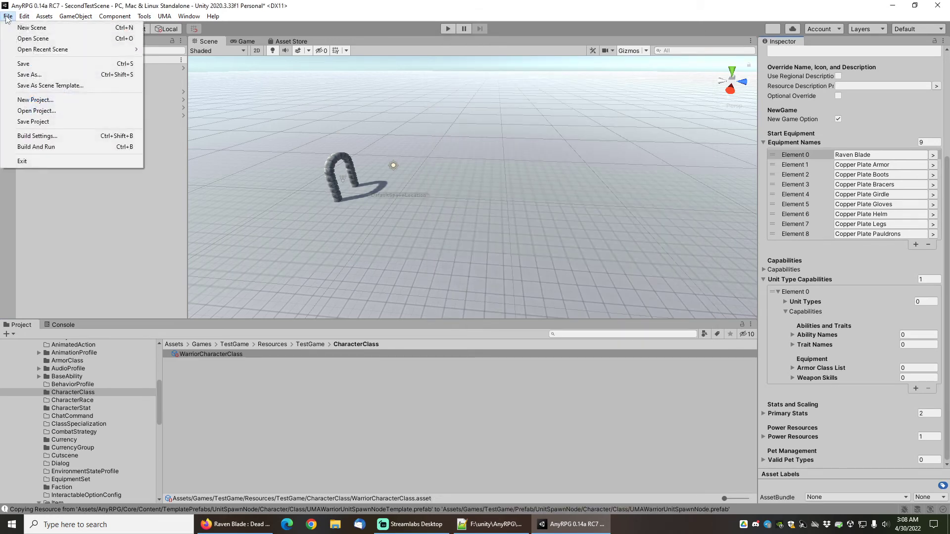
left_click(23, 64)
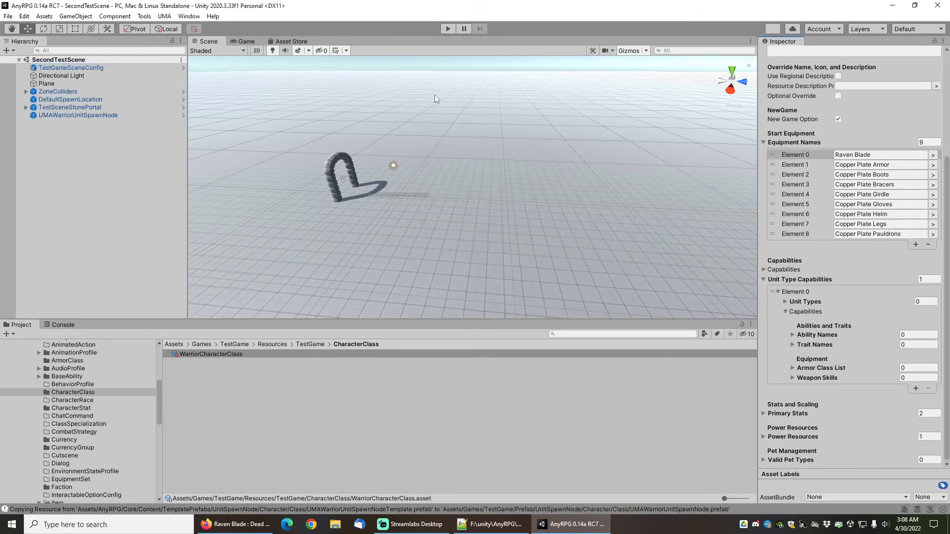
left_click(449, 29)
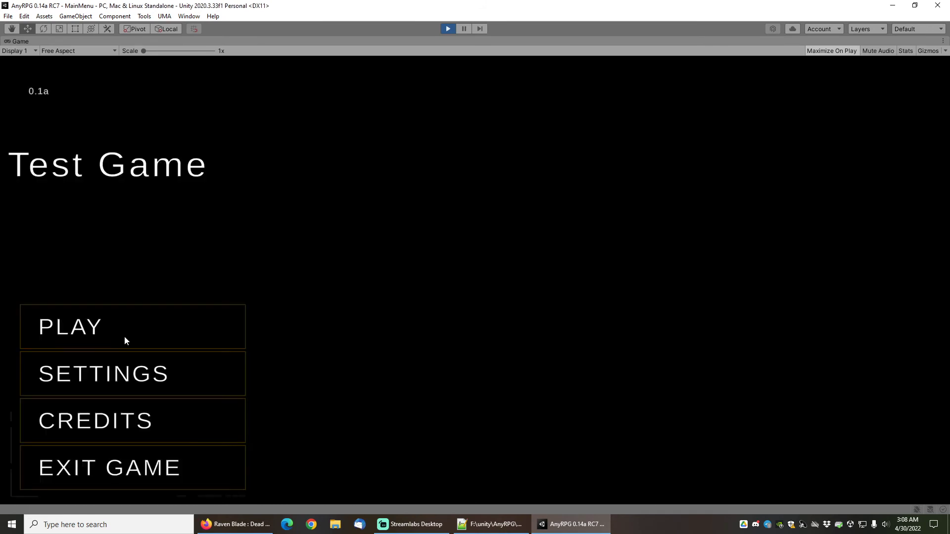
Begin a new game from the Test Game main menu and rotate the character preview to inspect the sword on its back
left_click(107, 324)
left_click(464, 243)
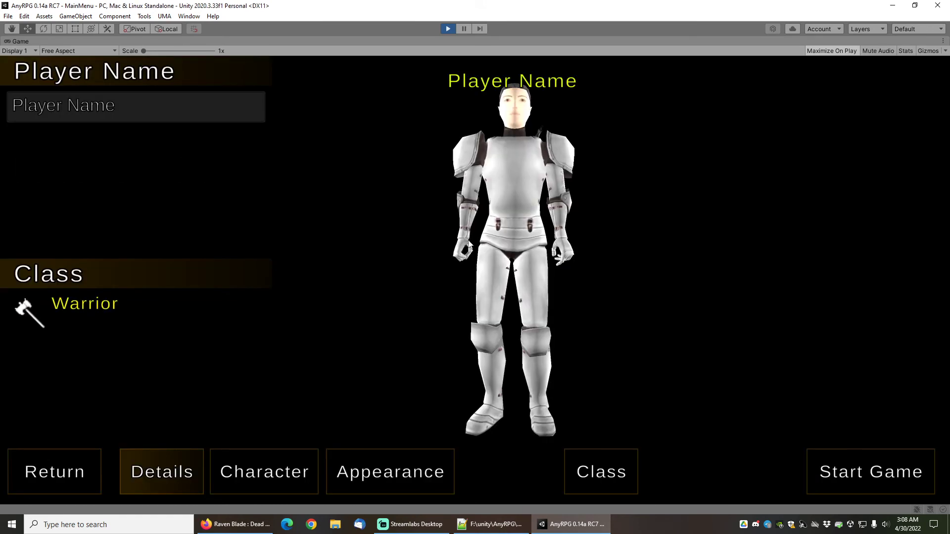
left_click_drag(518, 261, 334, 245)
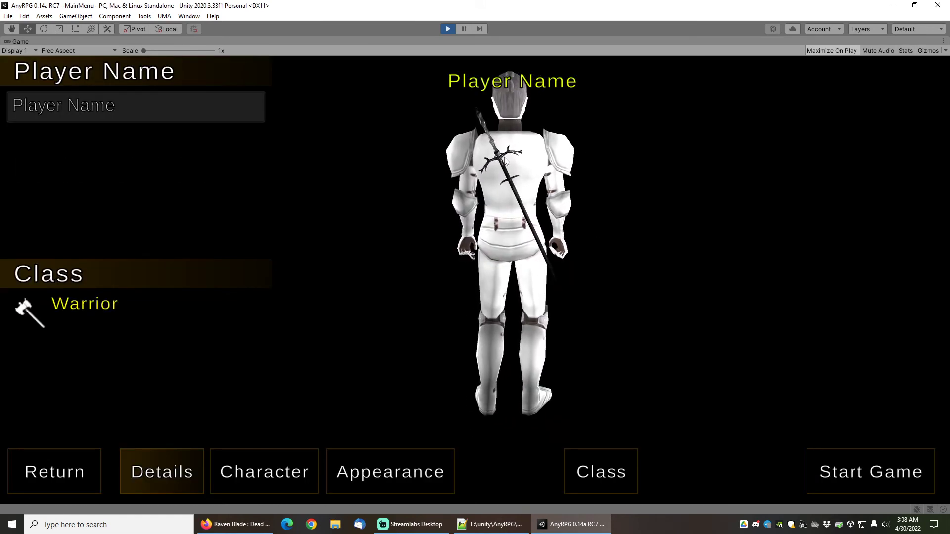
left_click_drag(493, 155, 625, 216)
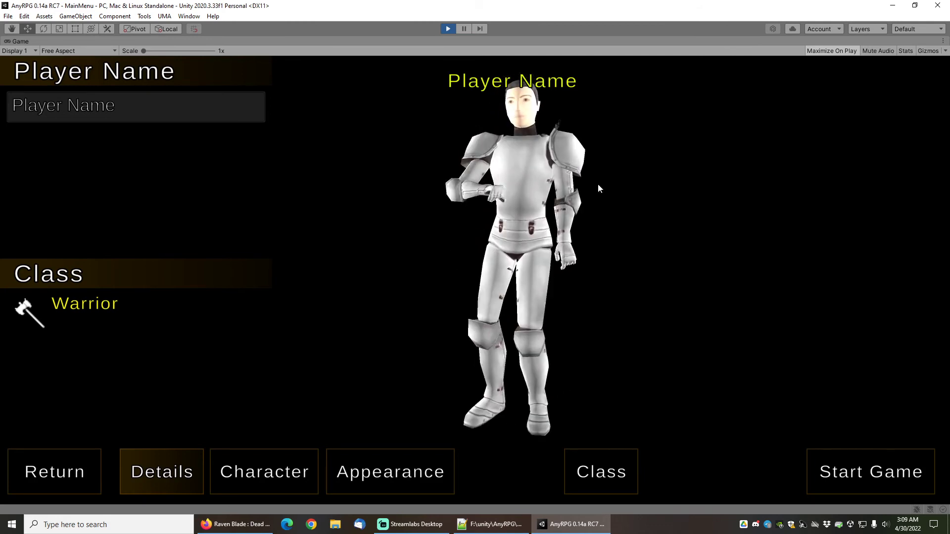
Name the player Raven Warrior, view the Warrior class abilities and traits, and start the game
left_click(174, 108)
type("Raven Warrior")
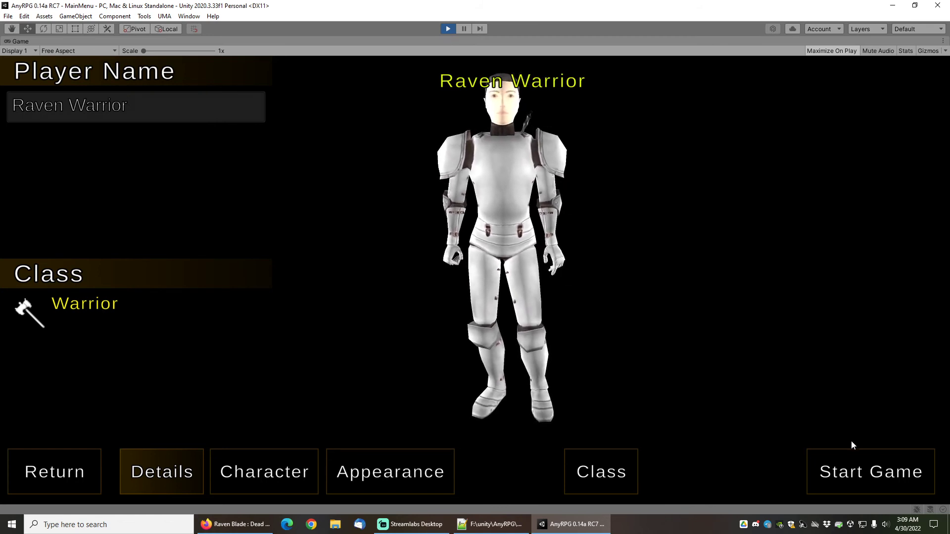
left_click(104, 310)
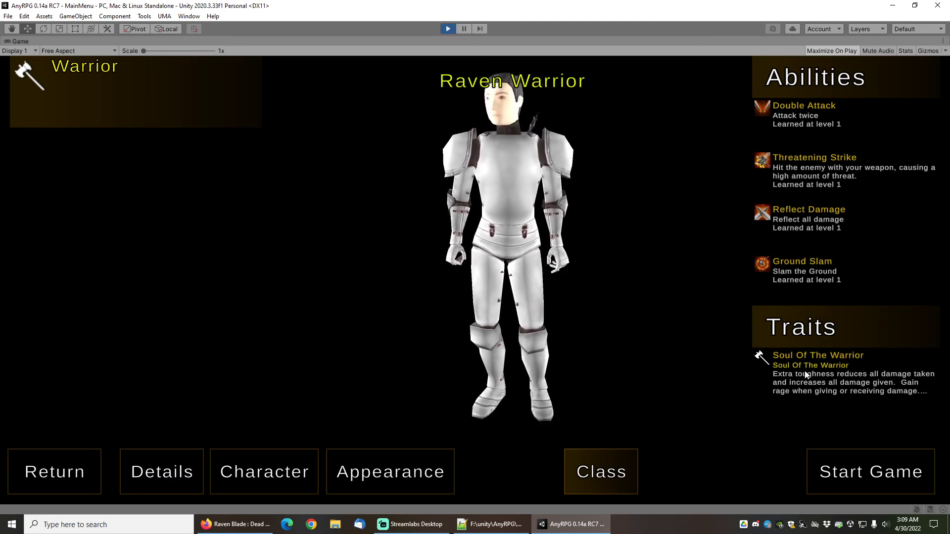
left_click(853, 479)
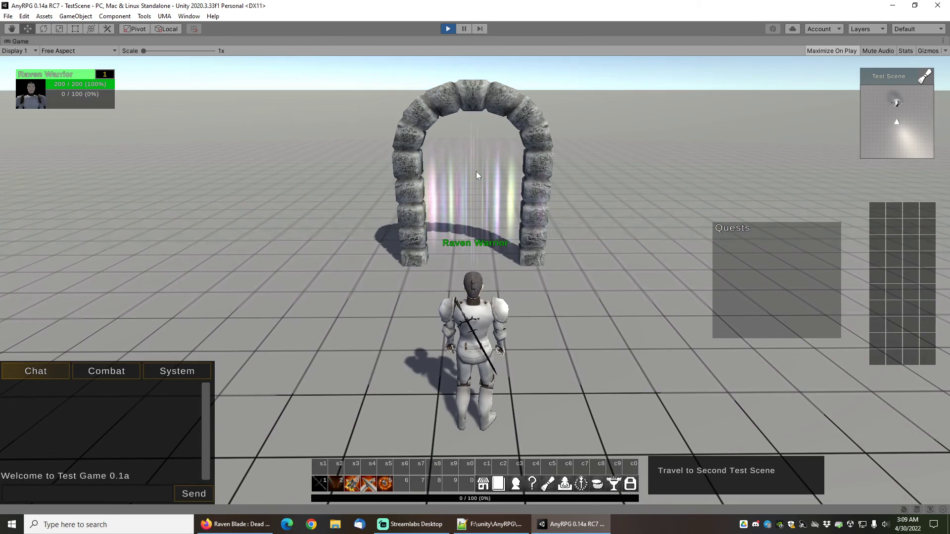
Travel through the stone portal to Second Test Scene and inspect the action bar abilities
left_click(476, 179)
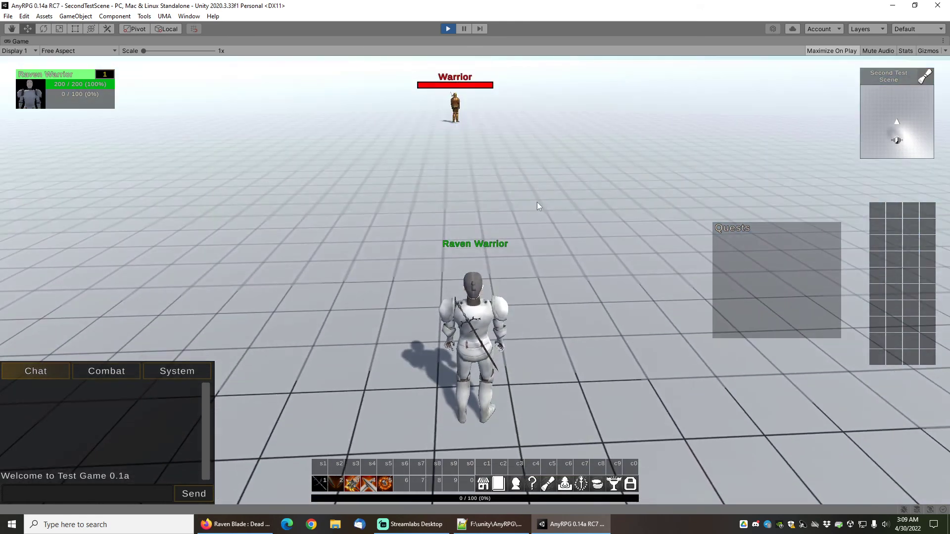
left_click_drag(553, 241, 250, 296)
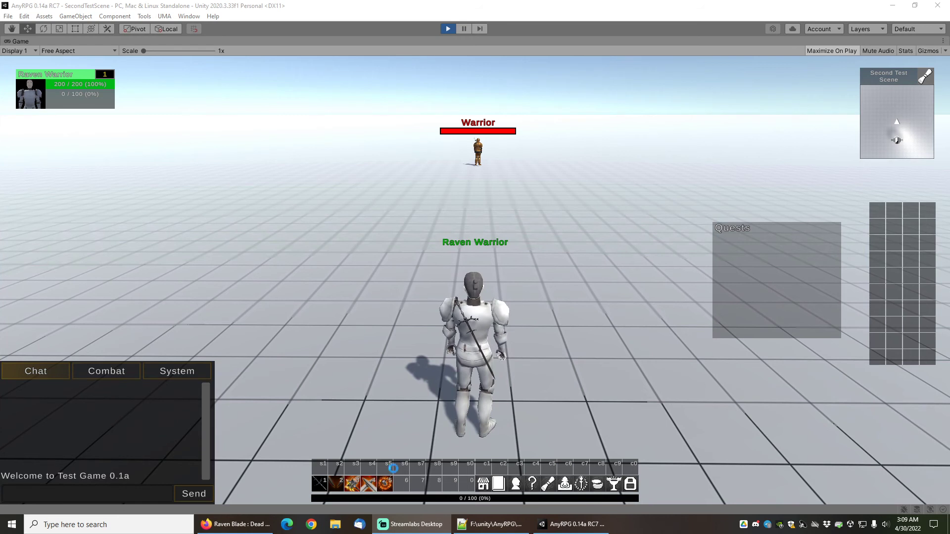
mouse_move(372, 488)
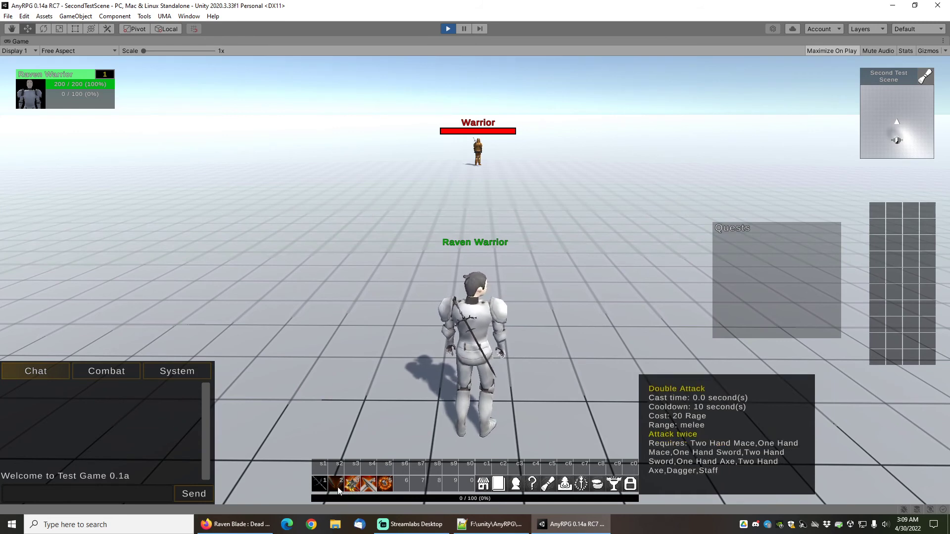
Attack the enemy Warrior and fight it using the Reflect Damage and Ground Slam abilities
right_click(490, 141)
left_click_drag(541, 255, 459, 325)
left_click_drag(522, 279, 607, 261)
key("w")
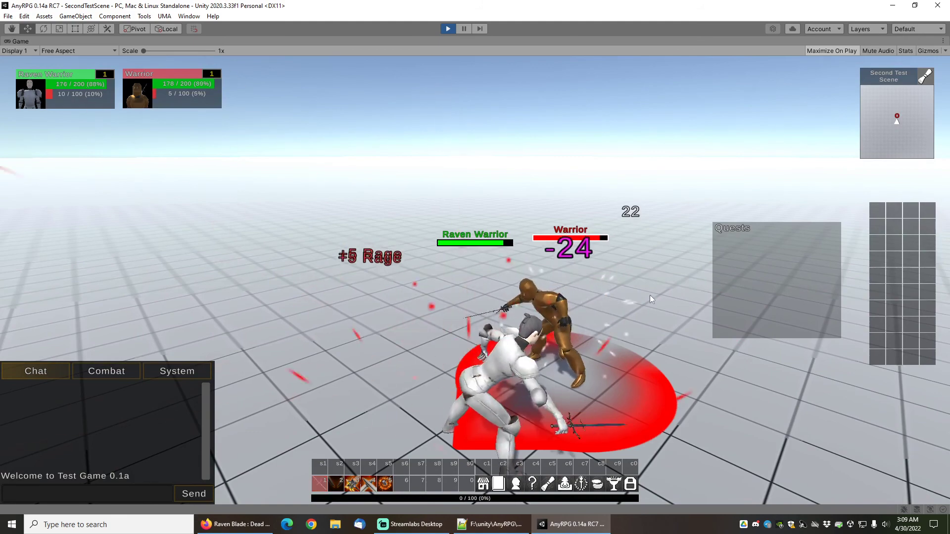
key("4")
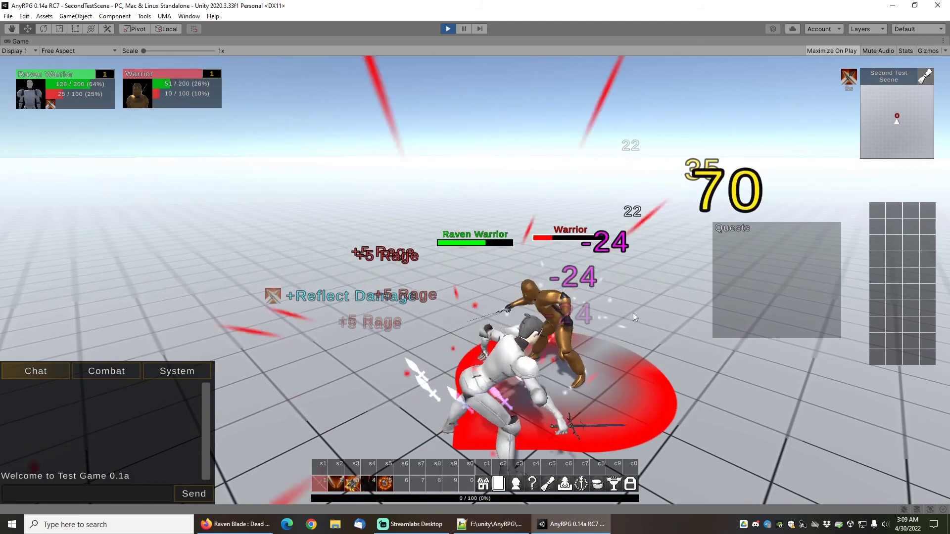
key("5")
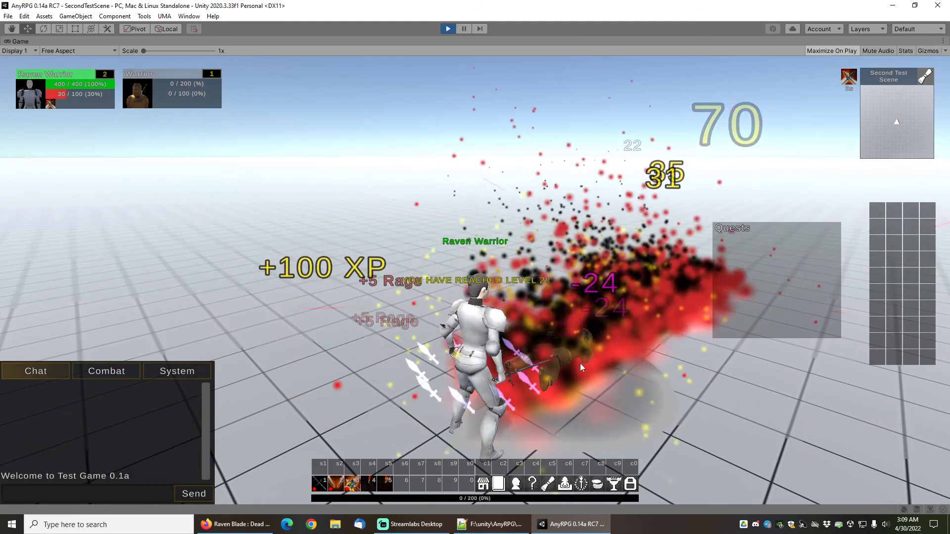
Move the character near the defeated Warrior and examine the body from different camera angles
mouse_move(488, 411)
left_mouse_down()
mouse_move(459, 399)
mouse_move(504, 407)
left_mouse_up()
mouse_move(595, 339)
left_mouse_down()
mouse_move(574, 363)
mouse_move(538, 334)
mouse_move(525, 339)
mouse_move(592, 345)
left_mouse_up()
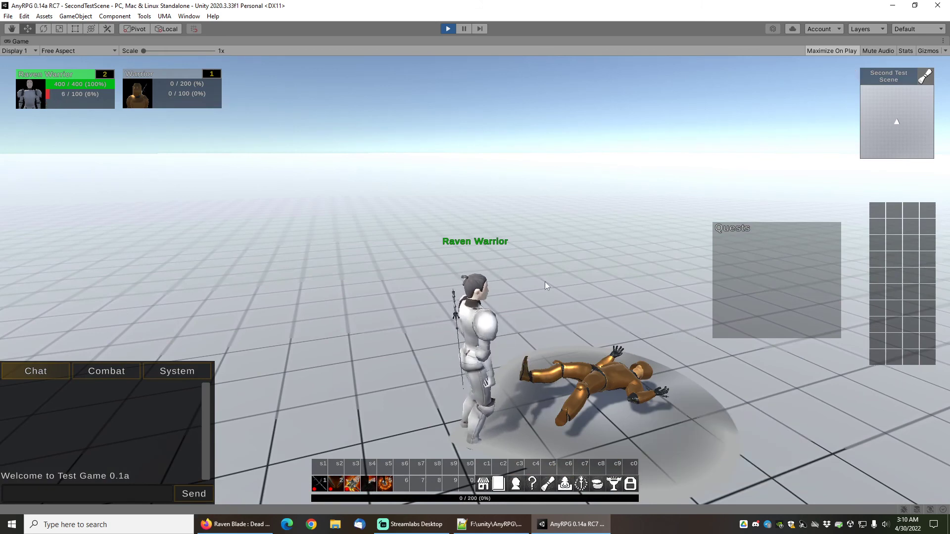
key("w")
key("q")
left_click_drag(567, 247, 614, 257)
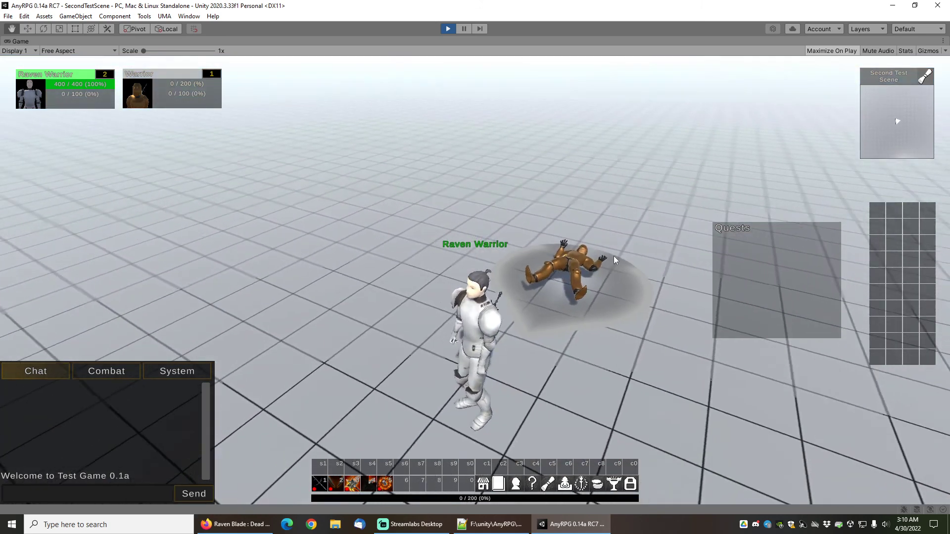
key("w")
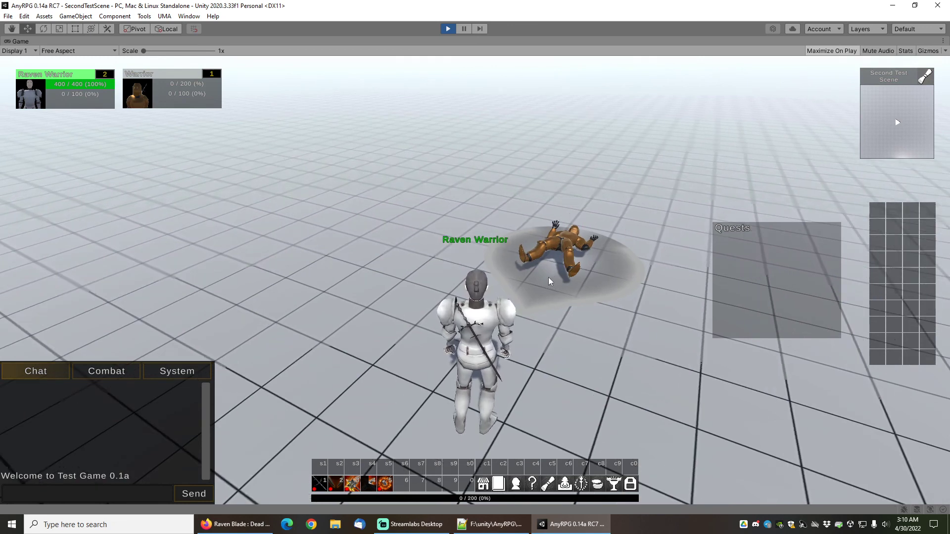
mouse_move(551, 279)
left_mouse_down()
mouse_move(572, 272)
mouse_move(566, 283)
left_mouse_up()
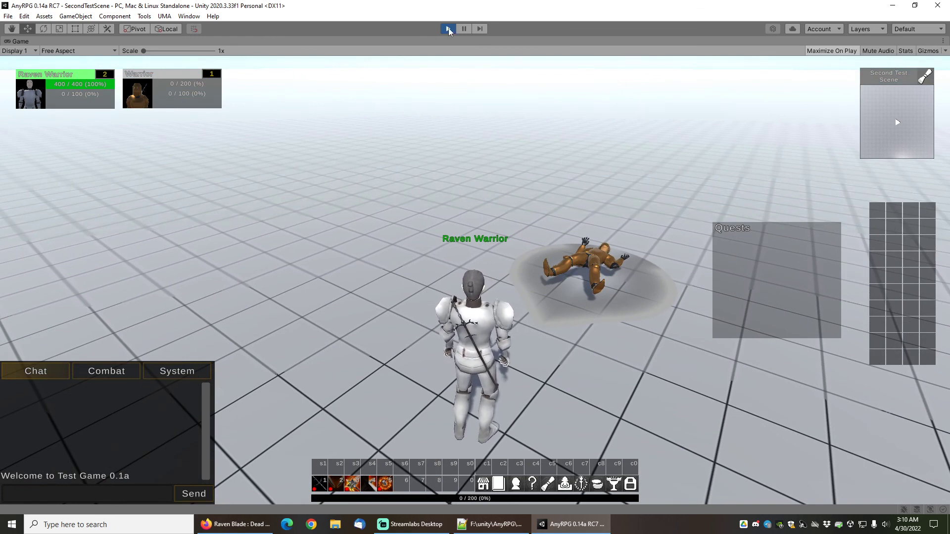
Switch to Firefox, show the bookmarks toolbar, and open YouTube in a new tab
left_click(237, 524)
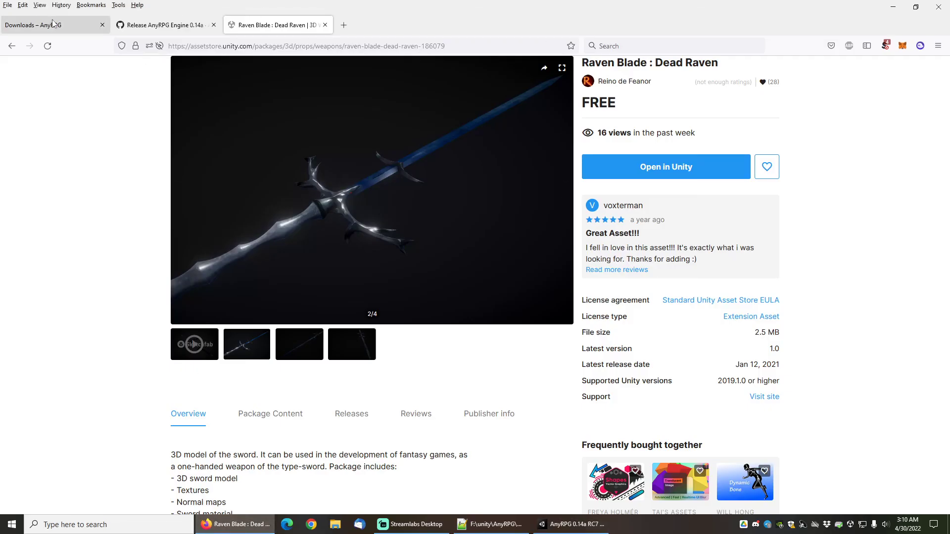
right_click(440, 18)
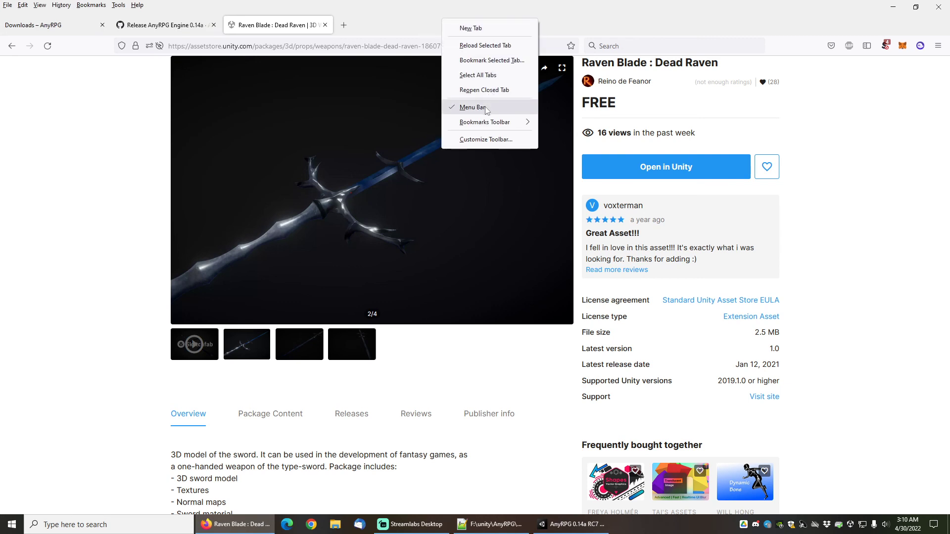
mouse_move(495, 122)
left_click(568, 122)
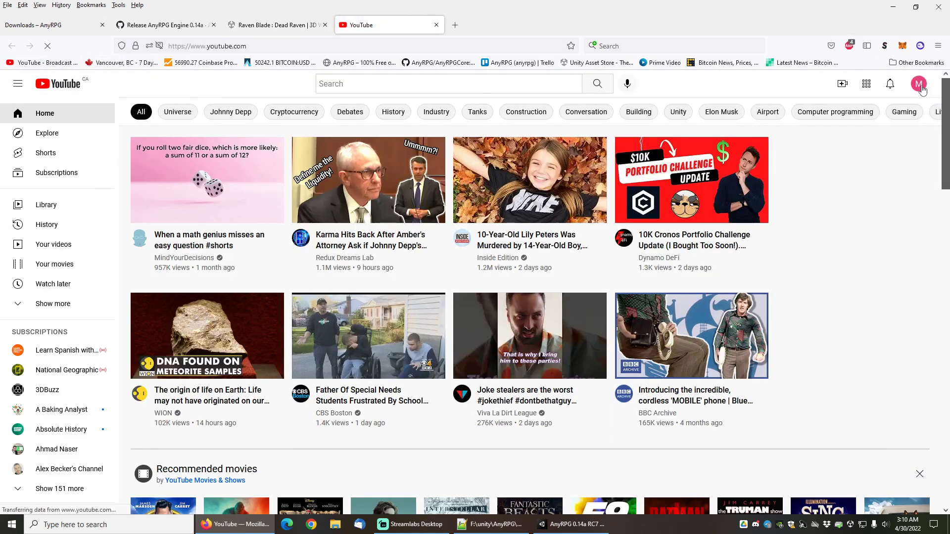
Switch the YouTube account to AnyRPG and check the account list
left_click(921, 85)
left_click(841, 207)
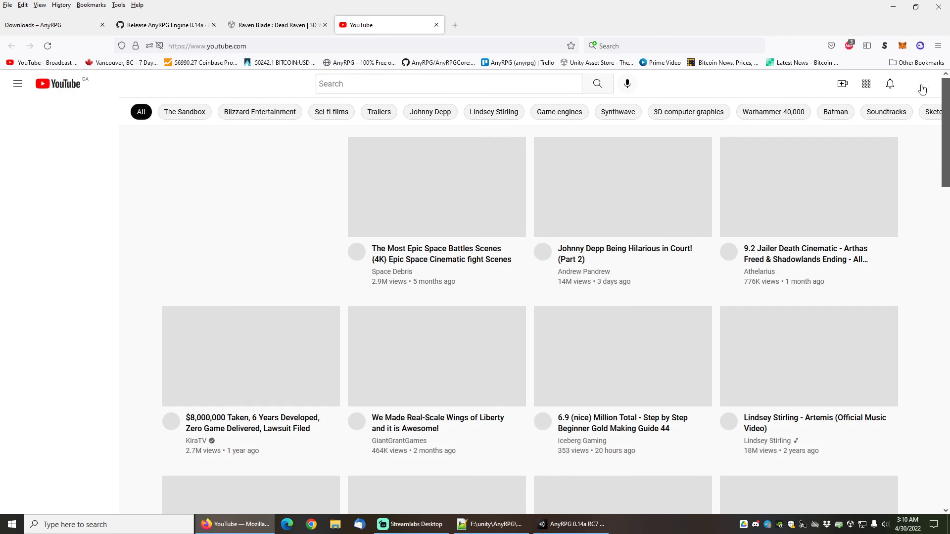
left_click(919, 84)
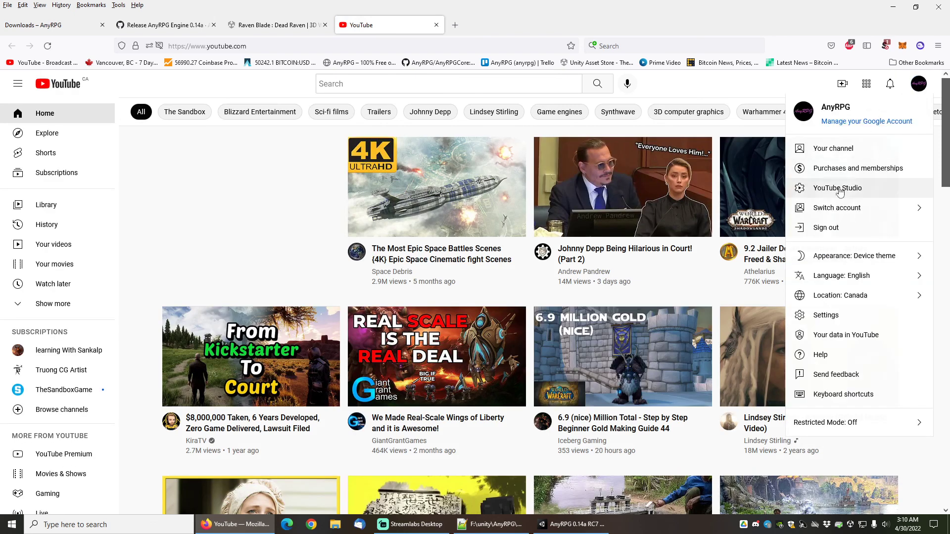
left_click(848, 216)
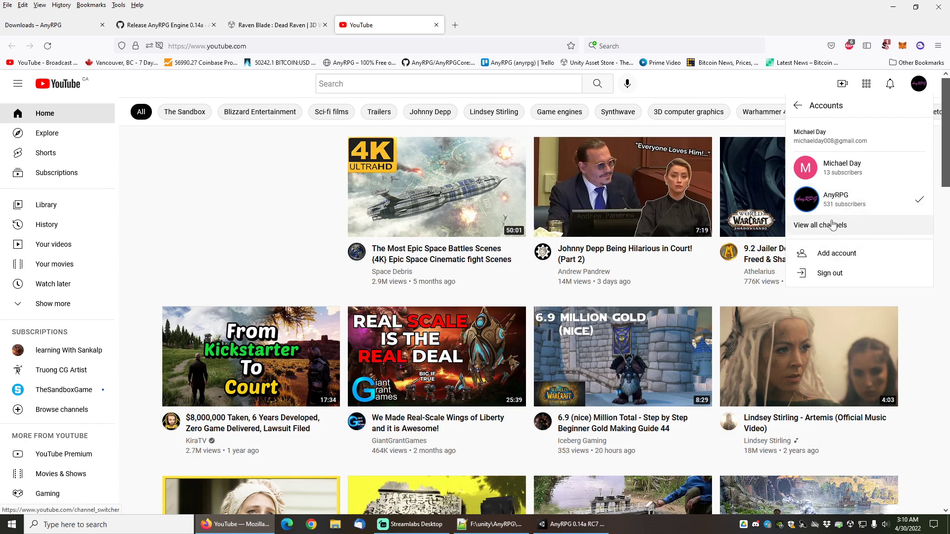
Open the AnyRPG channel page on YouTube and look over its created playlists
left_click(918, 85)
left_click(917, 84)
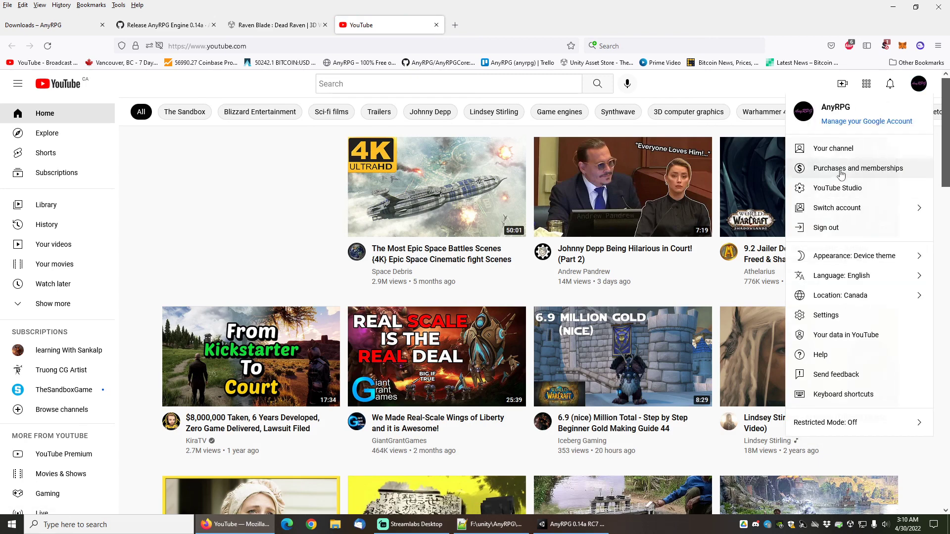
left_click(836, 148)
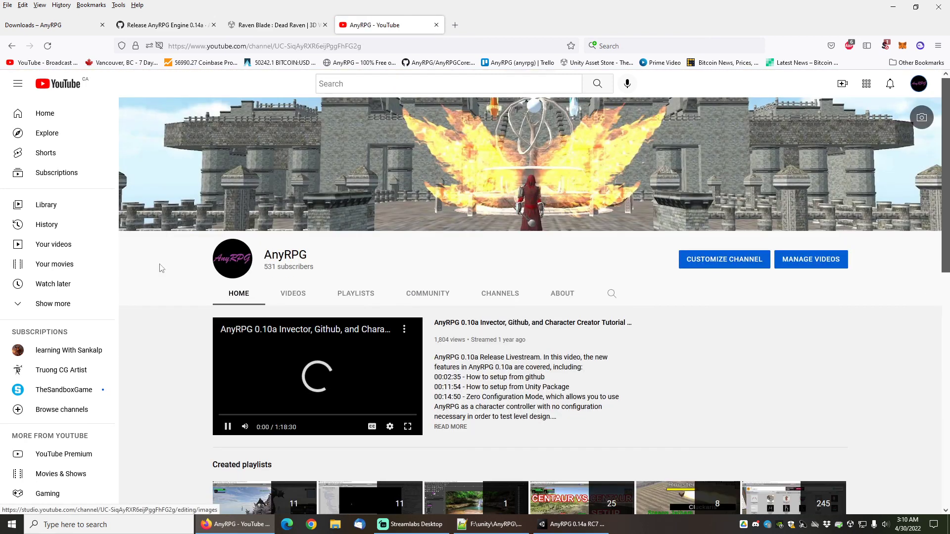
scroll(148, 349, "down", 3)
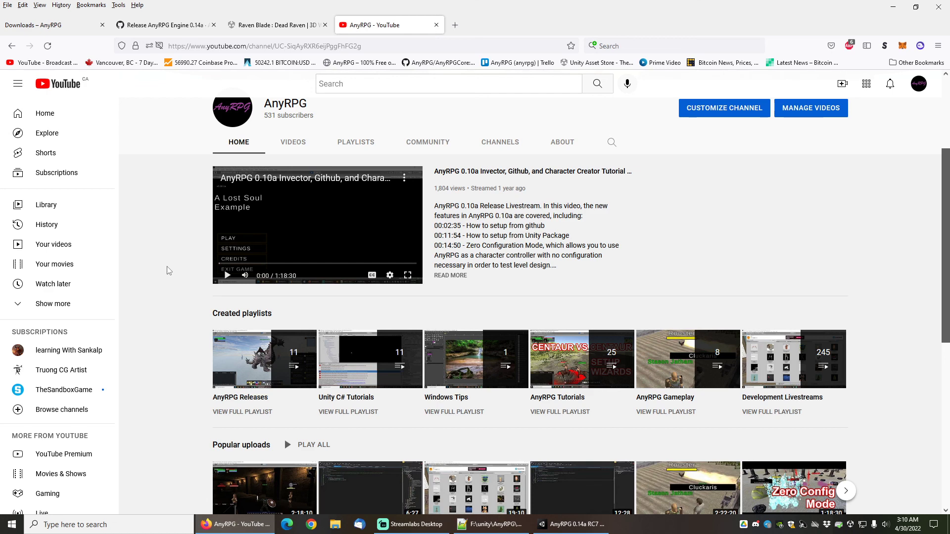
scroll(168, 270, "up", 2)
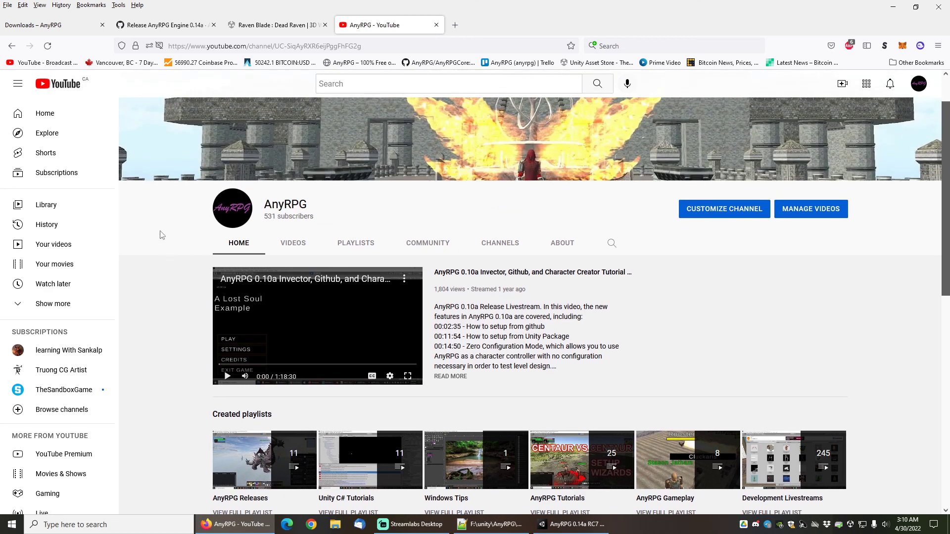